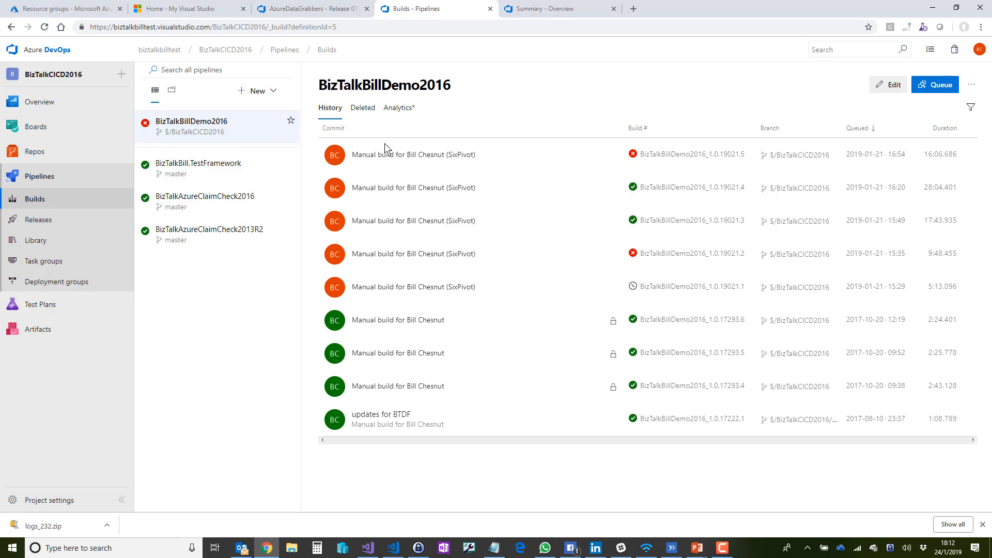
Start a new build pipeline in BizTalkCICD2016 with the TFVC source $/BizTalkCICD2016 and continue to the template selection.
click(887, 86)
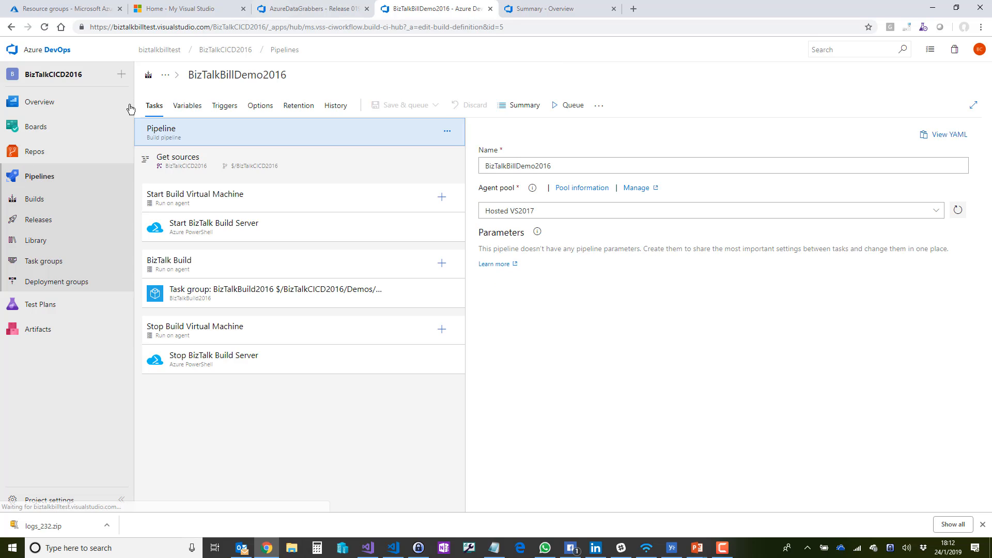
click(32, 200)
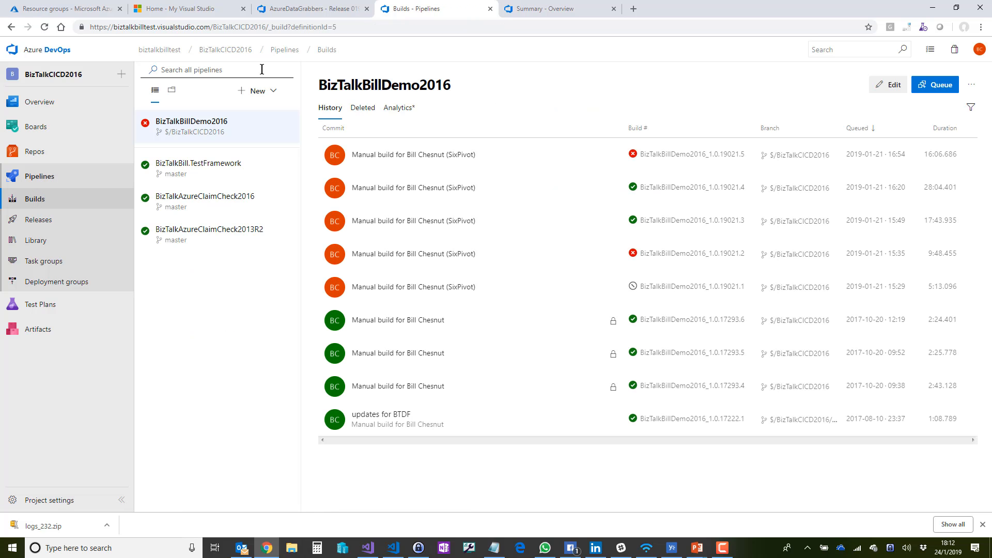
click(263, 94)
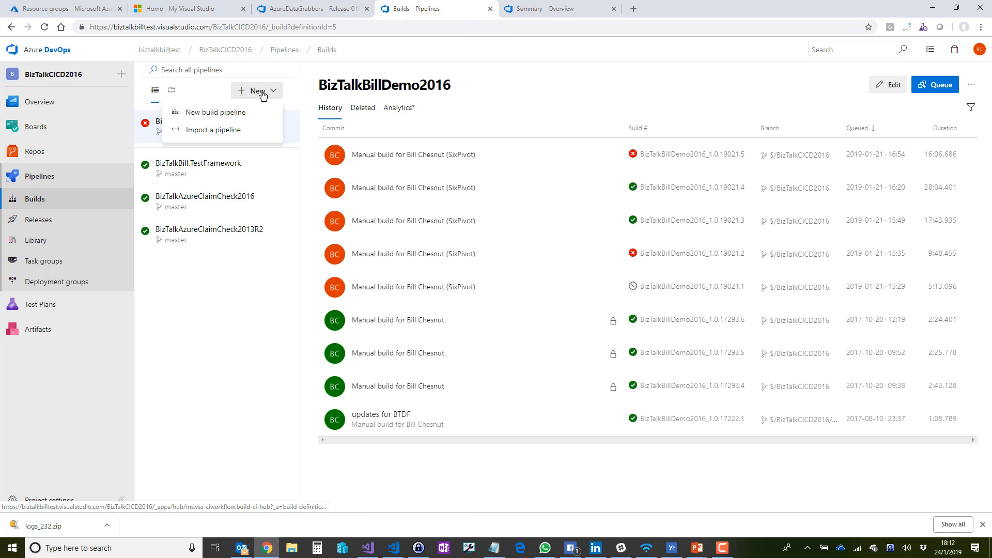
click(214, 115)
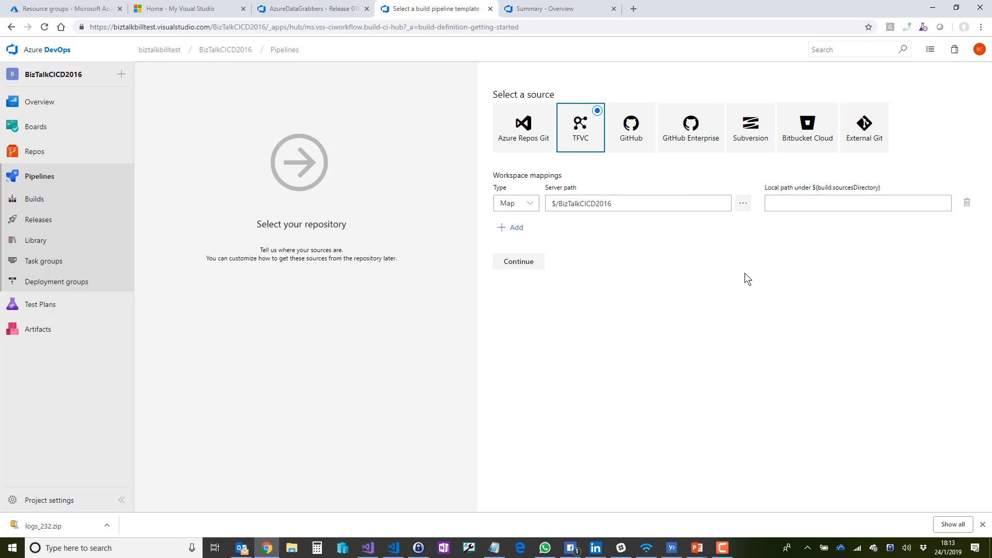
click(528, 267)
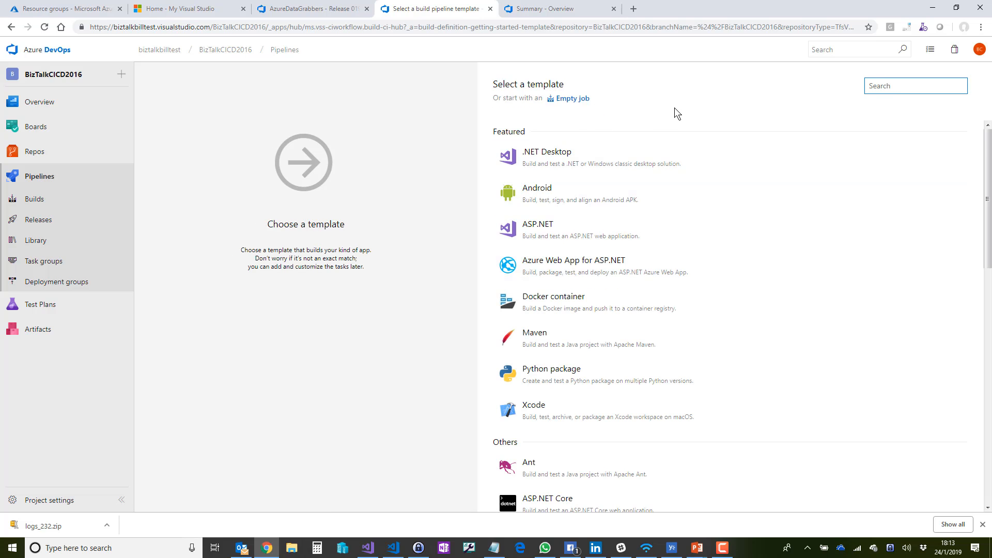
Open the biztalkbill organization's projects page at biztalkbill.visualstudio.com in a new browser tab.
click(534, 11)
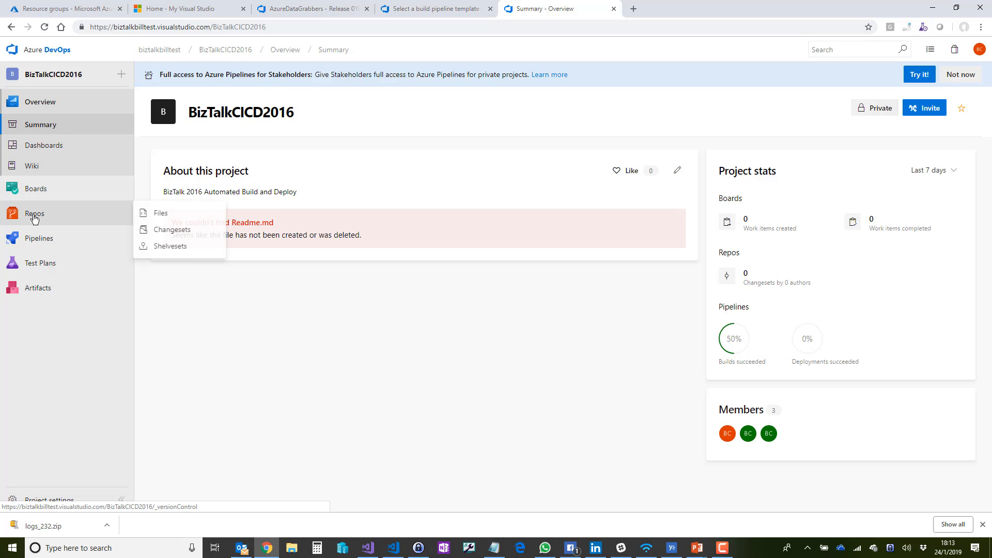
mouse_move(43, 243)
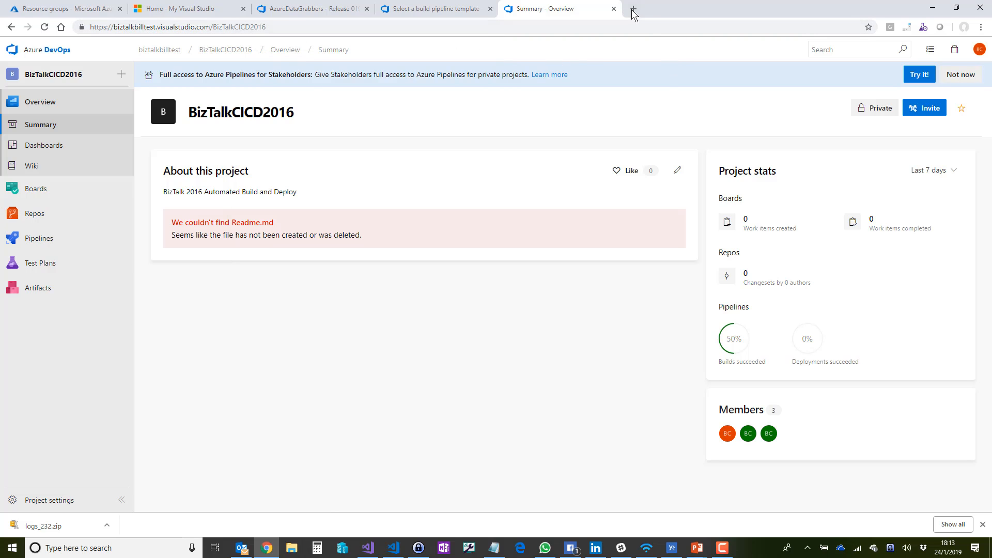
key(ctrl+t)
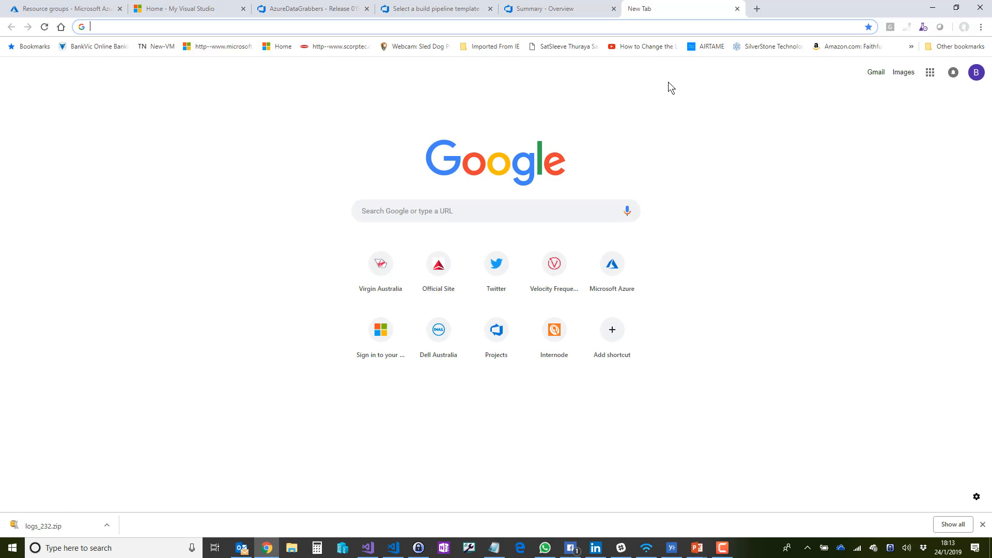
text(biztalkbill.visualstudio.com)
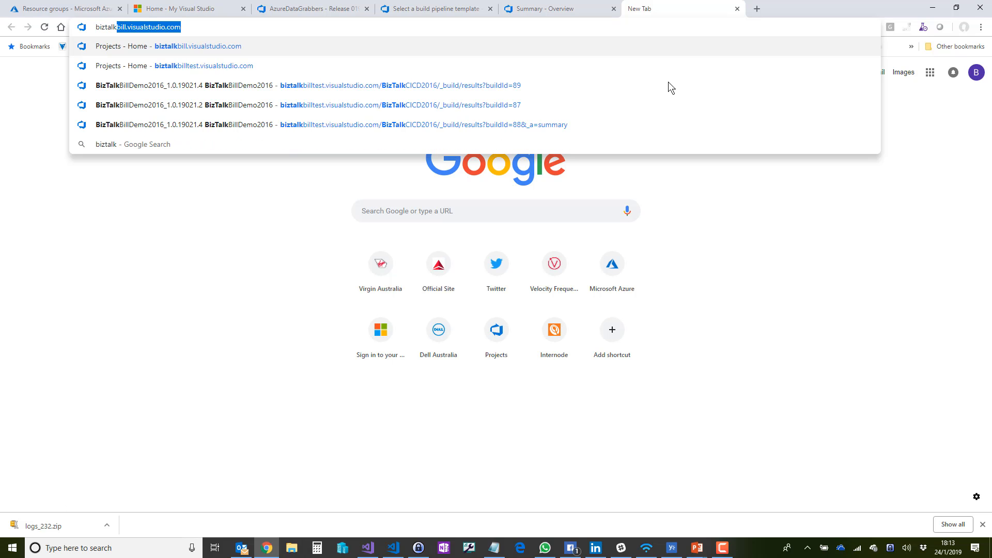
key(Return)
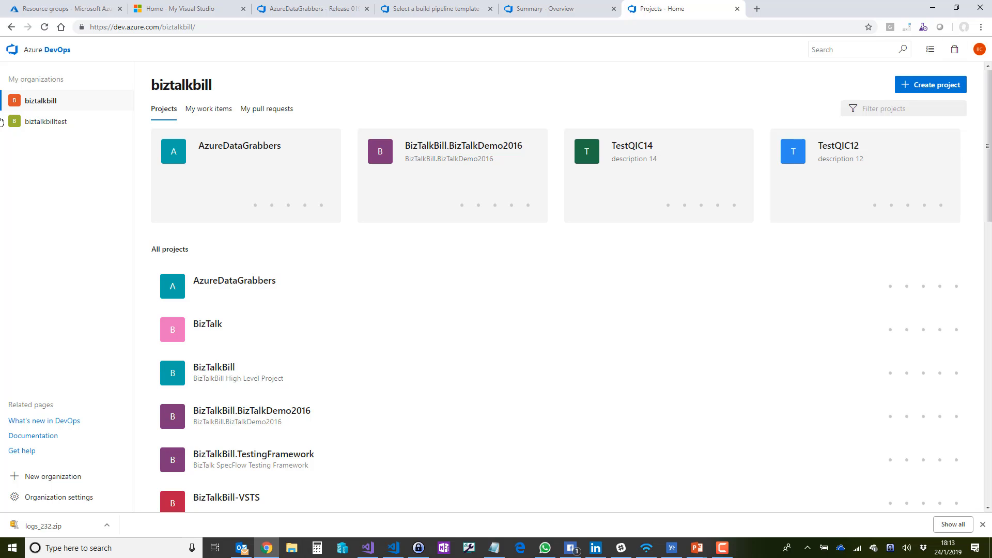
Start a new build pipeline in the AzureDataGrabbers project and switch it to the visual designer.
click(230, 150)
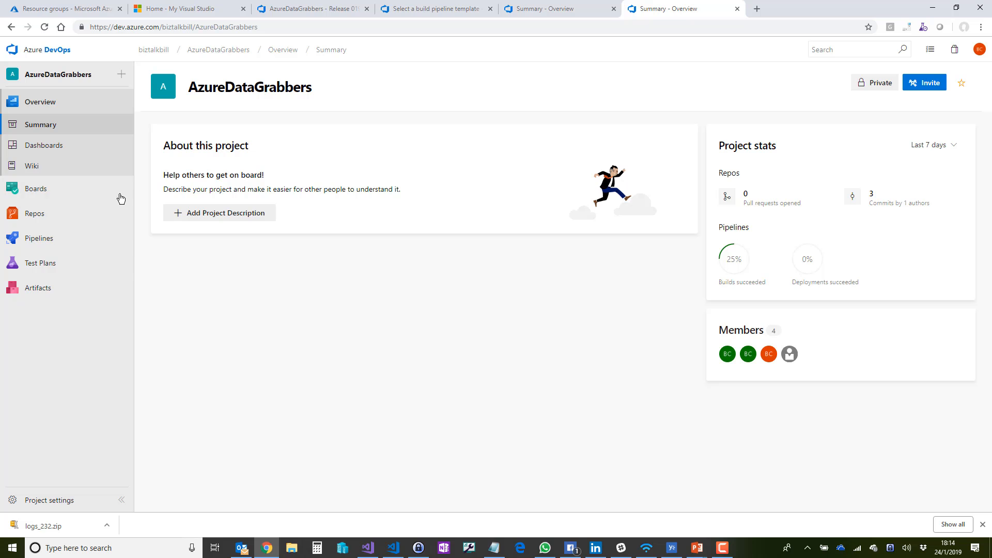
click(38, 240)
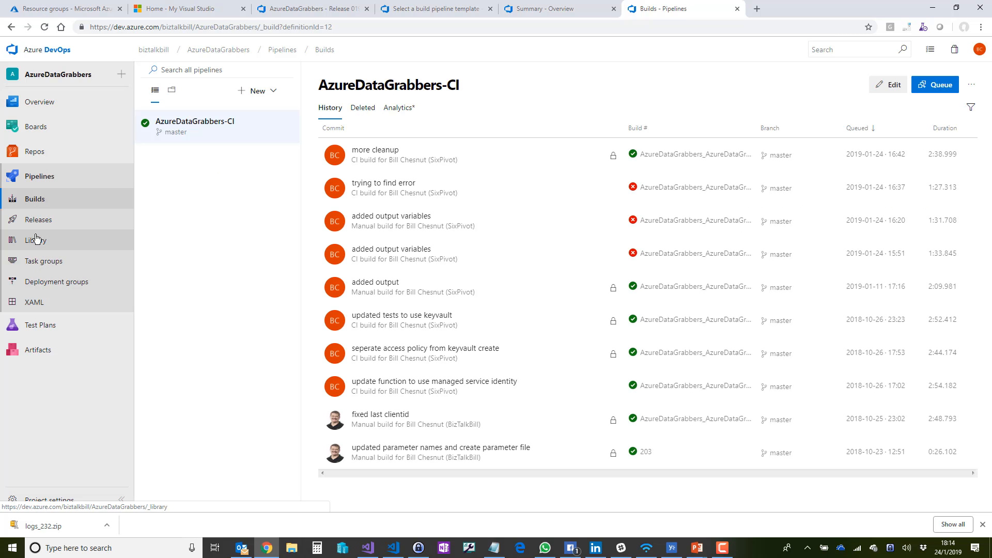
click(262, 92)
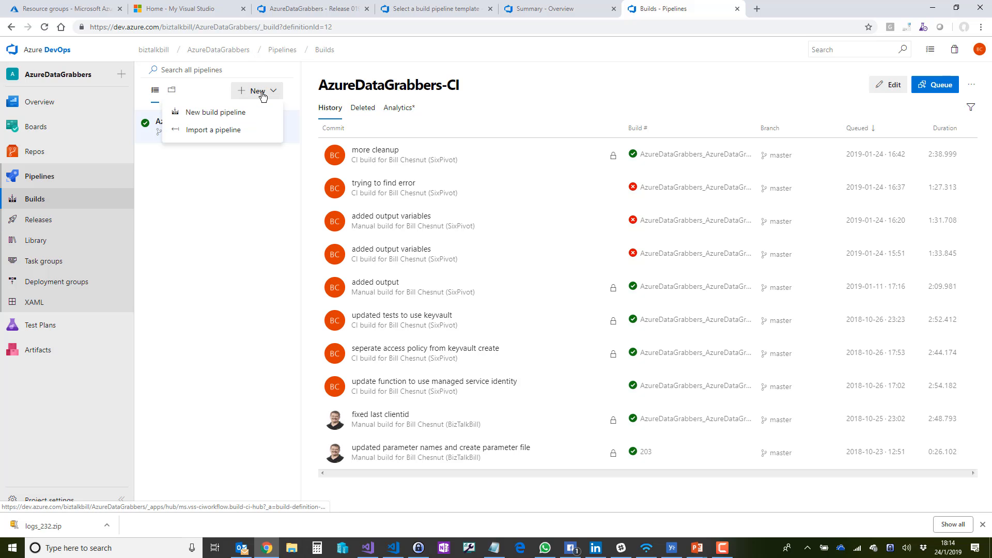
click(213, 116)
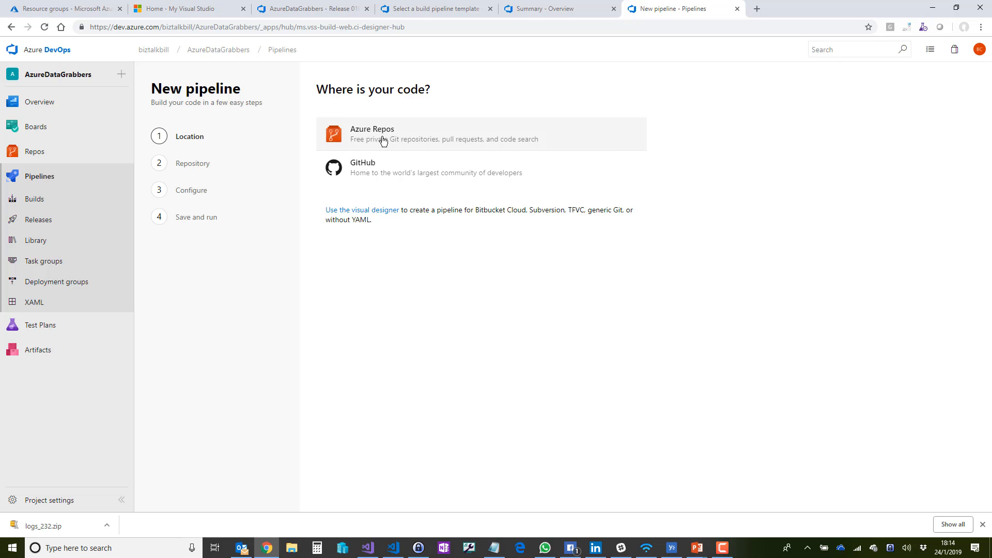
click(378, 215)
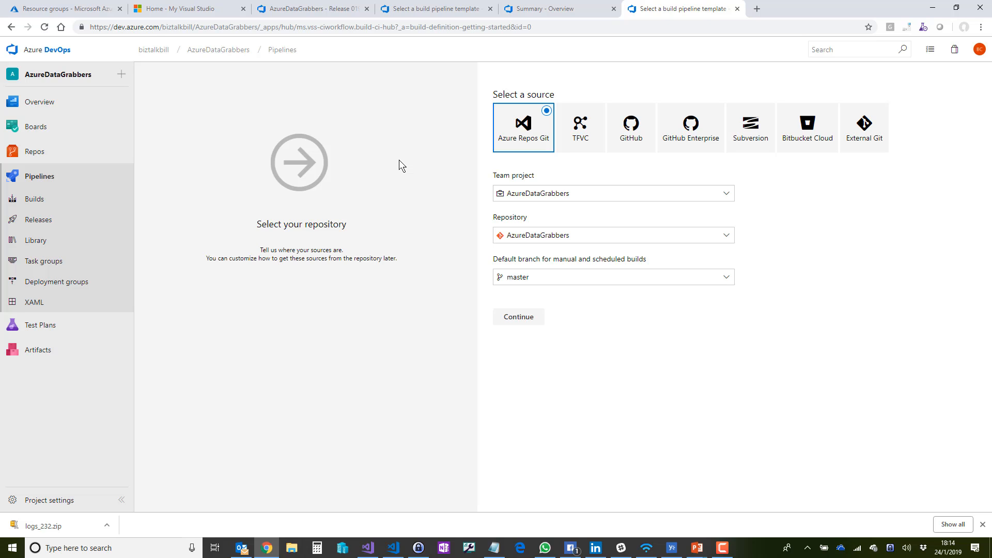
Abandon the unsaved new pipeline in BizTalkCICD2016 and open the BizTalkBillDemo2016 build pipeline for editing.
click(313, 9)
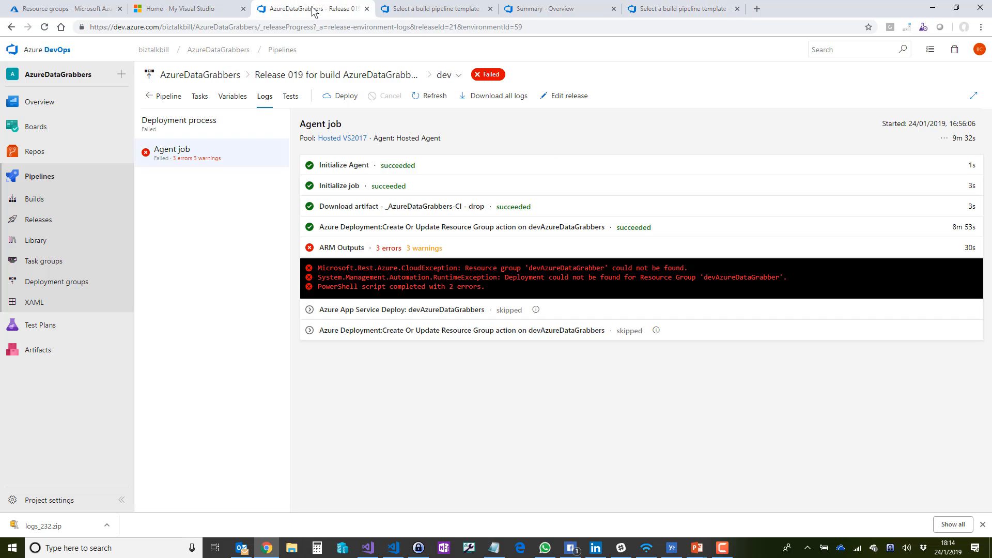
click(412, 11)
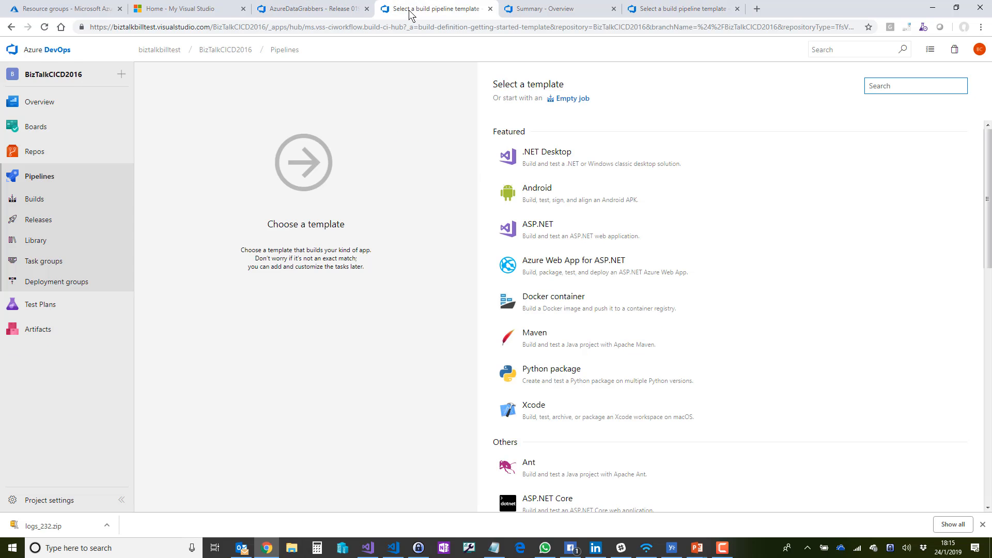
click(31, 201)
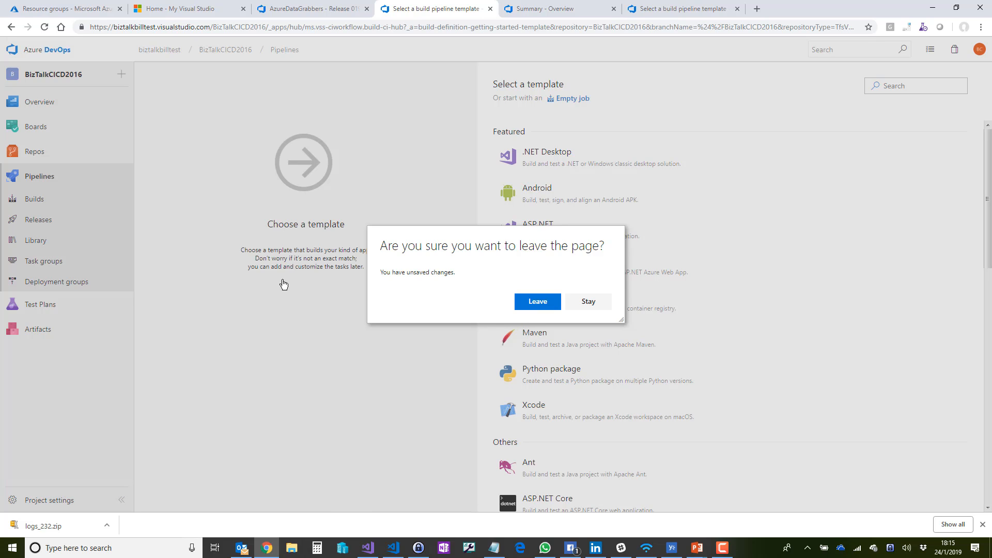
key(Return)
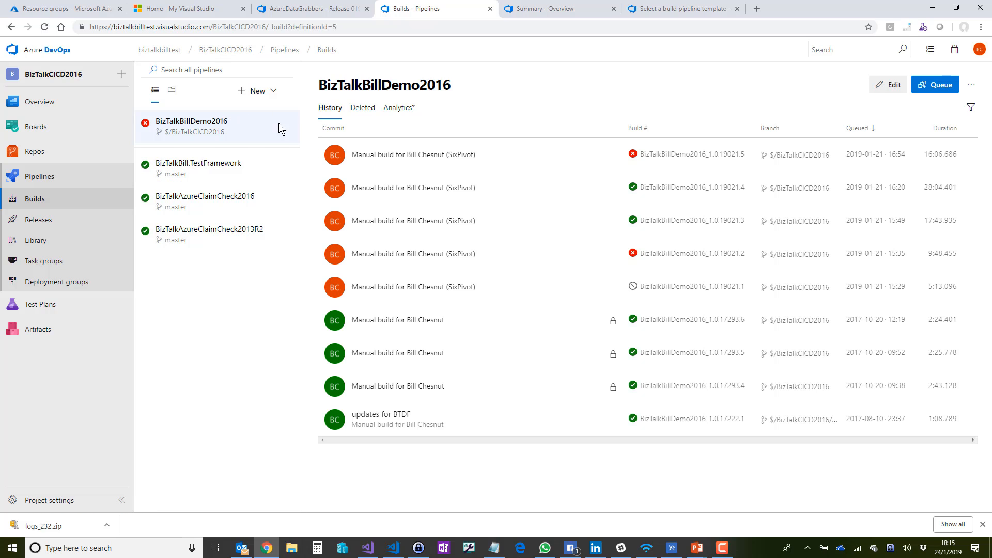
click(887, 87)
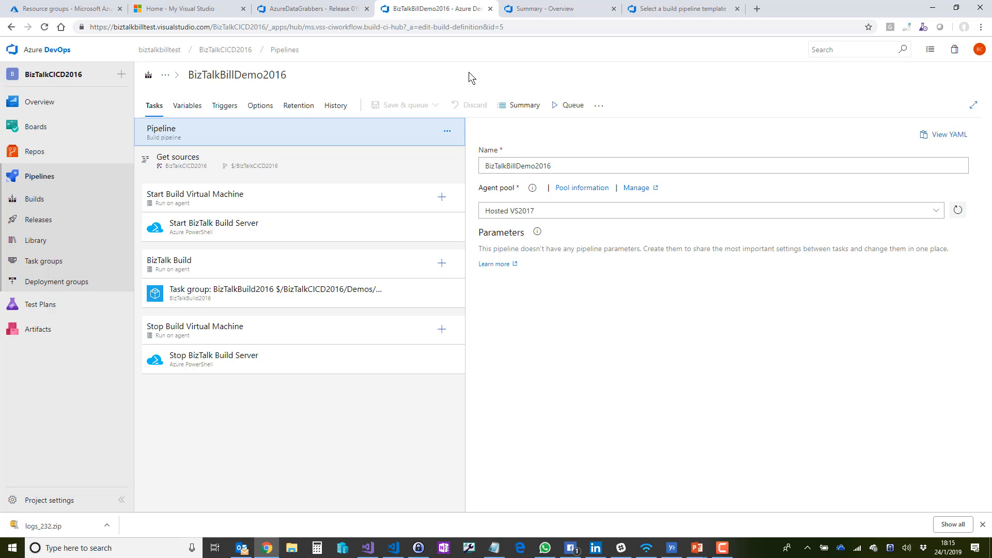
Add an agentless job to the BizTalkBillDemo2016 pipeline and view the tasks available for it.
click(446, 133)
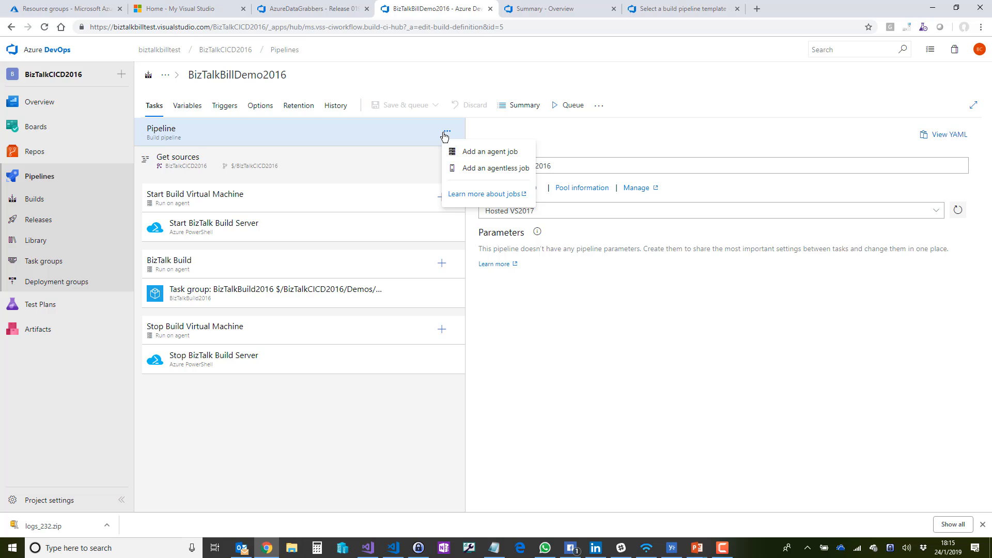
click(477, 170)
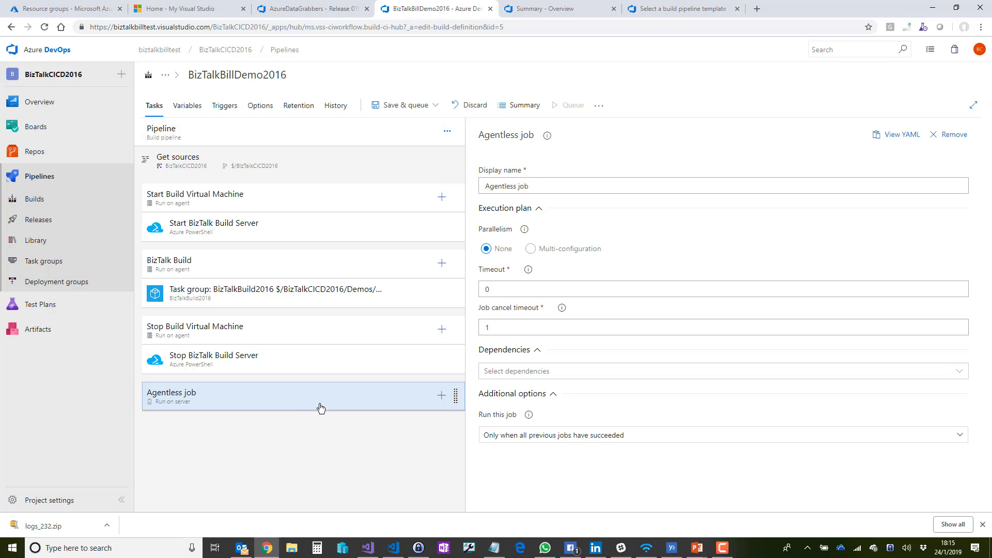
click(443, 397)
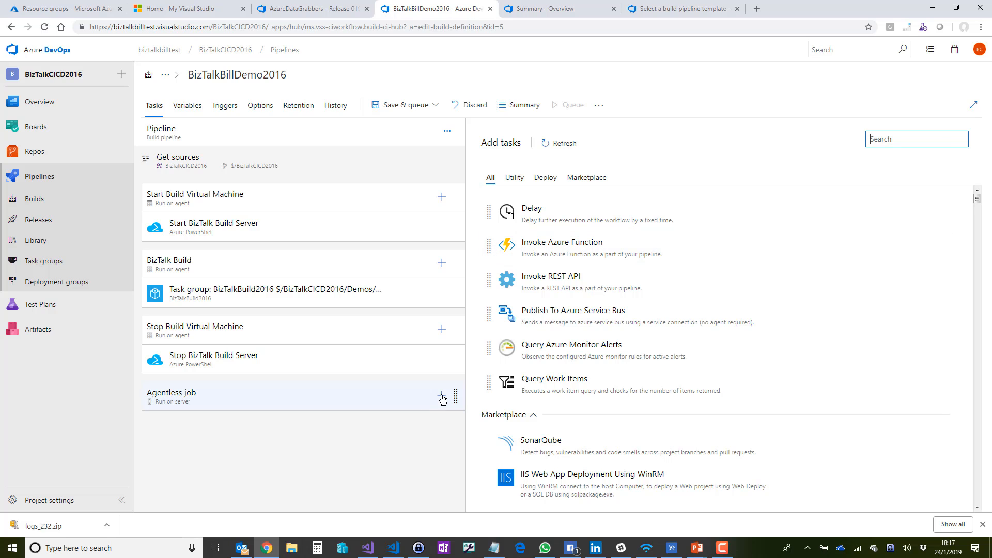
Remove the agentless job from the BizTalkBillDemo2016 pipeline.
click(325, 391)
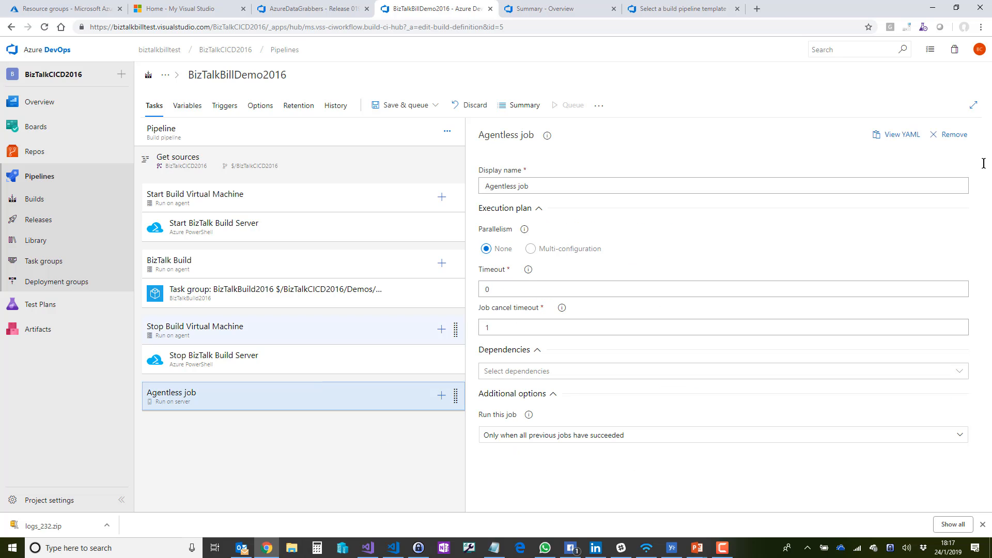
click(955, 136)
click(519, 303)
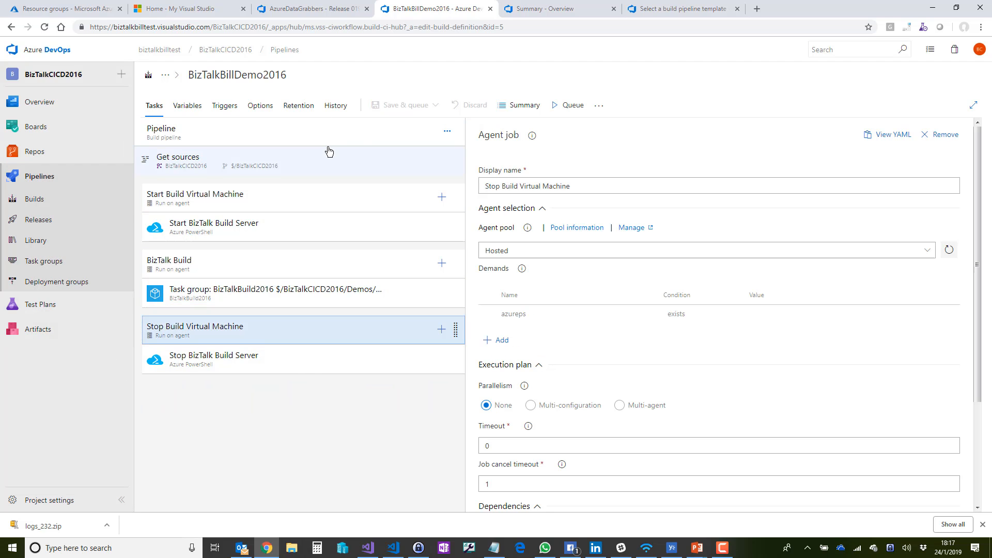
View the Start BizTalk Build Server task's settings, and open the BizTalkBuild2016 task group to review its tasks.
click(248, 228)
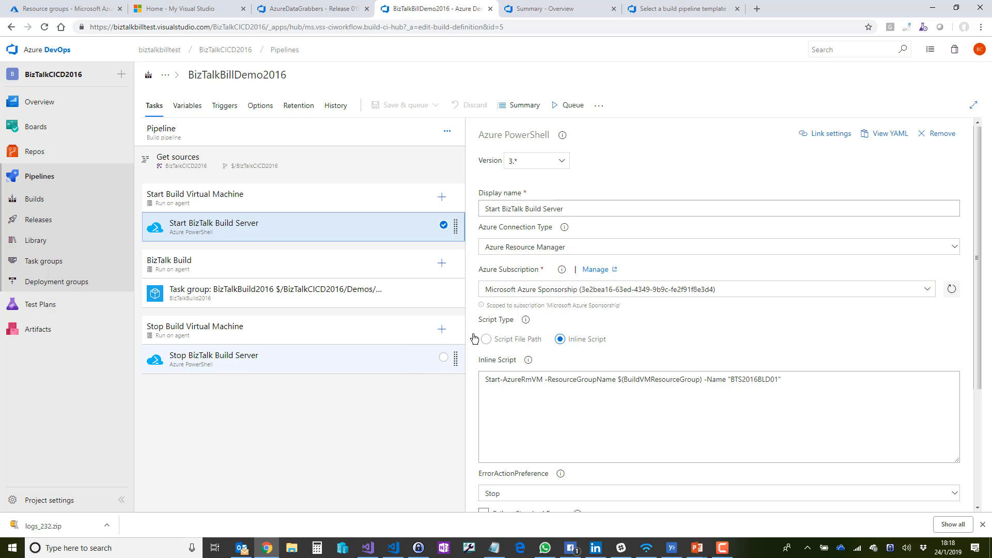
scroll(782, 388, down, 3)
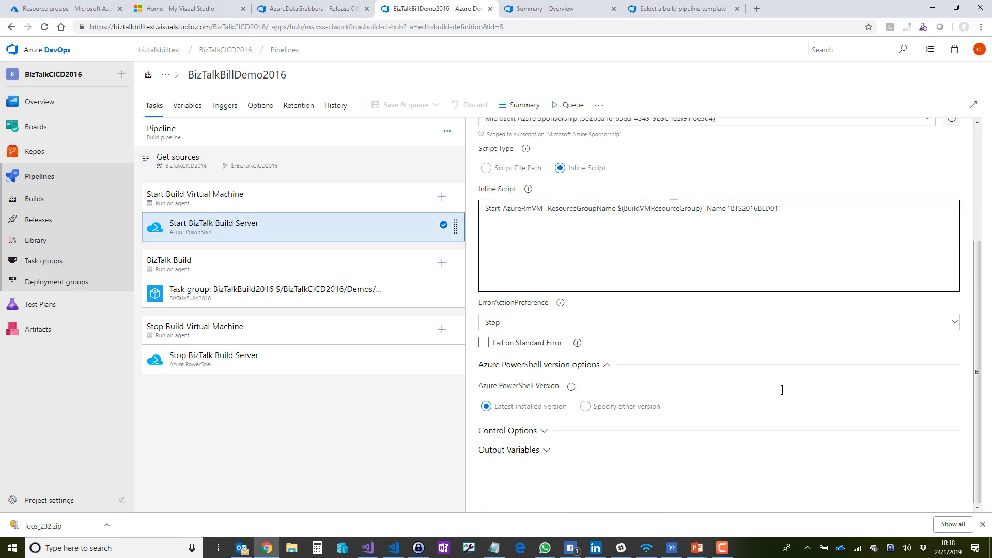
click(212, 291)
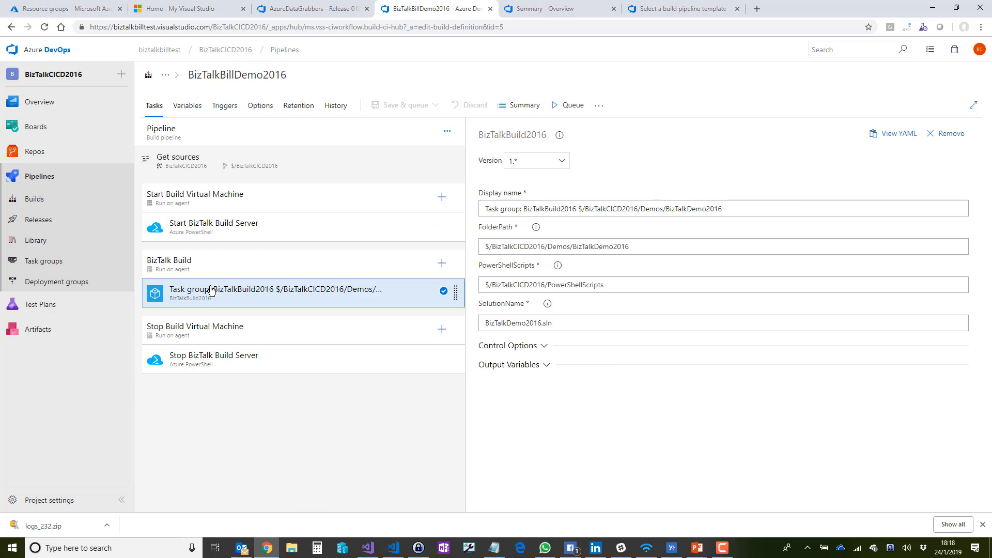
click(47, 265)
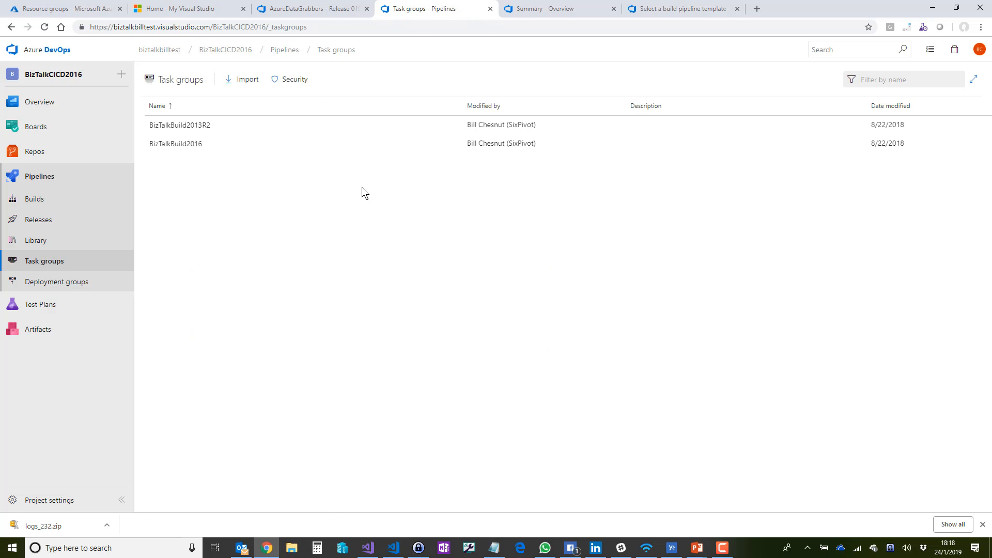
click(182, 144)
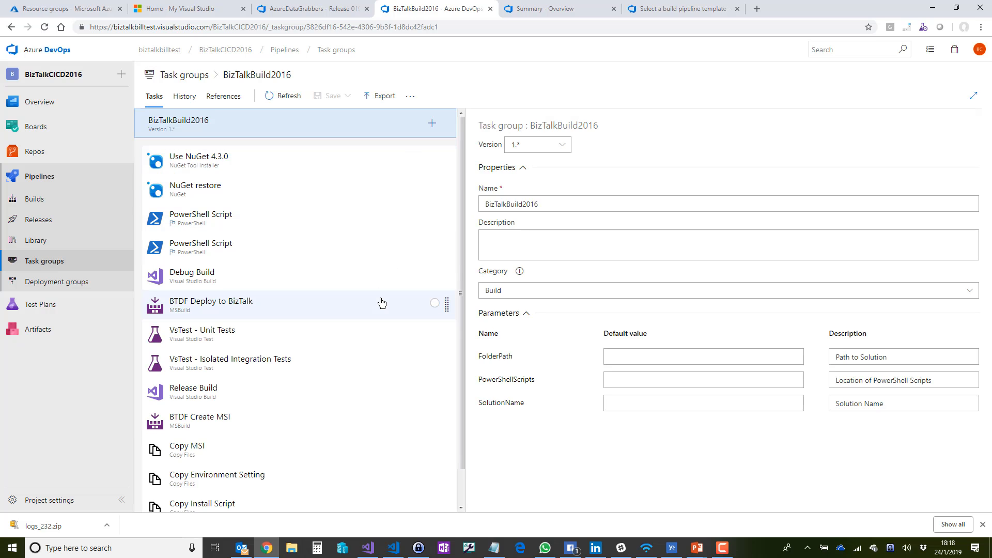
Open the AzureDataGrabbers-CI build pipeline for editing and view the agent selection settings of Agent job 1.
click(292, 15)
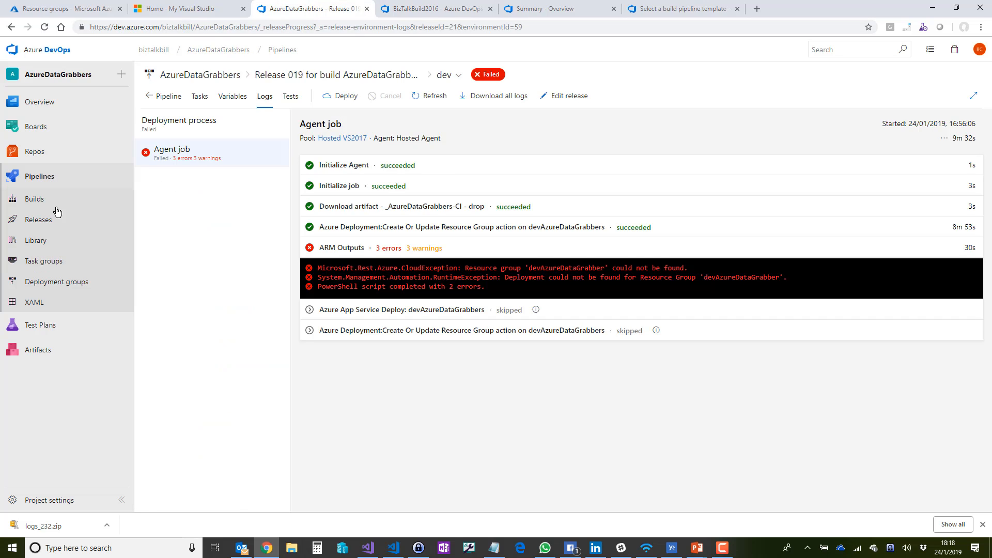
click(34, 200)
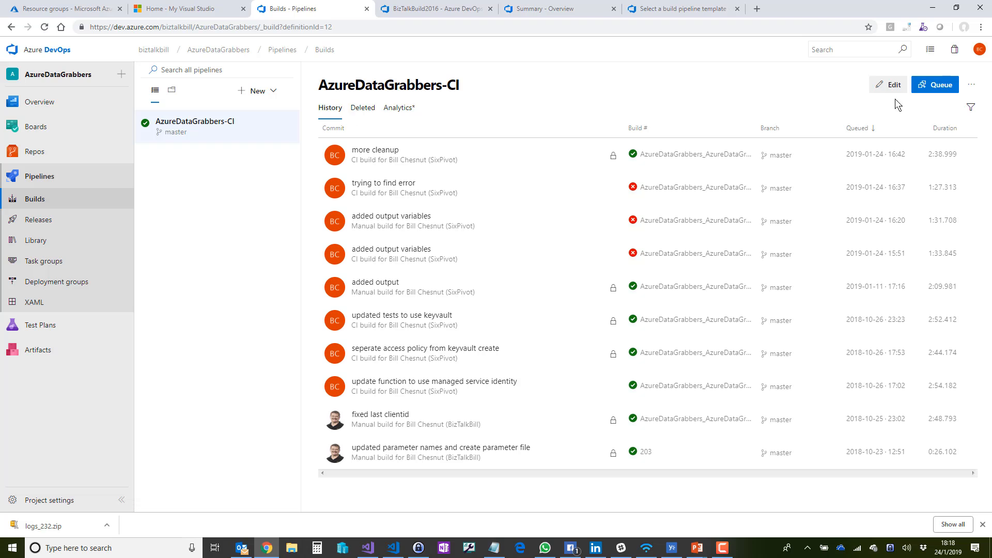
click(890, 84)
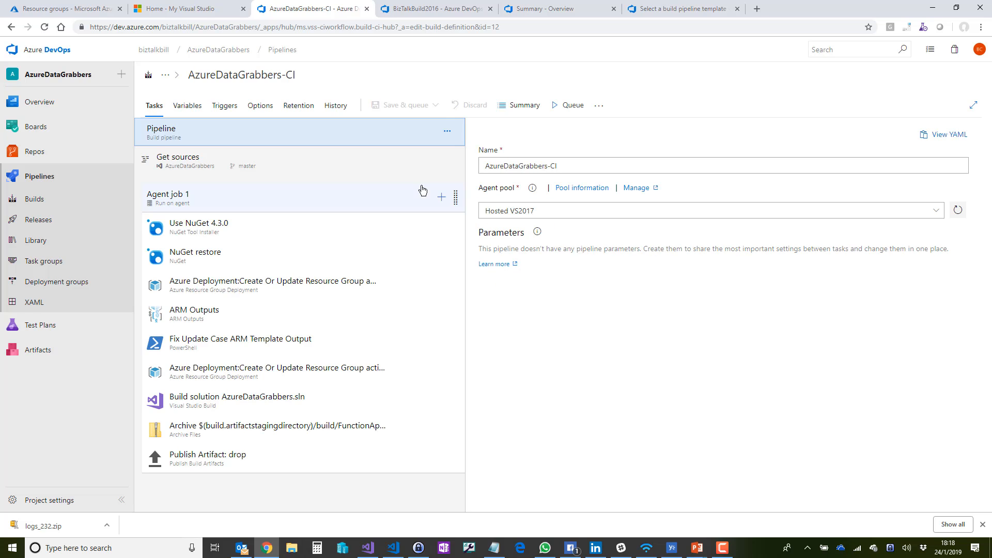
click(293, 207)
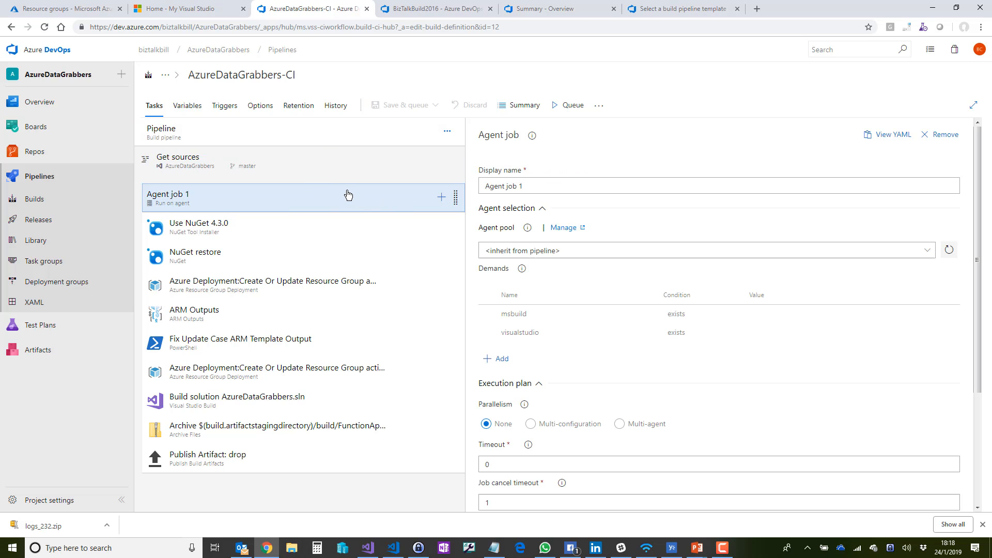
click(543, 210)
click(543, 210)
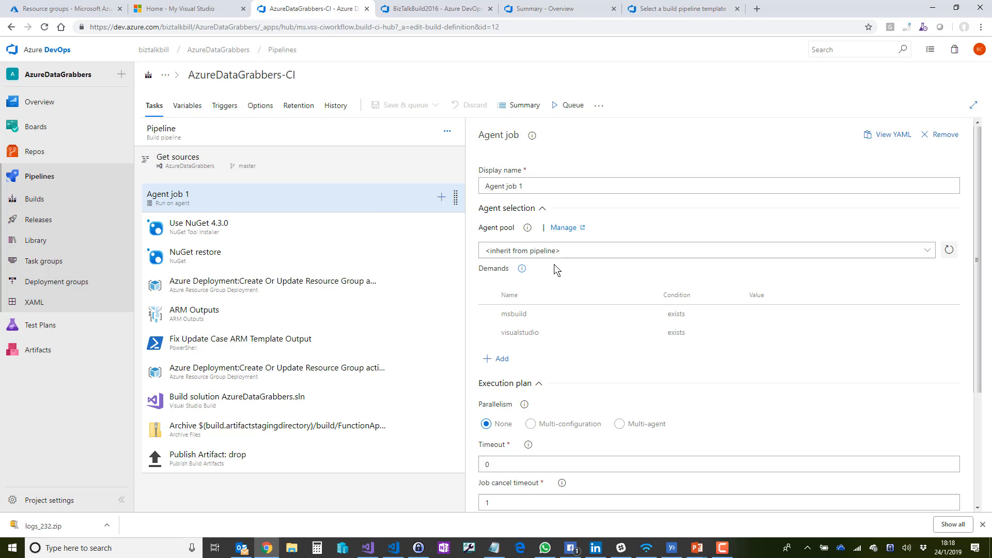
View the AzureDataGrabbers-CI pipeline's agent pool setting, and browse the tasks that can be added to Agent job 1, including the Marketplace ones.
click(185, 132)
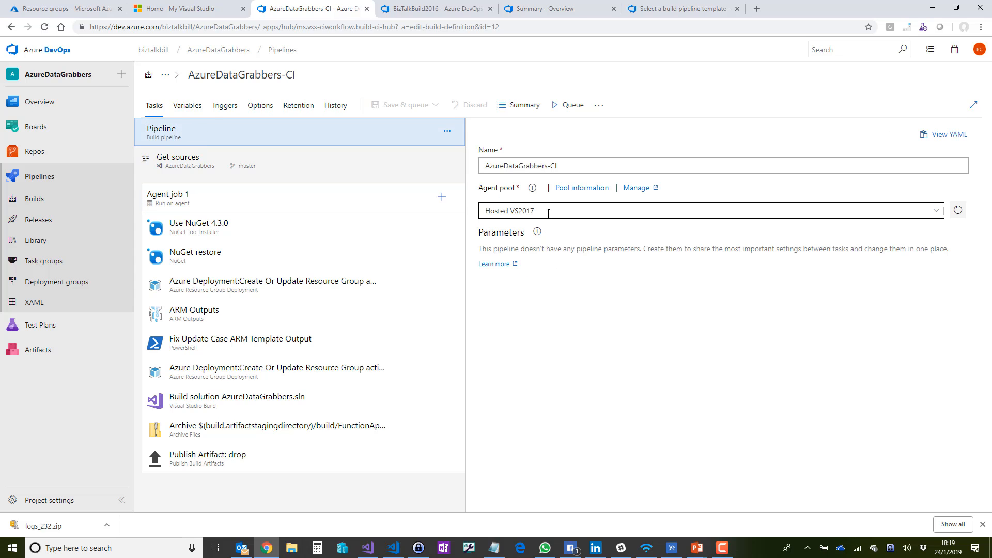
click(204, 202)
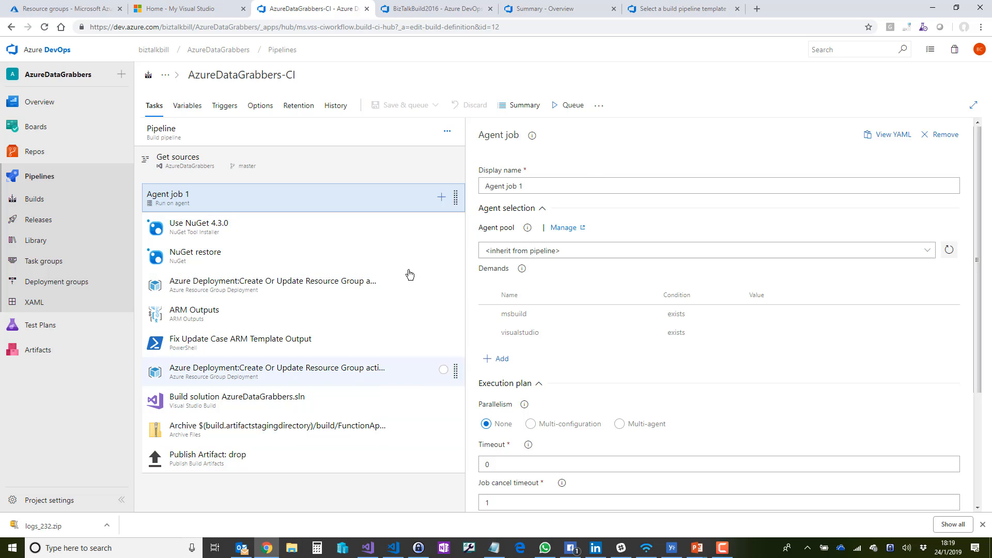
click(442, 199)
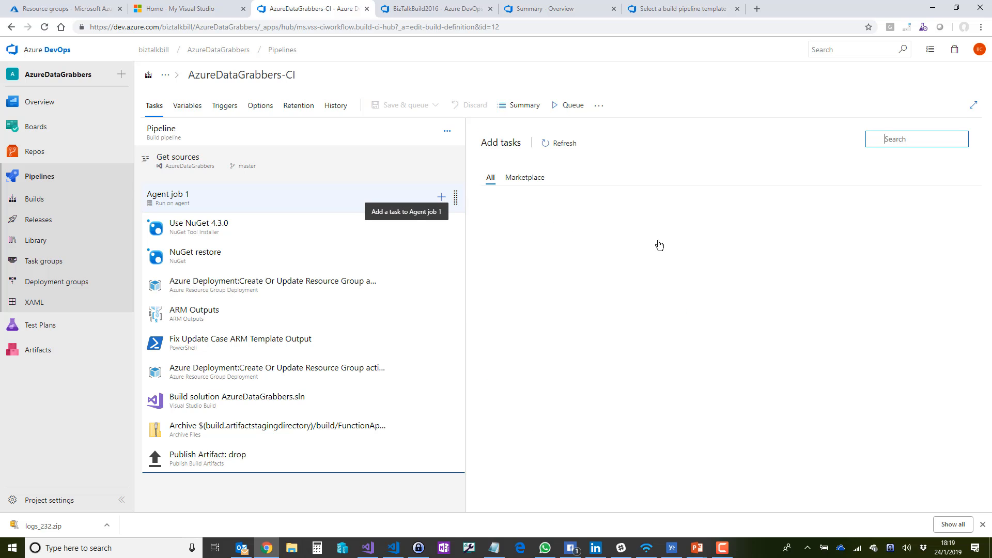
scroll(725, 324, down, 7)
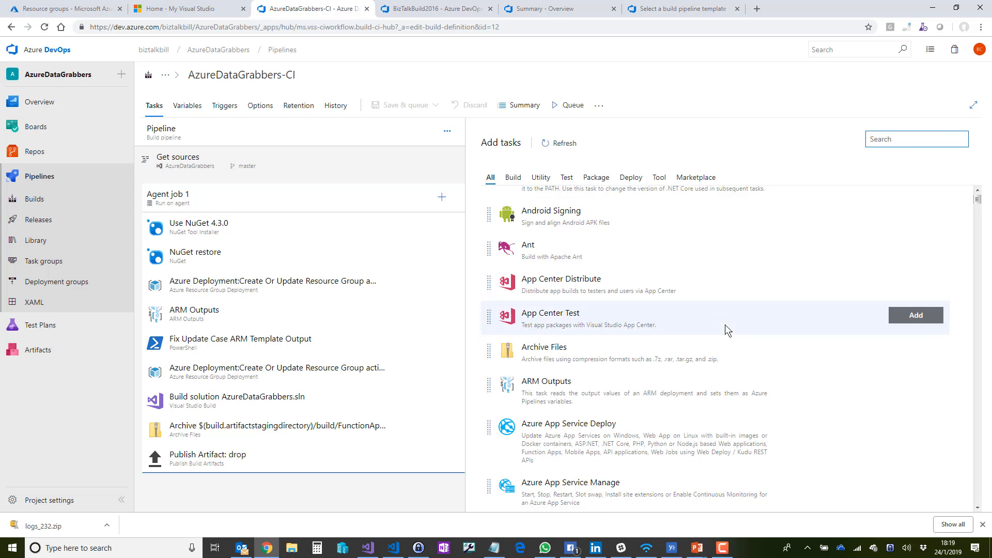
scroll(725, 325, down, 6)
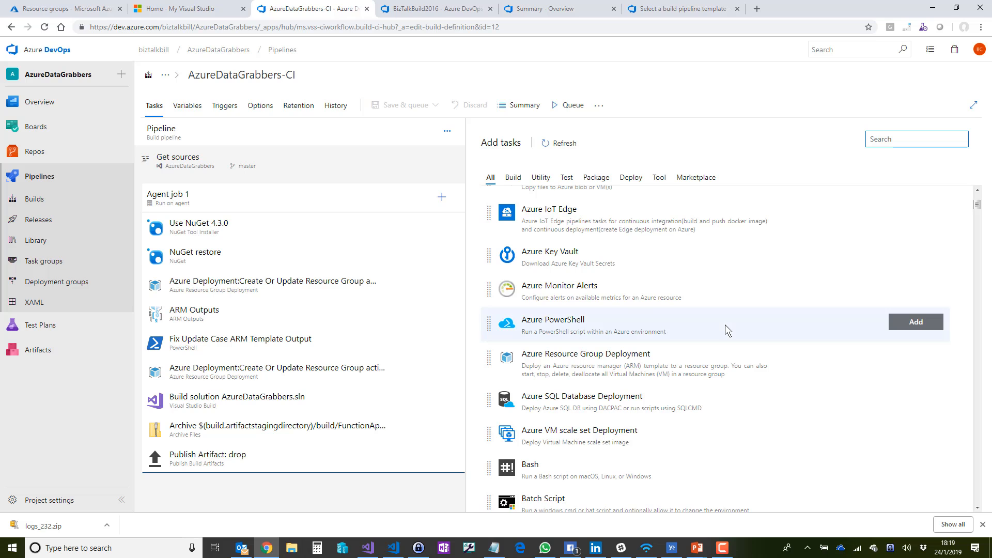
scroll(723, 326, down, 6)
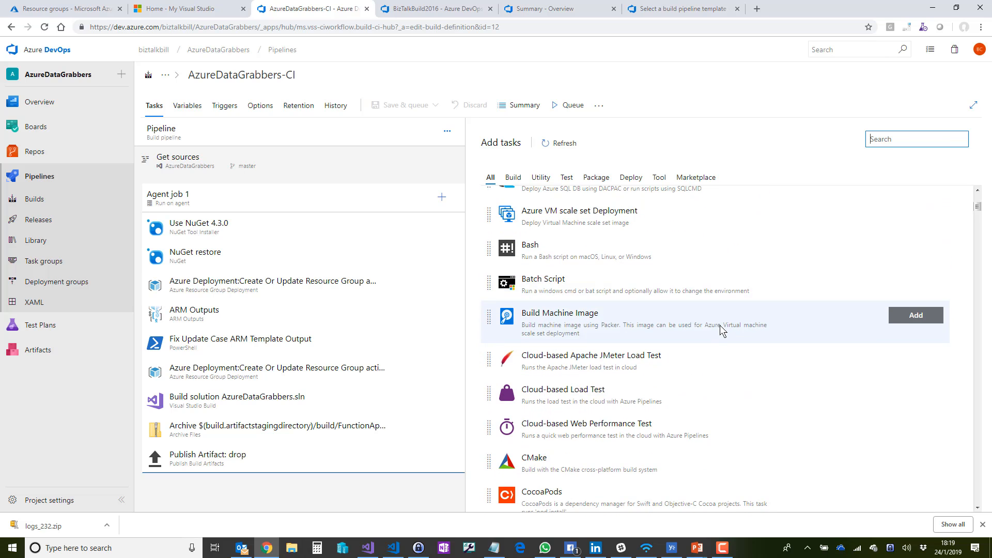
scroll(726, 335, down, 4)
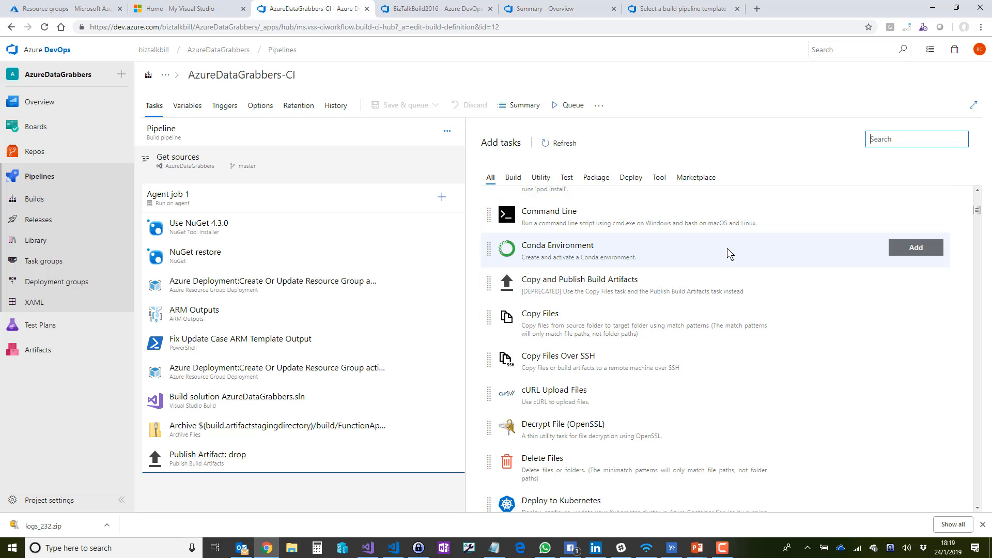
scroll(727, 248, down, 5)
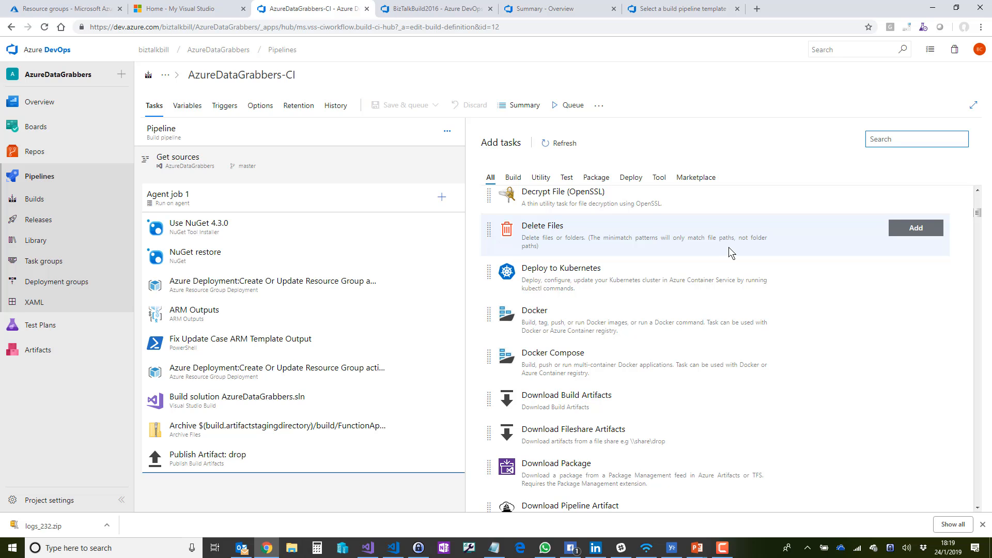
scroll(731, 248, down, 6)
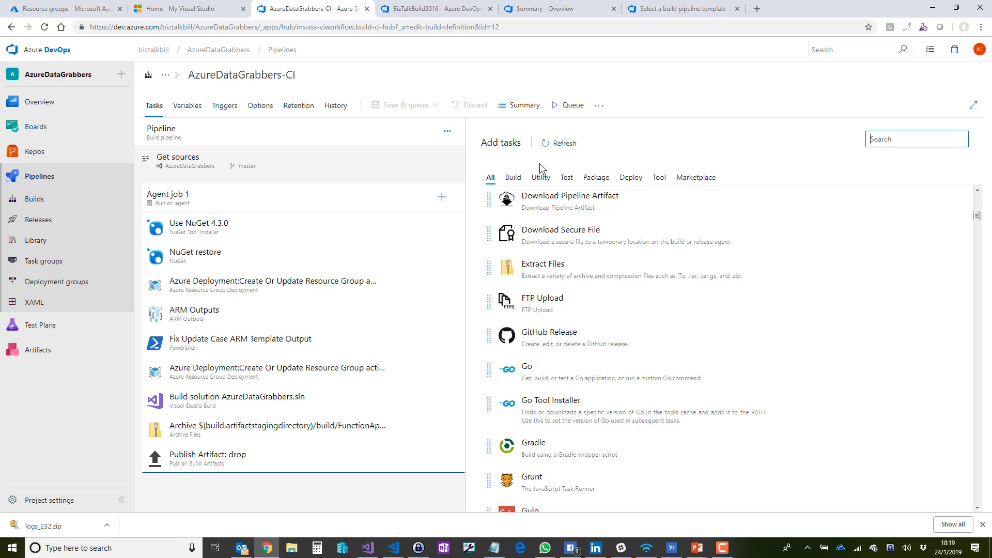
click(696, 177)
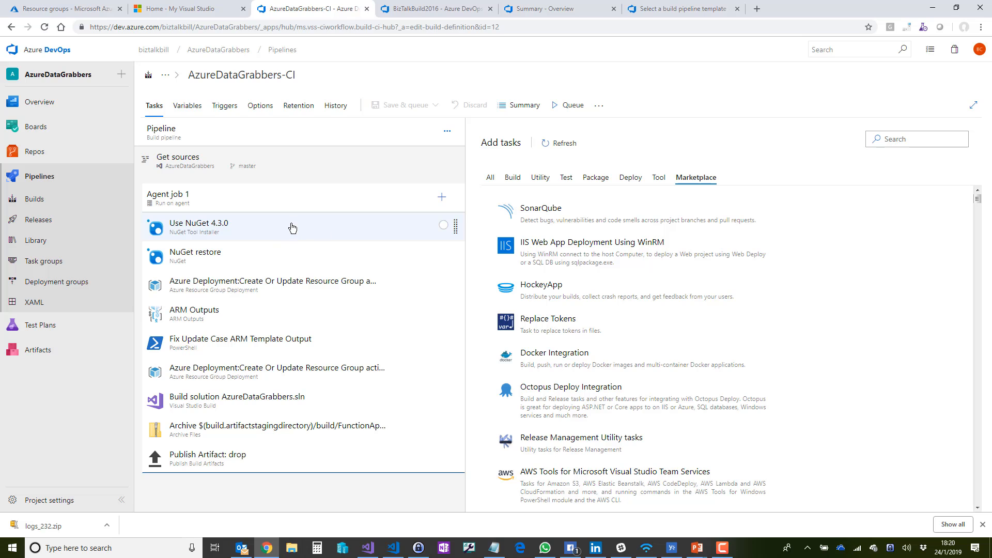
Review the settings of the first Azure Deployment task, the ARM Outputs task and the Fix Update Case ARM Template Output script.
click(286, 286)
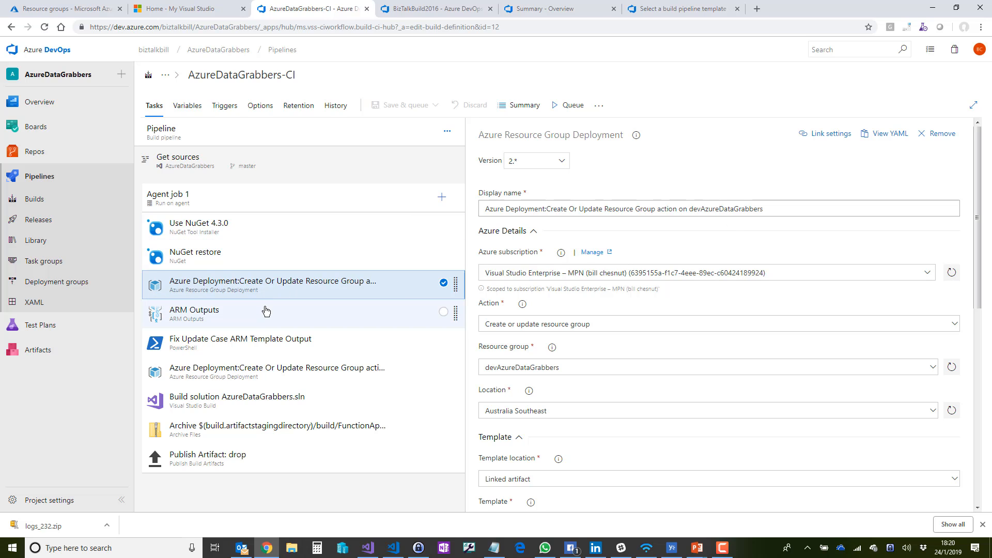
click(265, 311)
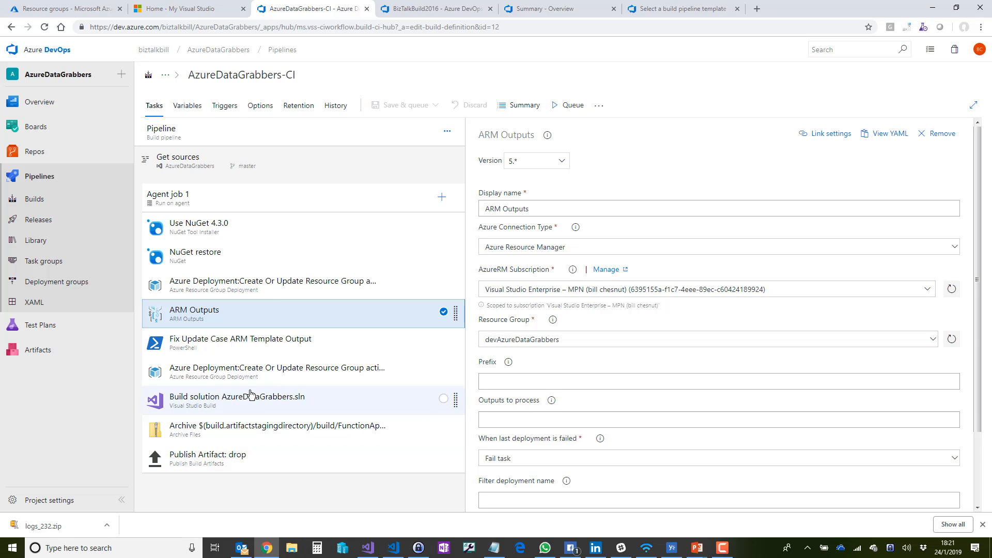
click(233, 282)
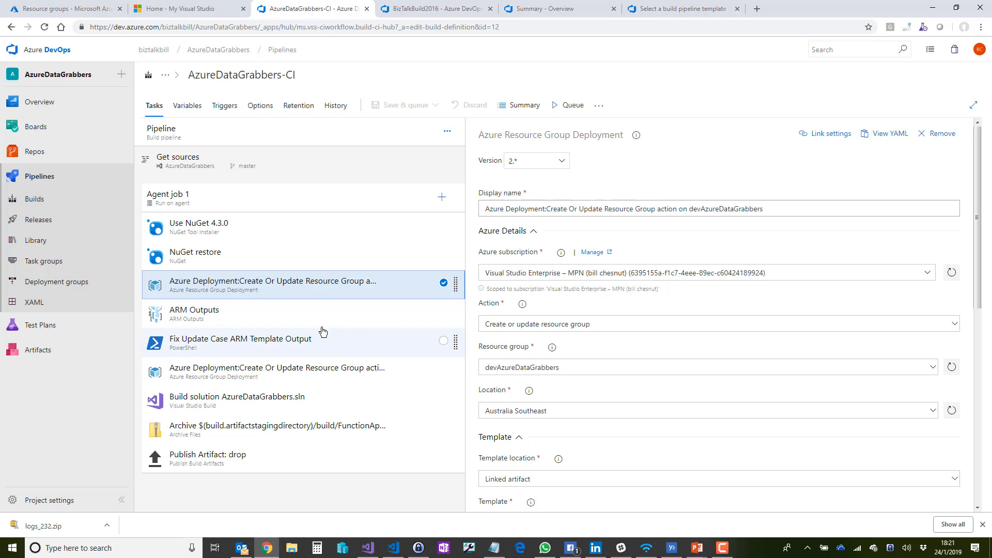
click(257, 325)
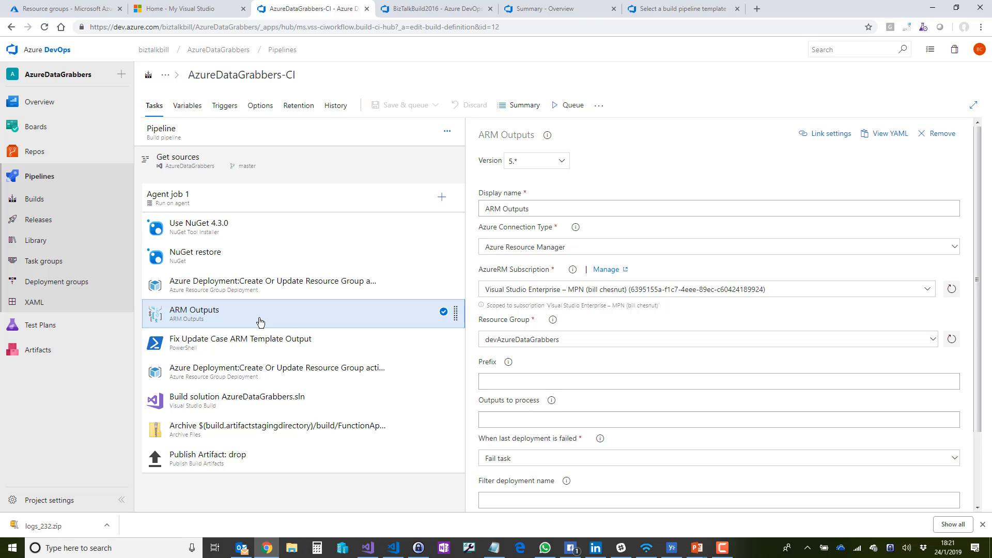
click(260, 348)
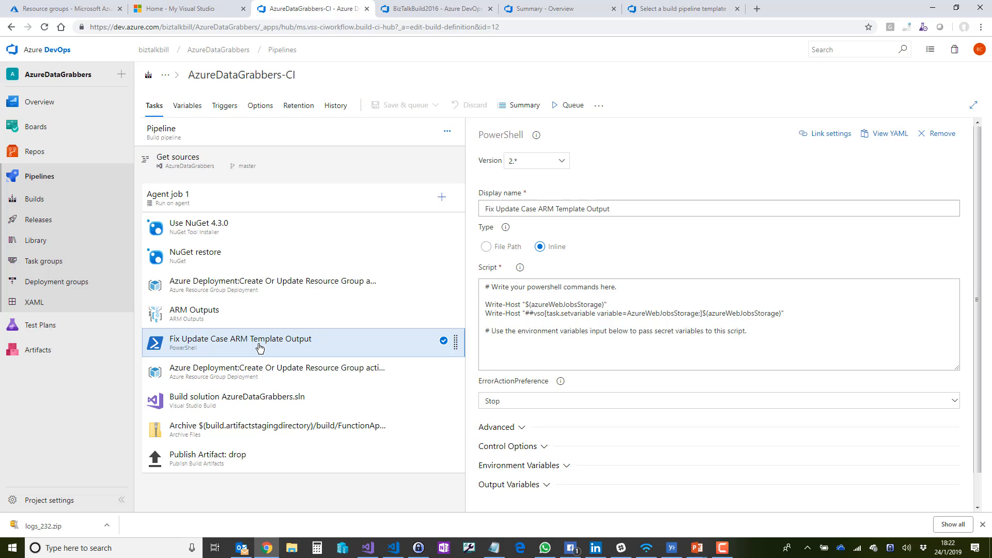
Review the settings of the tasks from the second Azure Deployment through Publish Artifact, and the first Azure Deployment task's template settings.
click(268, 378)
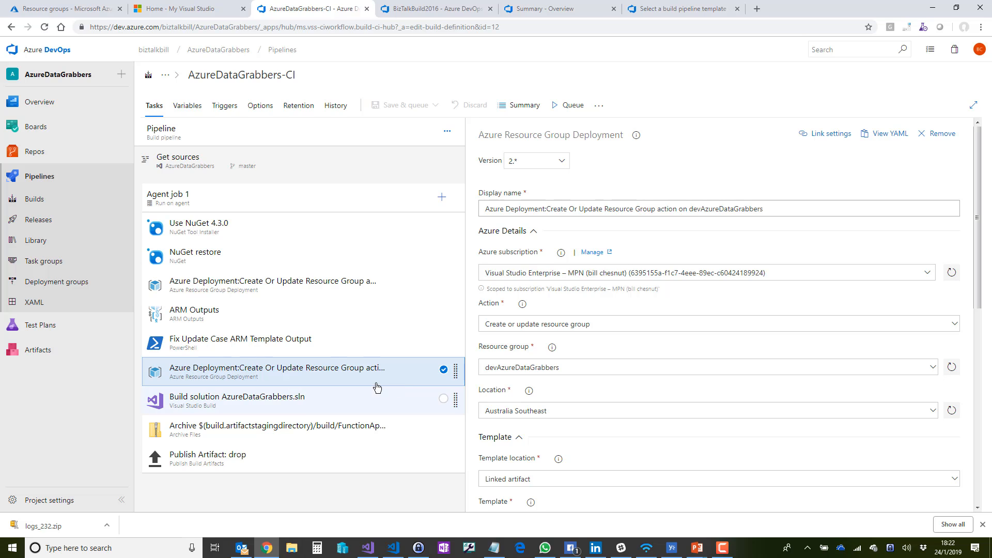
click(276, 402)
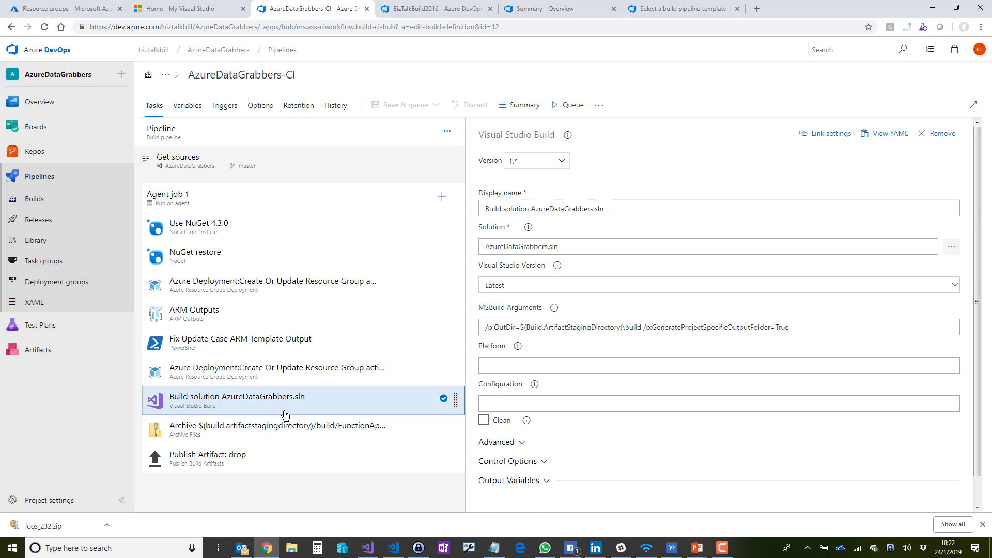
click(278, 428)
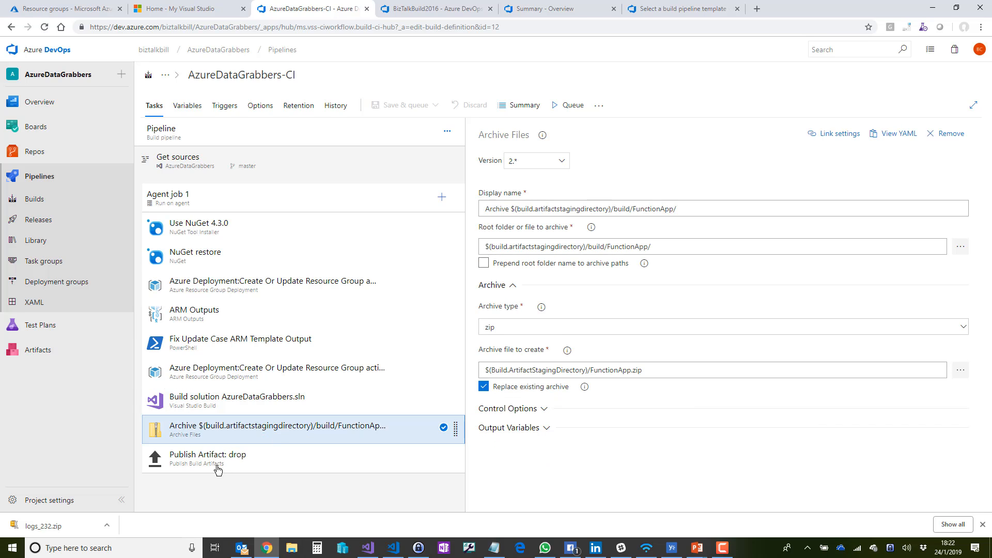
click(275, 464)
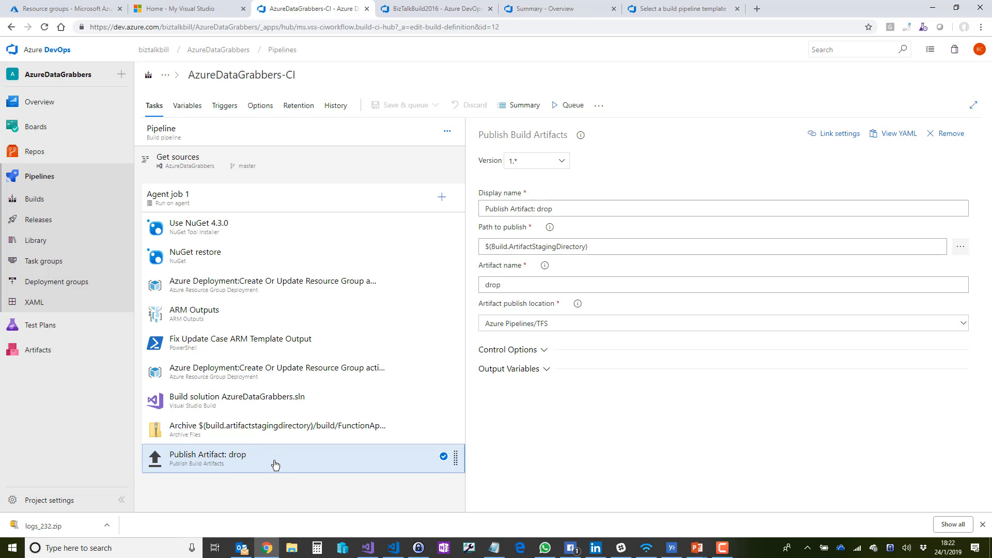
click(247, 288)
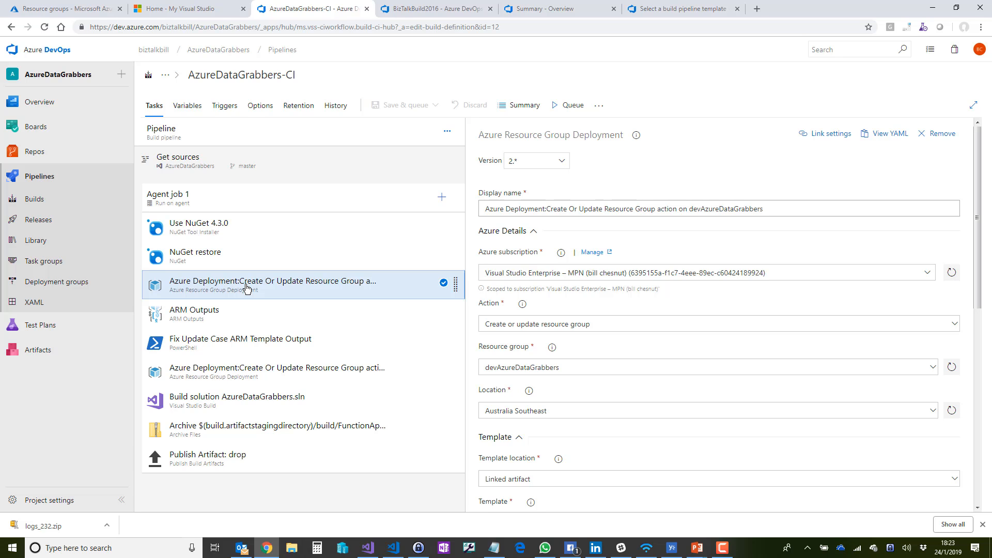
scroll(714, 463, down, 3)
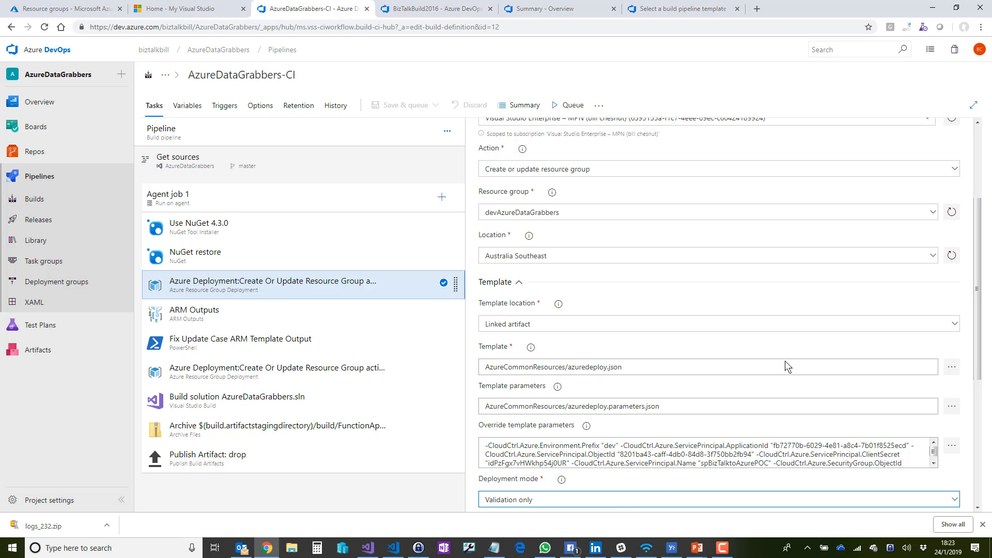
Open the AzureDataGrabbers release pipeline in the editor and view its artifacts and stages.
click(38, 220)
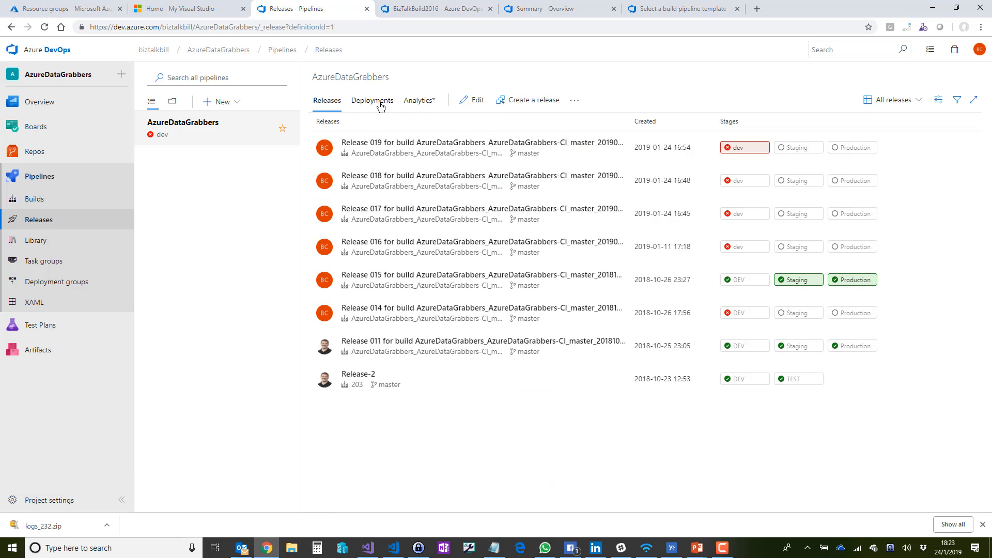
click(382, 102)
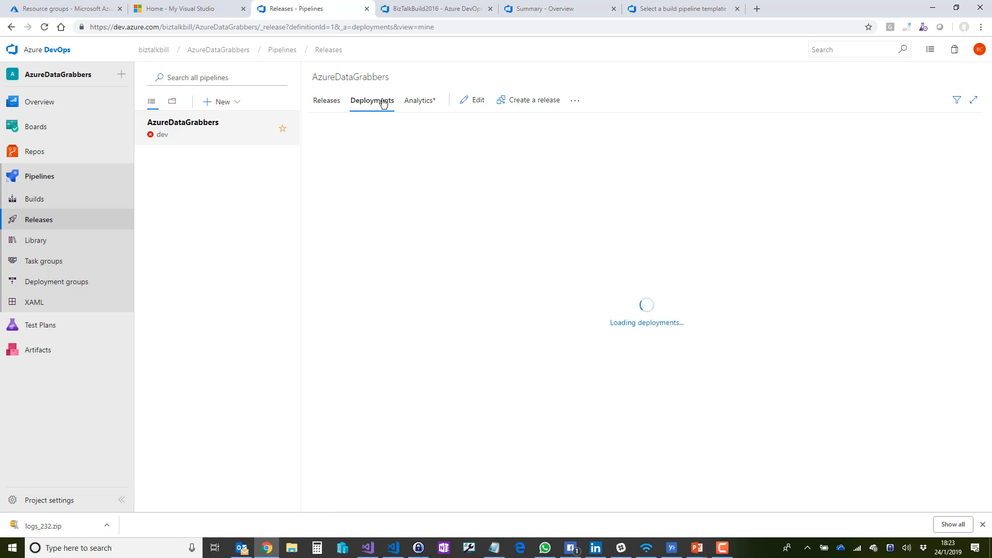
click(478, 104)
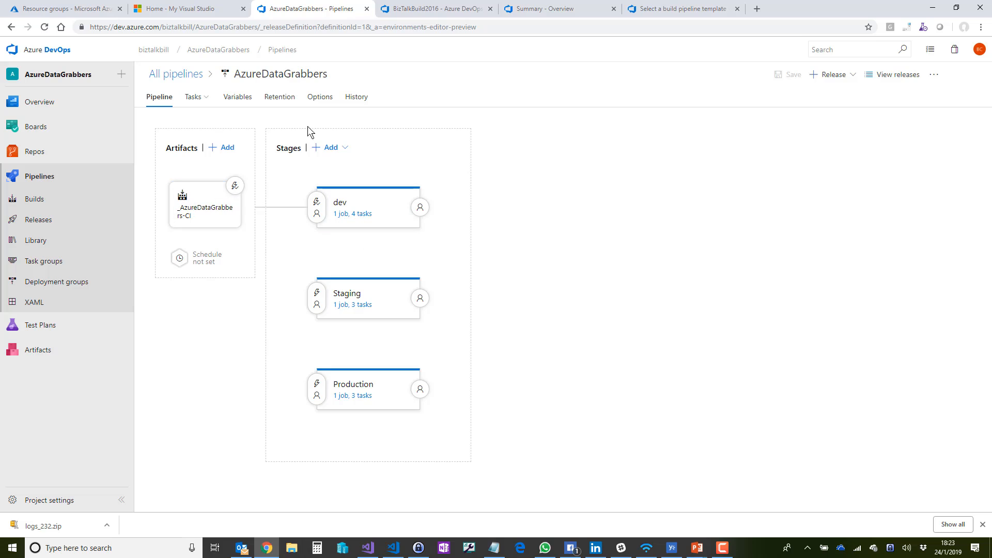
mouse_move(341, 244)
Reopen the AzureDataGrabbers-CI build pipeline for editing and view its pipeline variables.
click(34, 202)
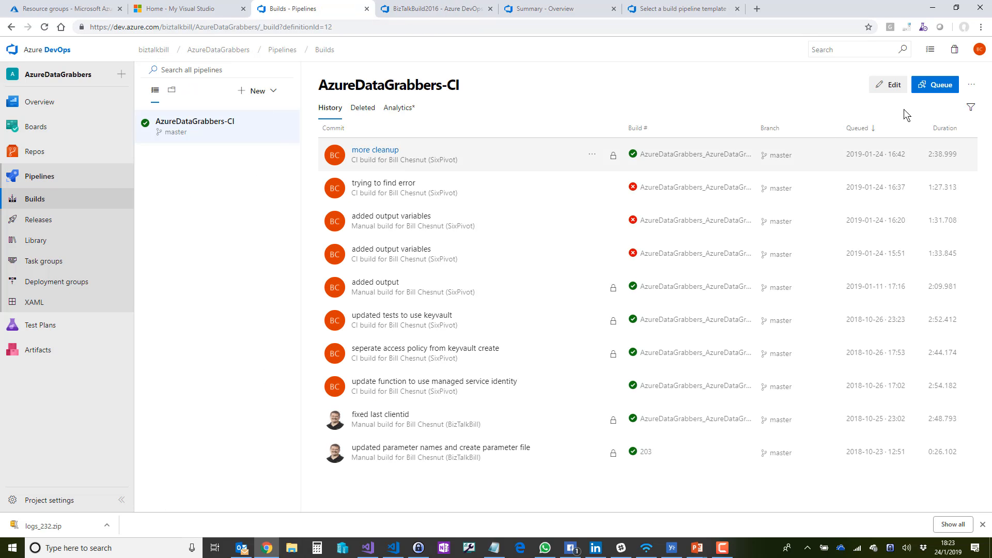
click(869, 99)
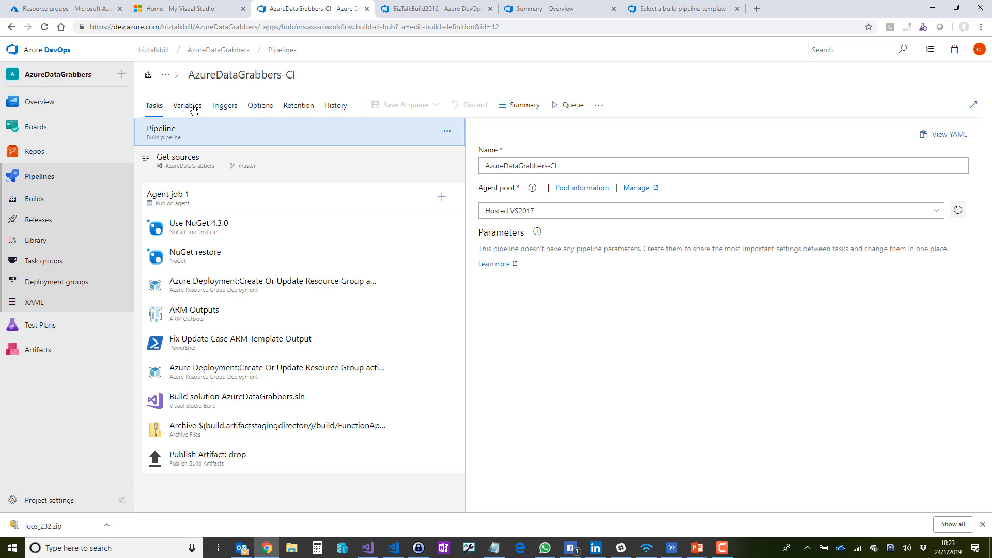
click(193, 110)
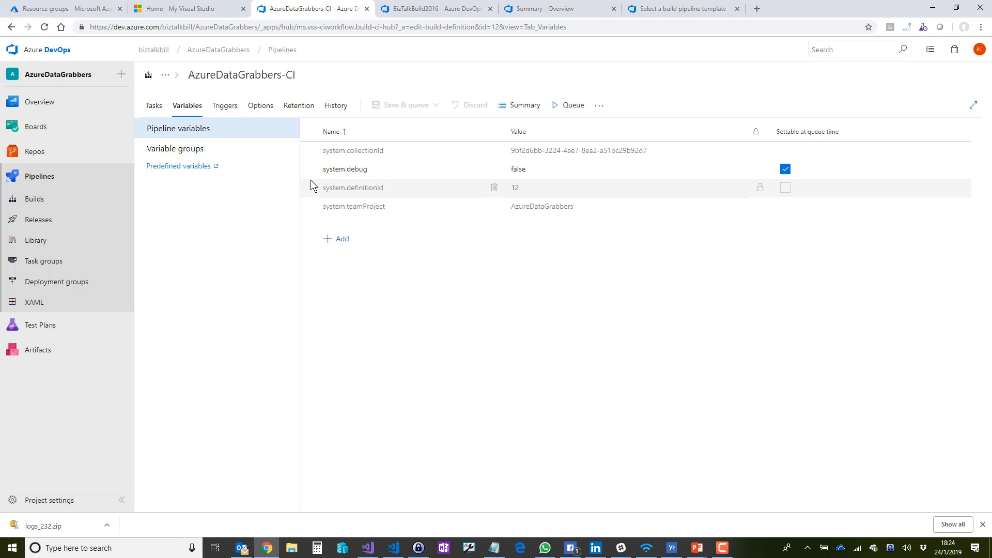
View the AzureDataGrabbers-CI pipeline's triggers, turn off continuous integration for the AzureDataGrabbers repository, and turn it back on.
click(229, 107)
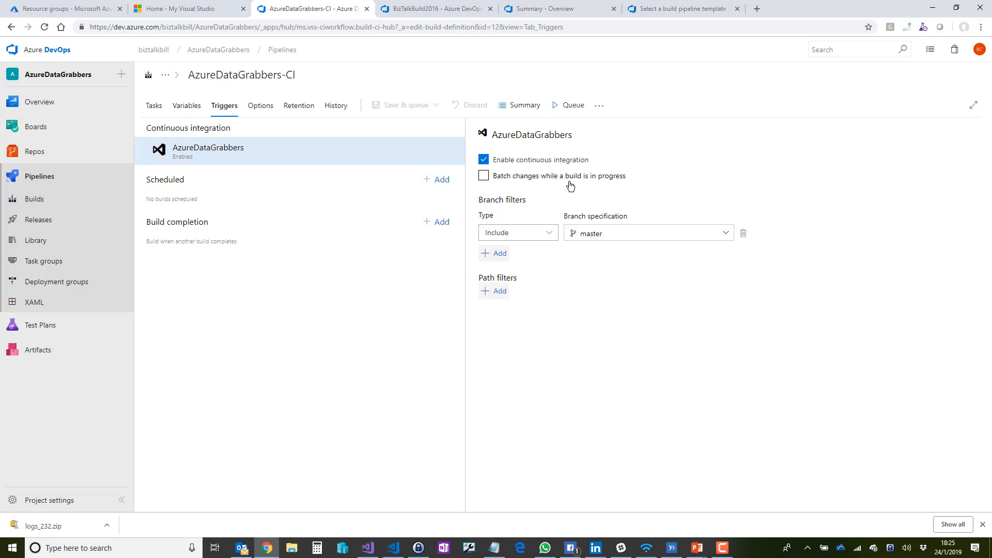
click(484, 160)
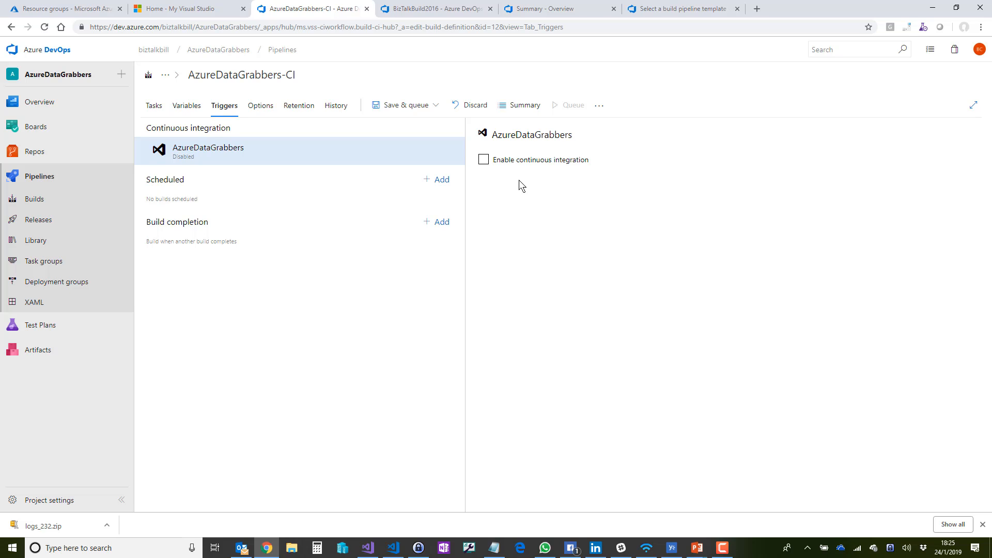
click(483, 160)
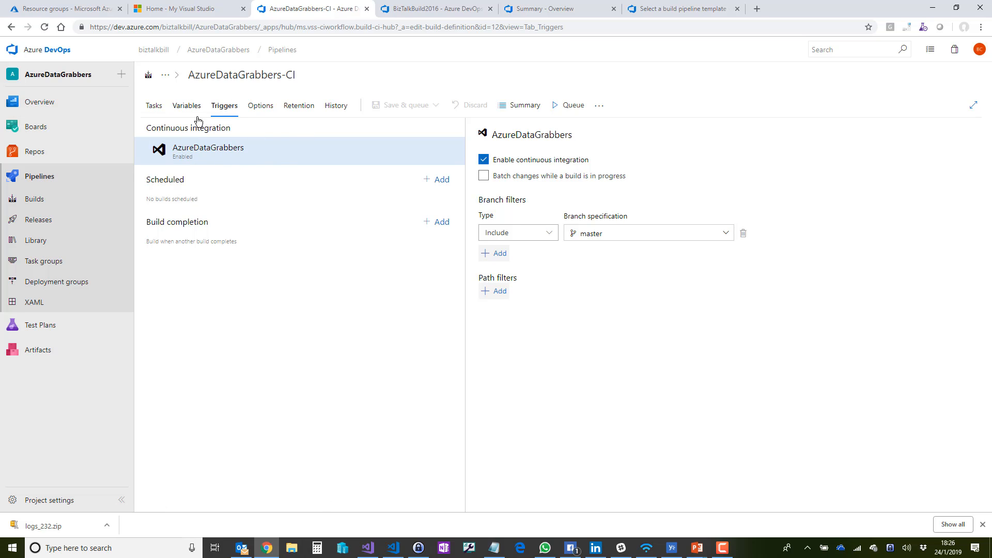
View the Get sources settings of the build pipeline and check the branches available as default for manual and scheduled builds.
click(153, 107)
click(198, 166)
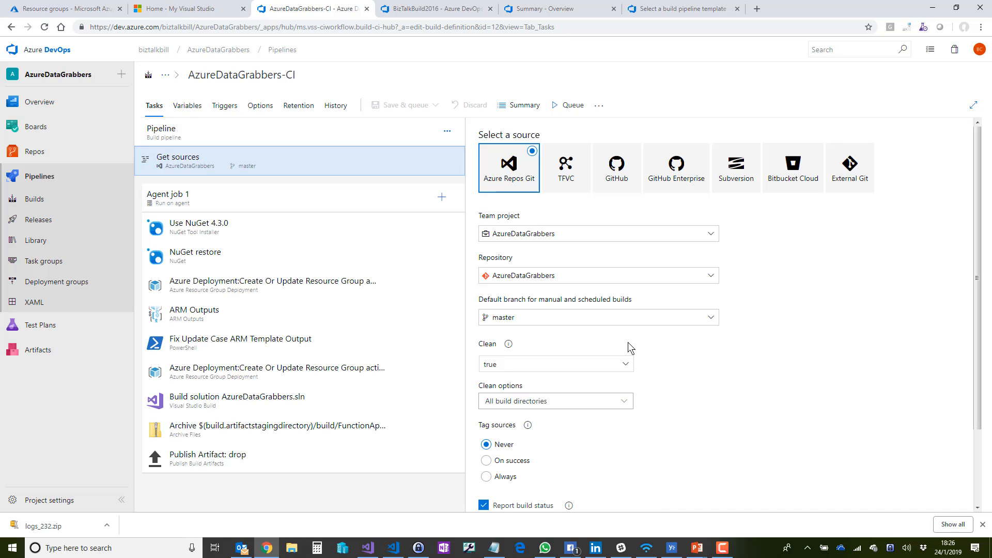
click(623, 325)
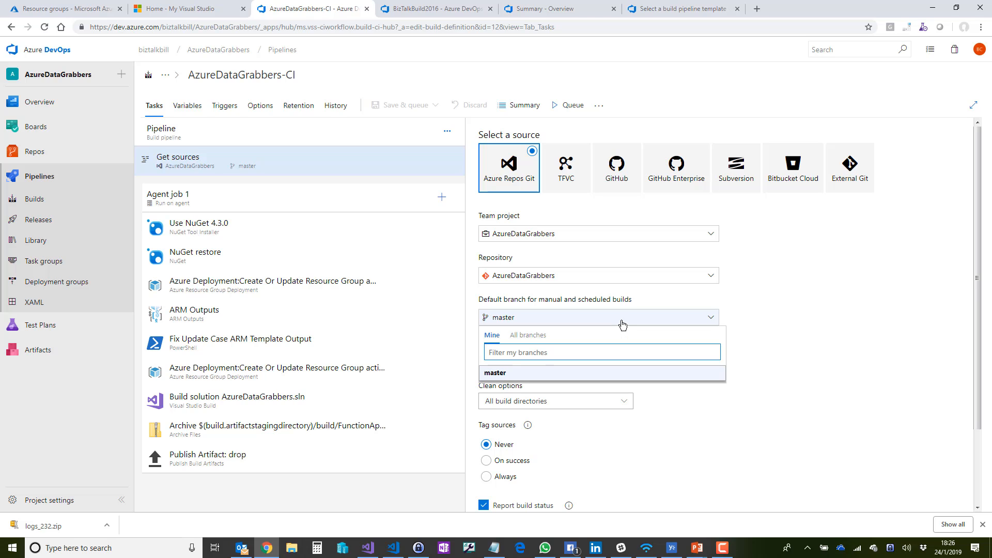
click(623, 325)
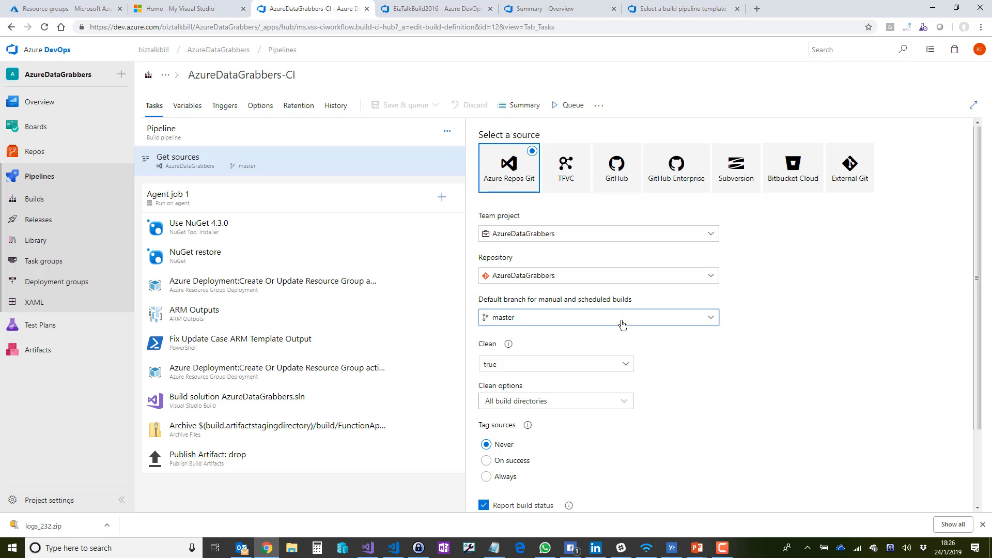
click(623, 325)
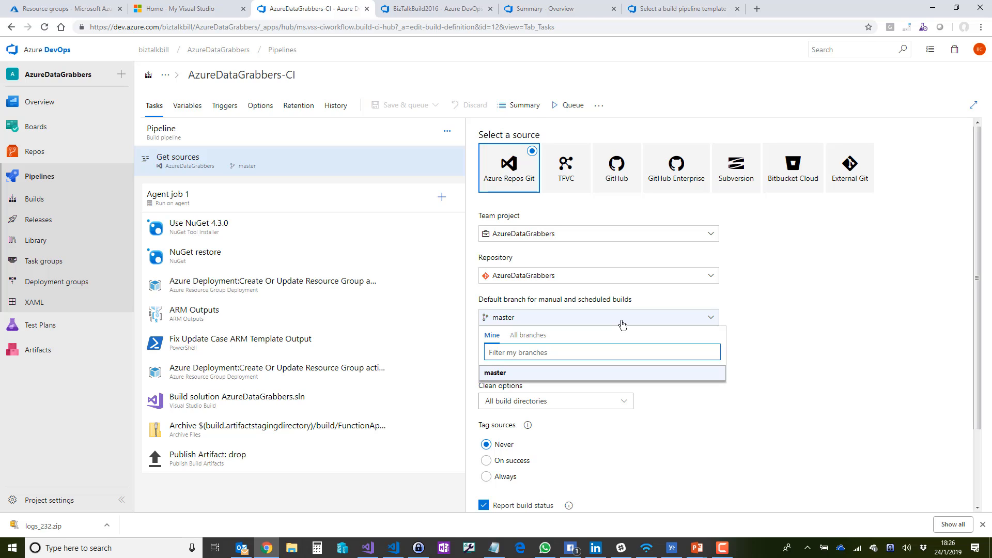
click(623, 325)
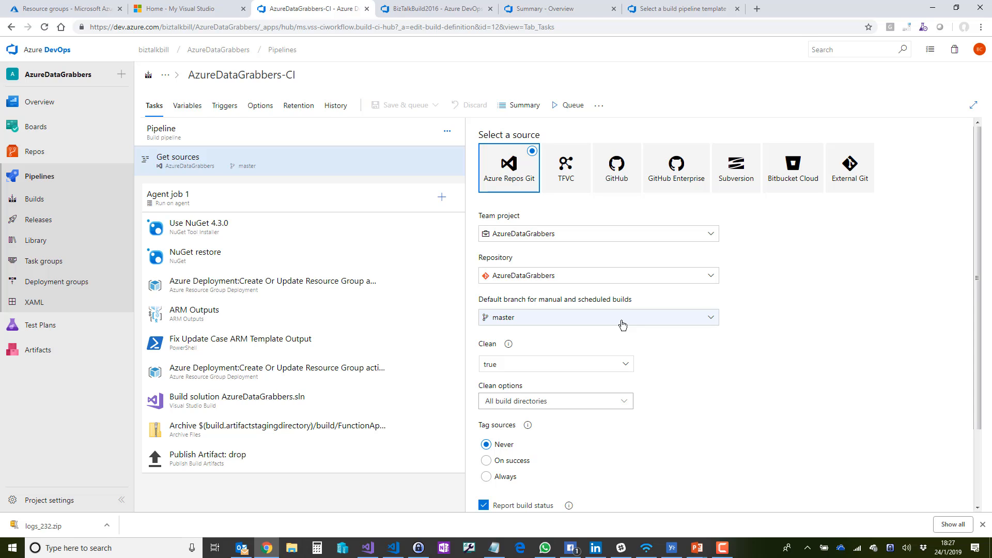
Return to the AzureDataGrabbers-CI triggers, add a scheduled build trigger, and delete that schedule again.
click(622, 324)
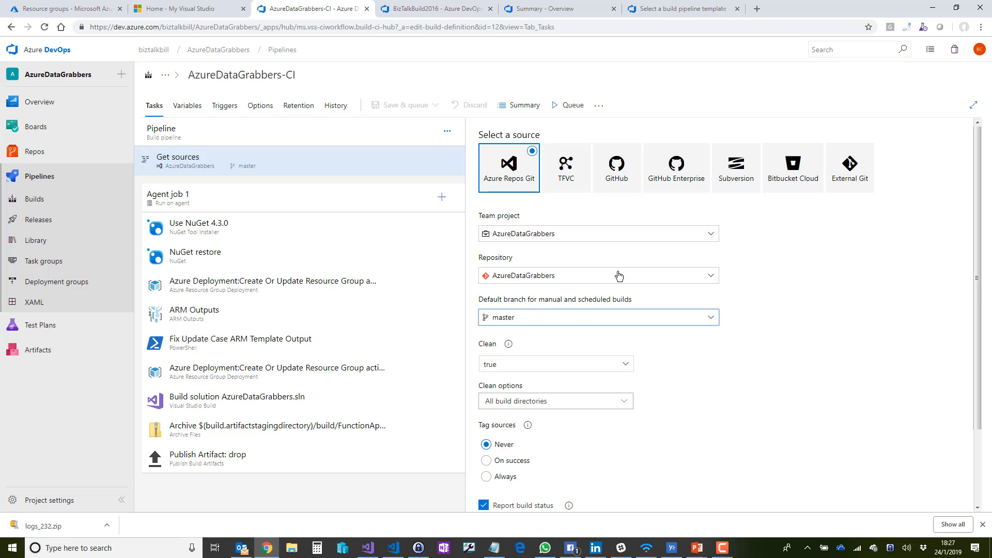
click(225, 107)
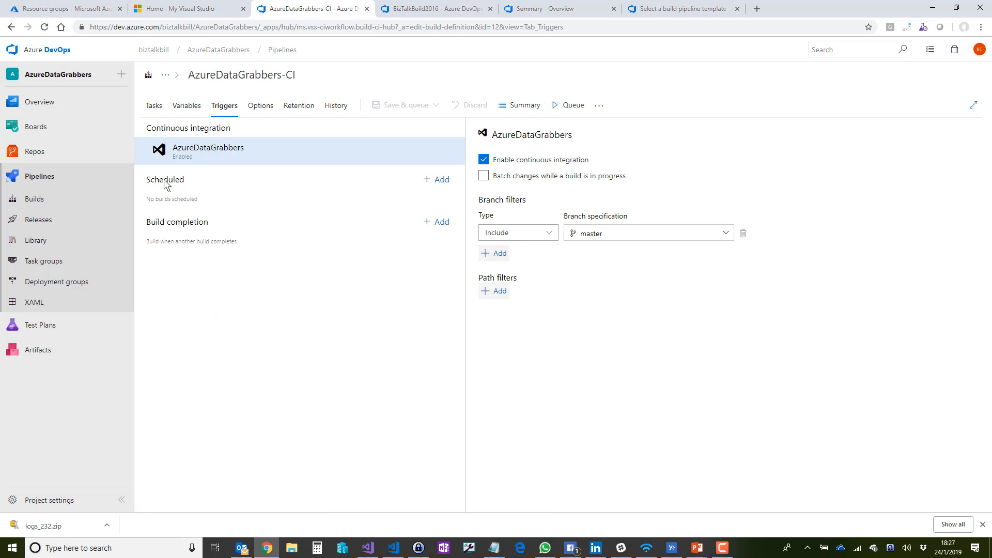
click(435, 181)
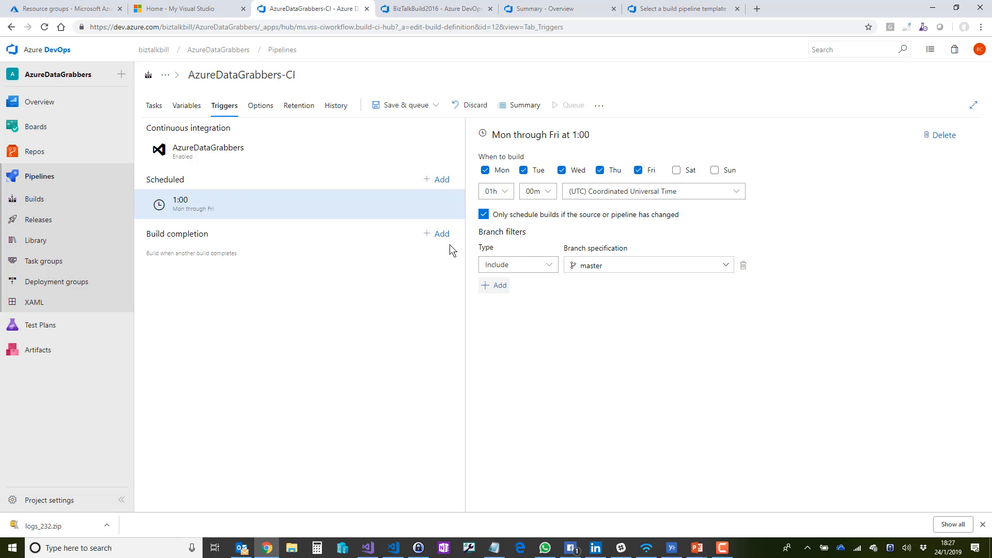
click(943, 135)
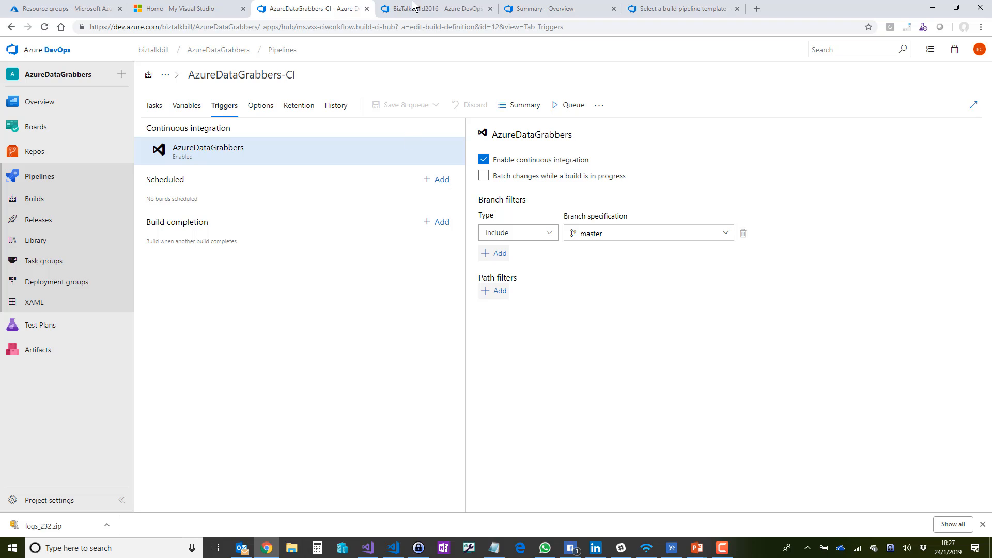
Switch to the BizTalkCICD2016 project, open the BizTalkBillDemo2016 build pipeline for editing, and view its triggers.
click(433, 12)
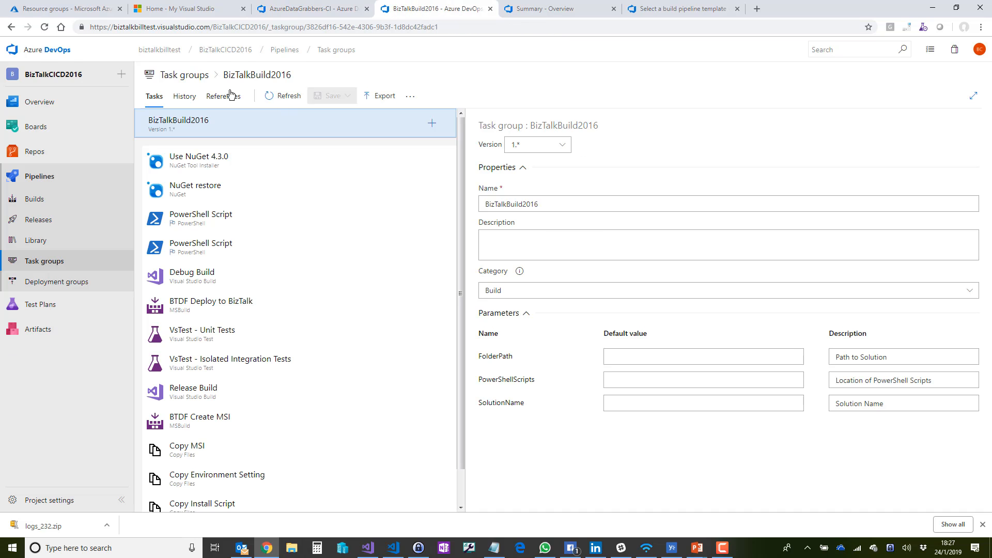
click(34, 201)
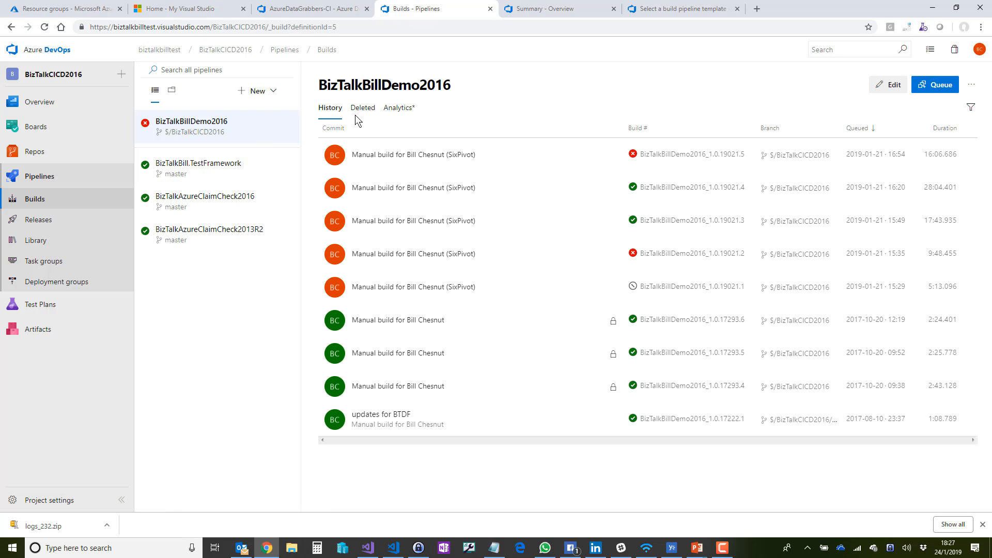
click(889, 84)
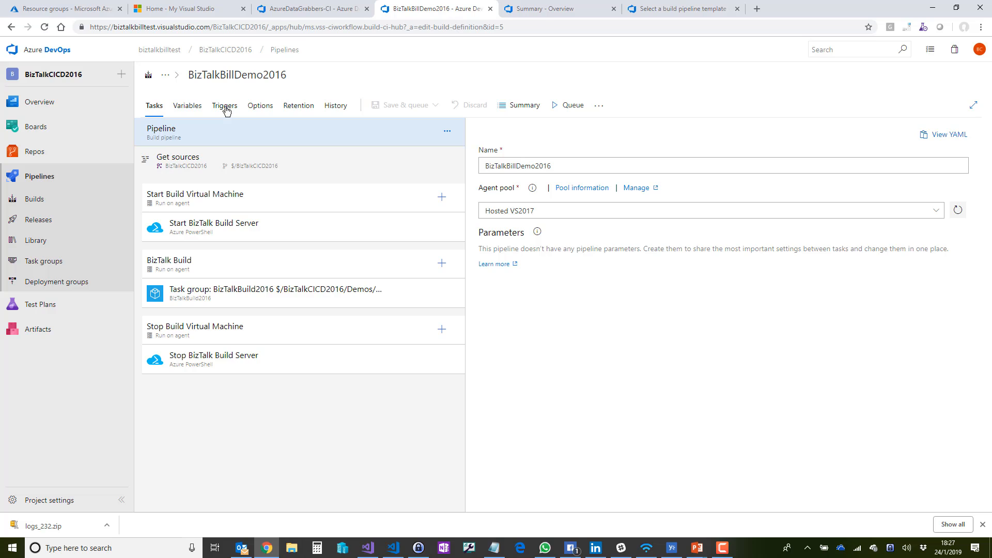
click(226, 109)
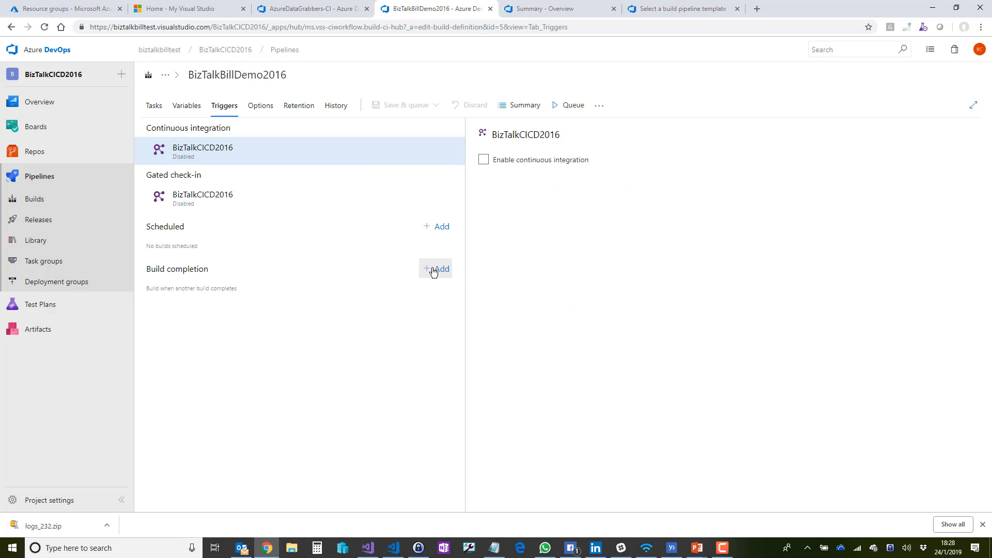
Add a build completion trigger to BizTalkBillDemo2016 and check which pipelines are available as the triggering build, selecting none.
click(442, 271)
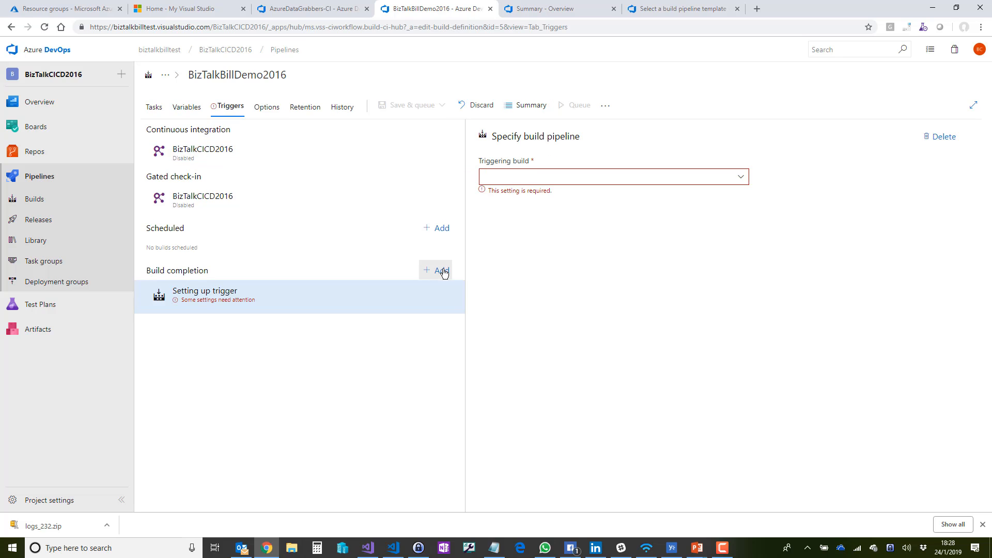
click(219, 294)
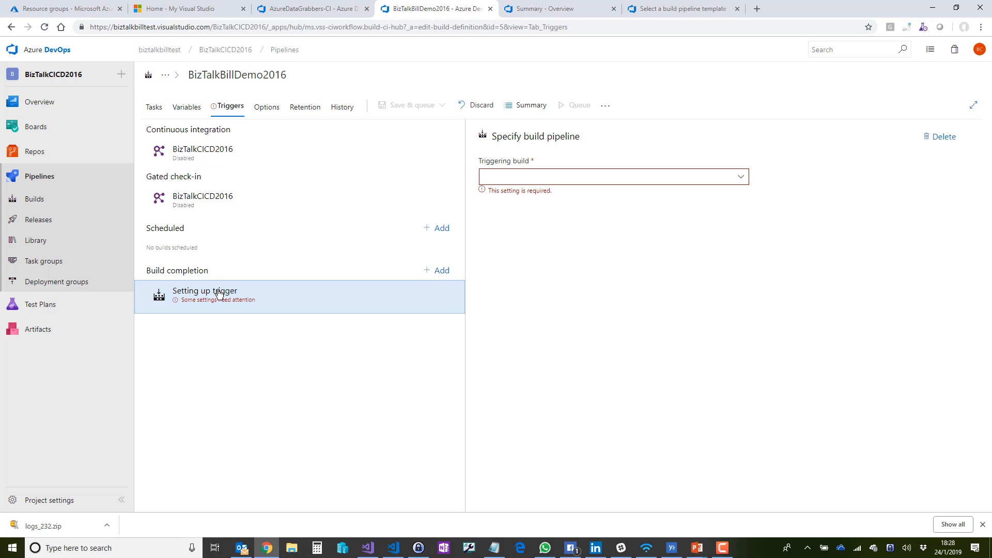
click(633, 178)
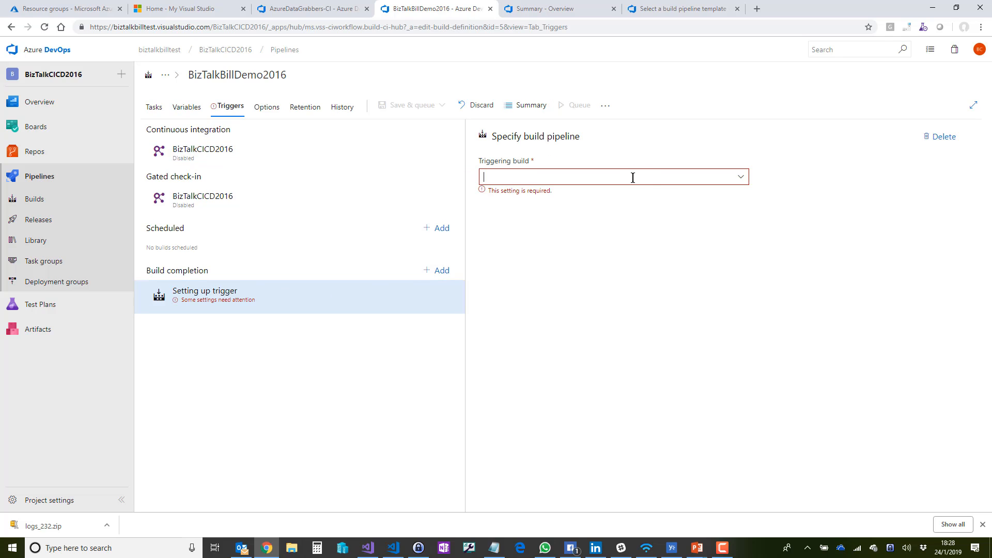
click(743, 178)
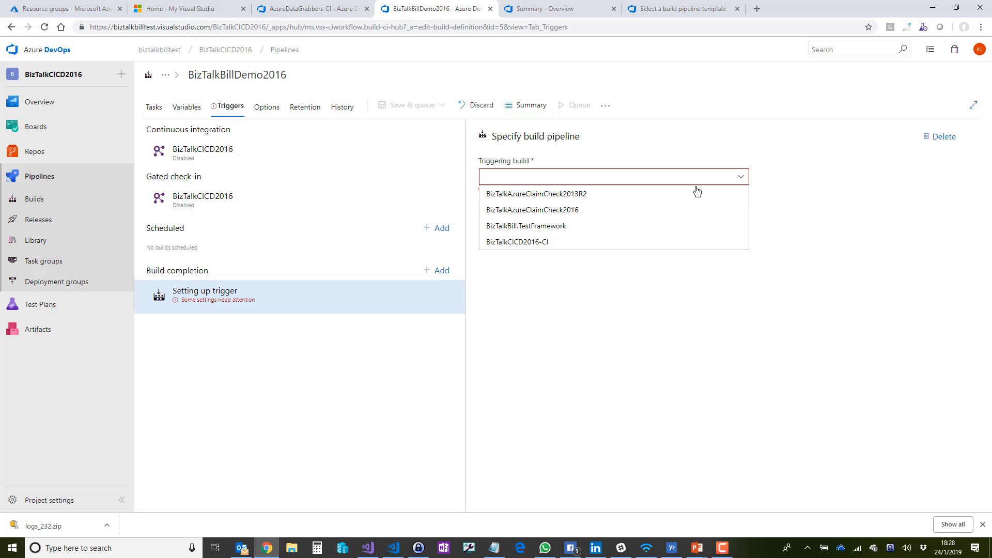
click(770, 169)
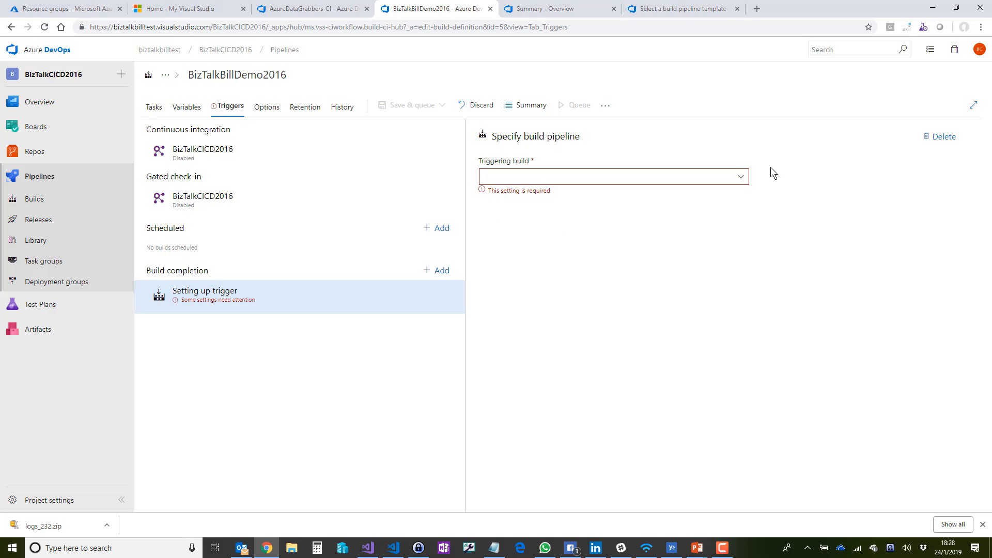
Go back to the AzureDataGrabbers-CI triggers, add a path filter to continuous integration, and remove it again.
click(286, 8)
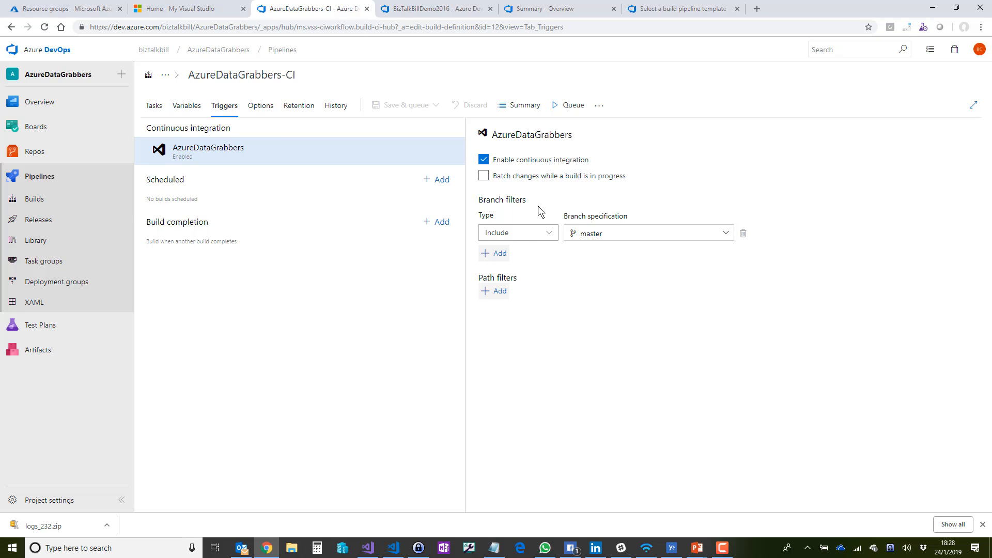
click(499, 293)
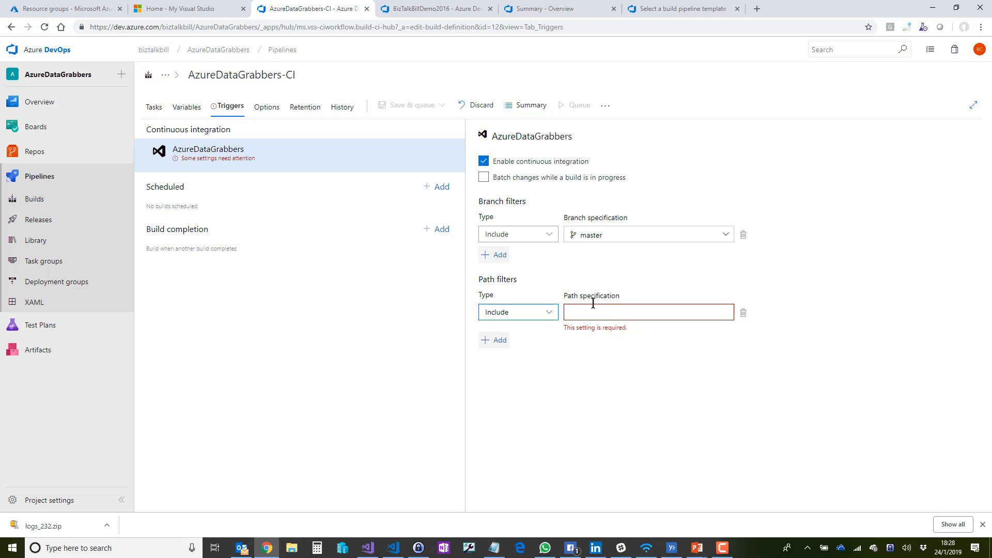
click(744, 315)
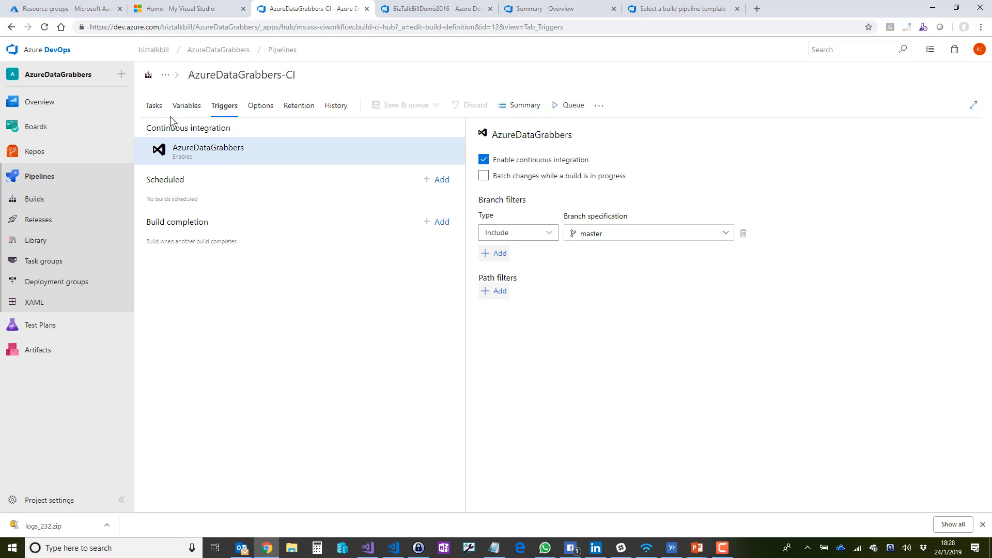
Review the AzureDataGrabbers-CI build properties, build number format, status badge and build job options, and view its retention policies.
click(265, 110)
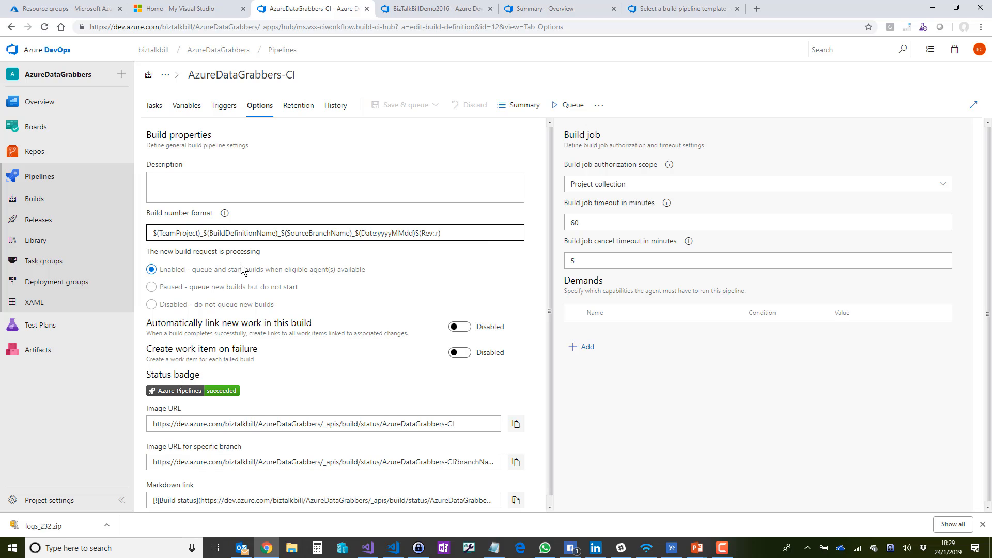
click(317, 249)
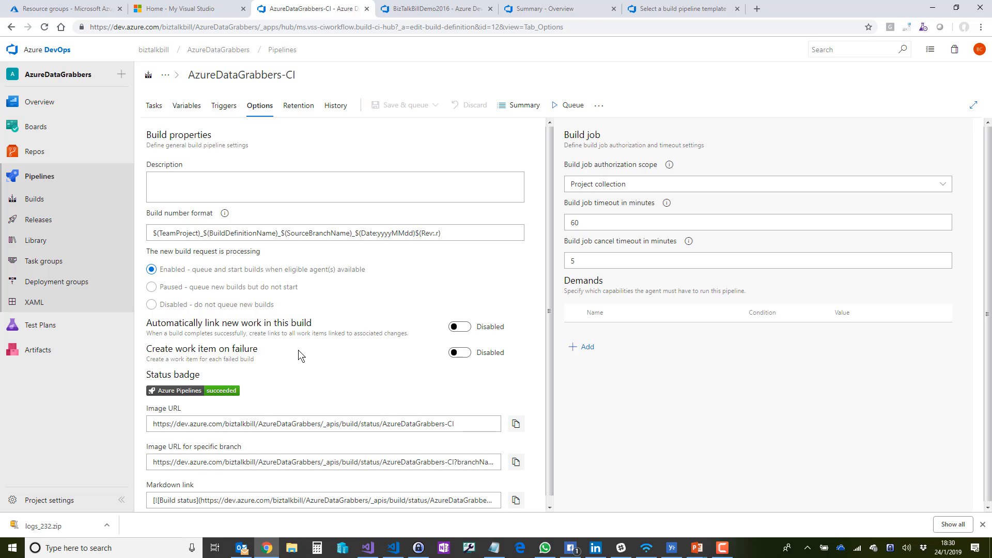
scroll(318, 355, down, 1)
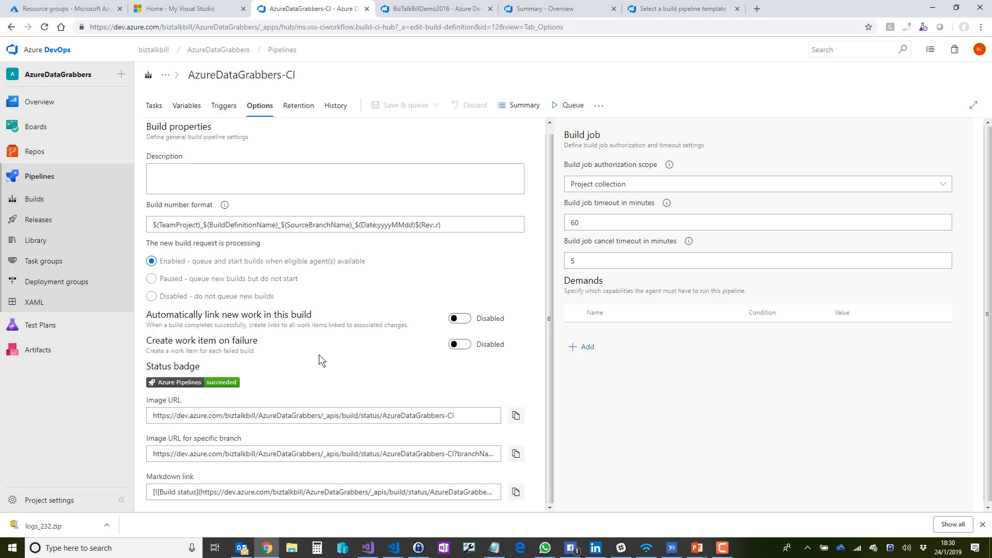
scroll(450, 373, up, 1)
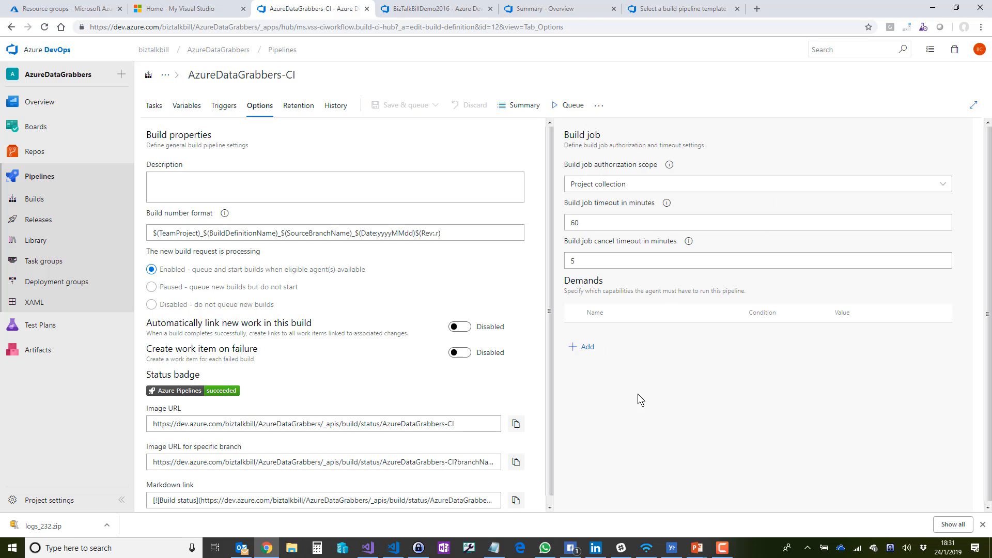
click(302, 106)
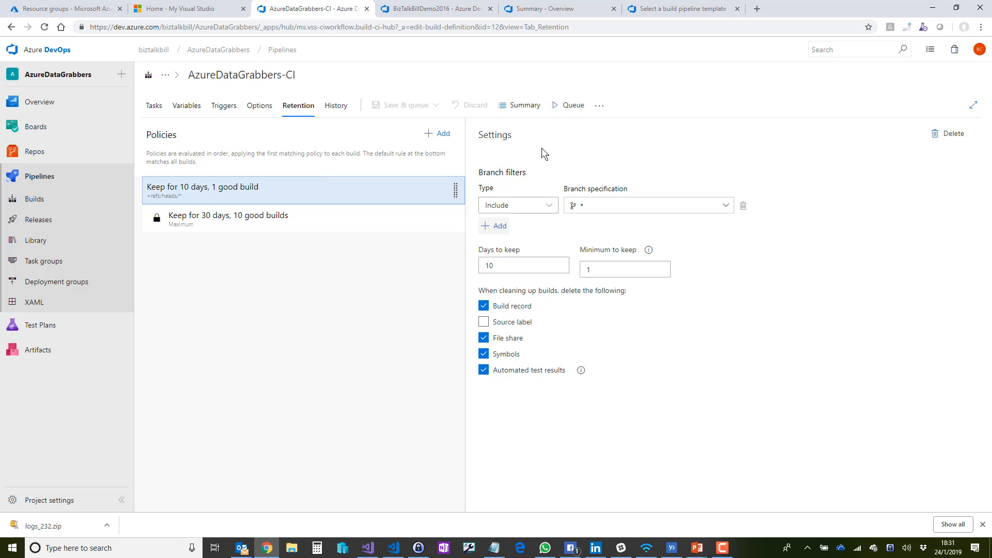
Open the pipeline's change history, compare the differences for the 1/24/2019 5:08 AM update, and return to the history list.
click(336, 107)
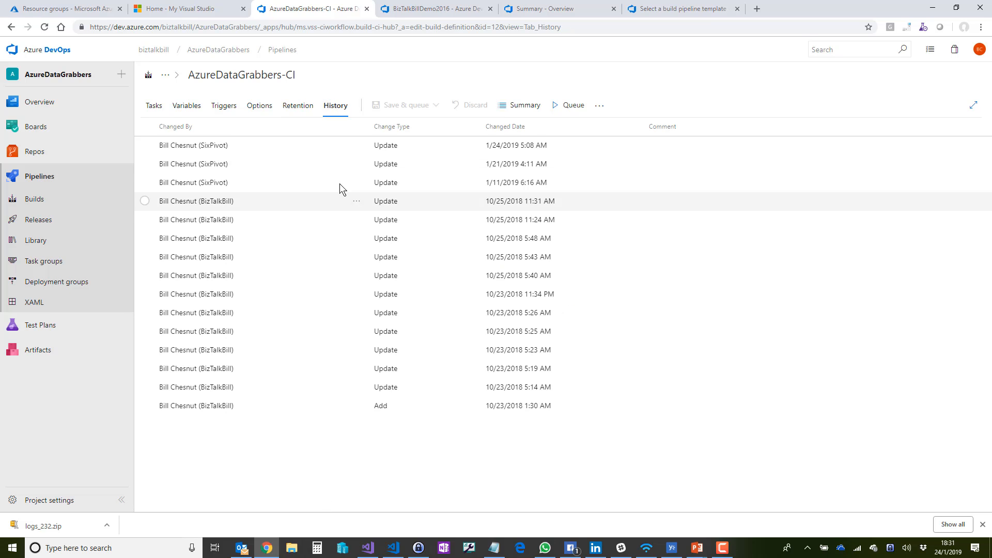
click(357, 145)
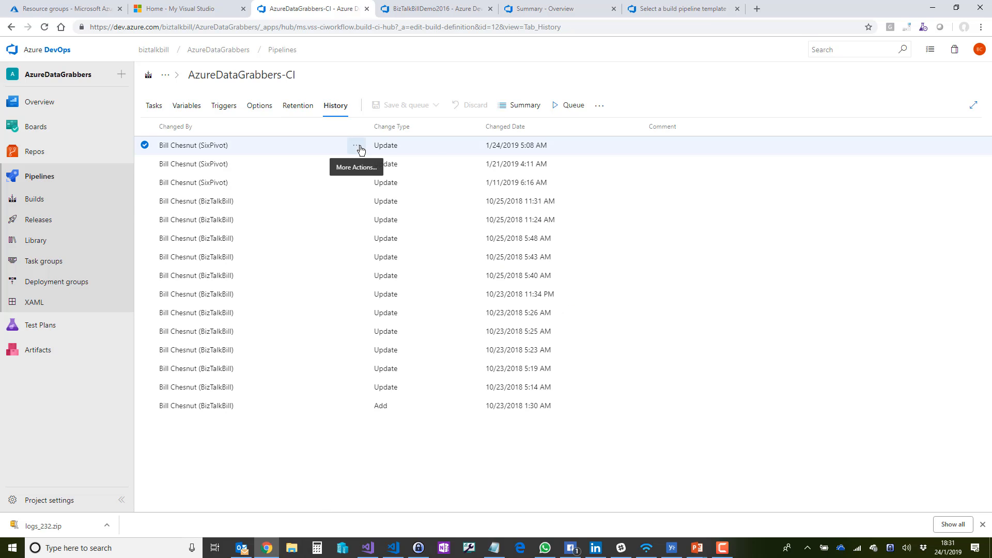
click(390, 167)
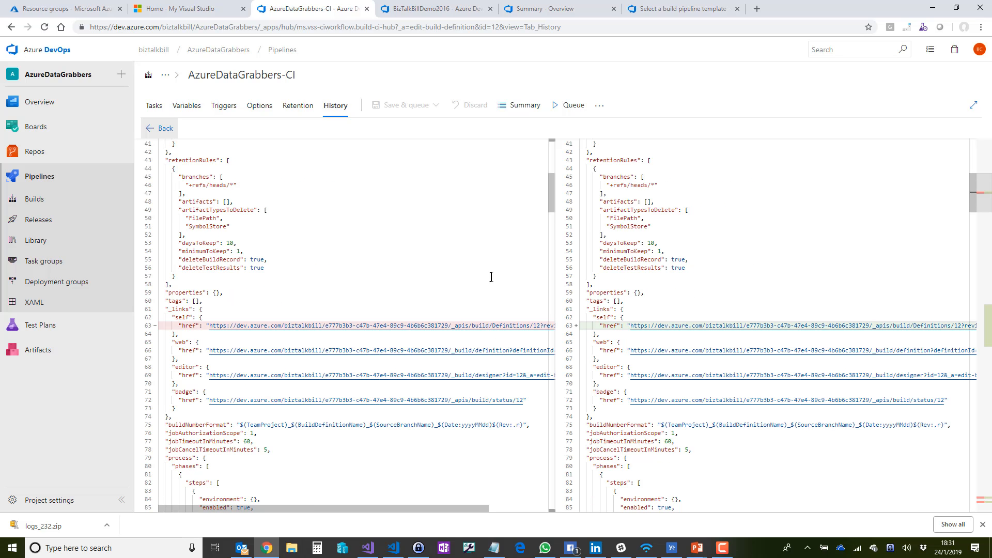
scroll(491, 276, down, 7)
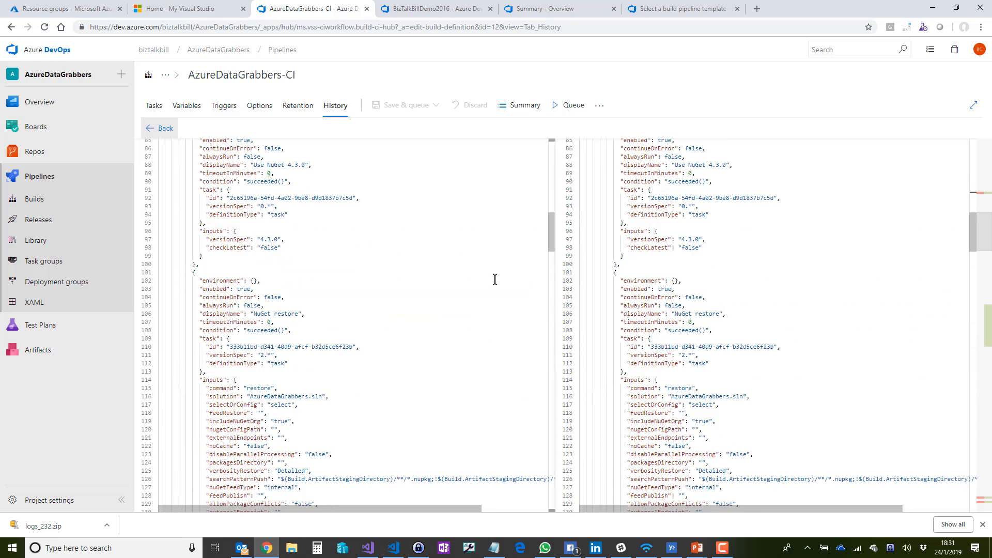
scroll(494, 279, down, 15)
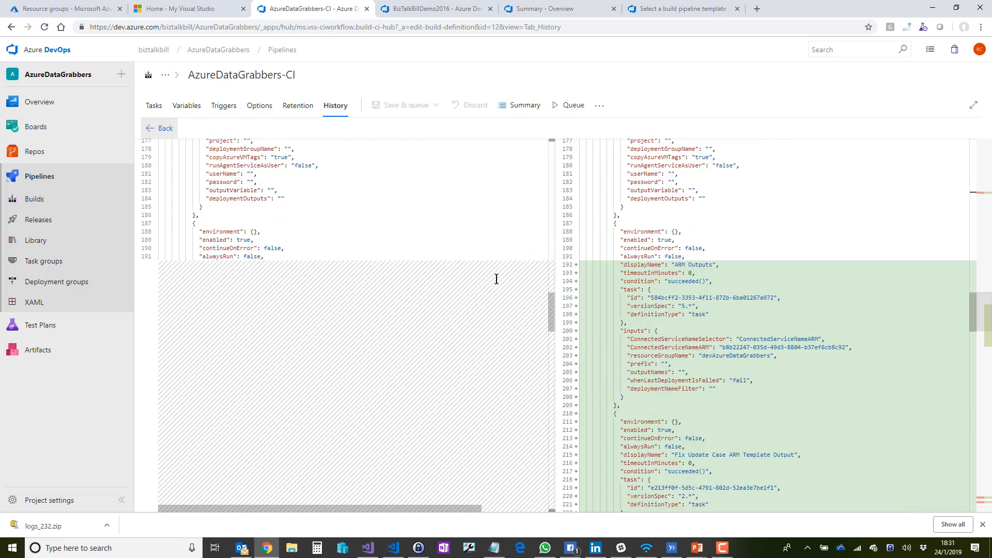
scroll(496, 279, down, 3)
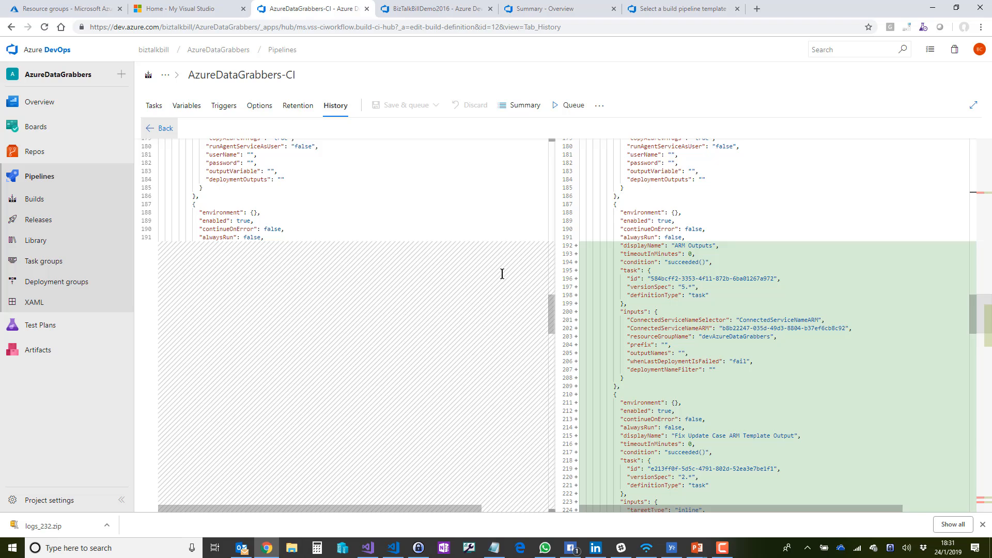
scroll(501, 271, up, 11)
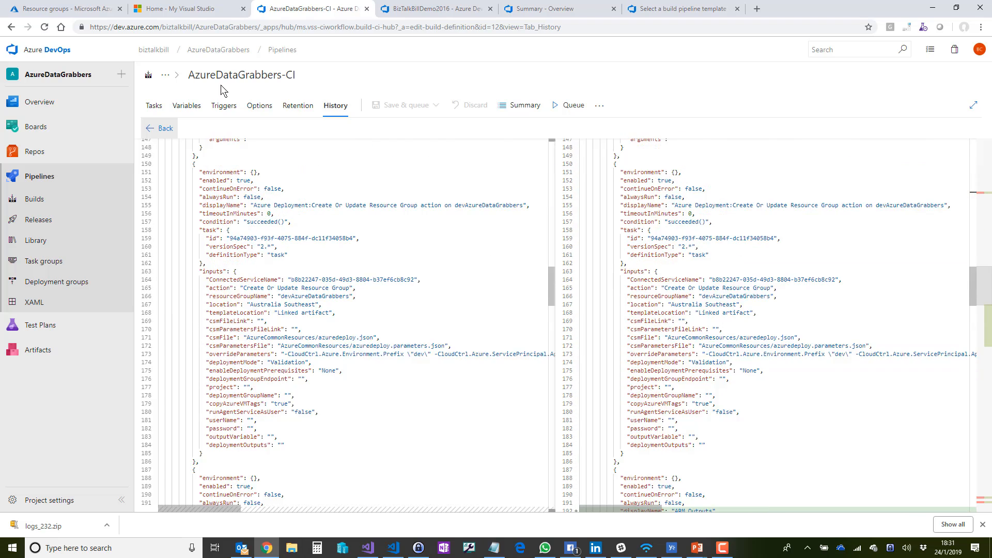
click(161, 128)
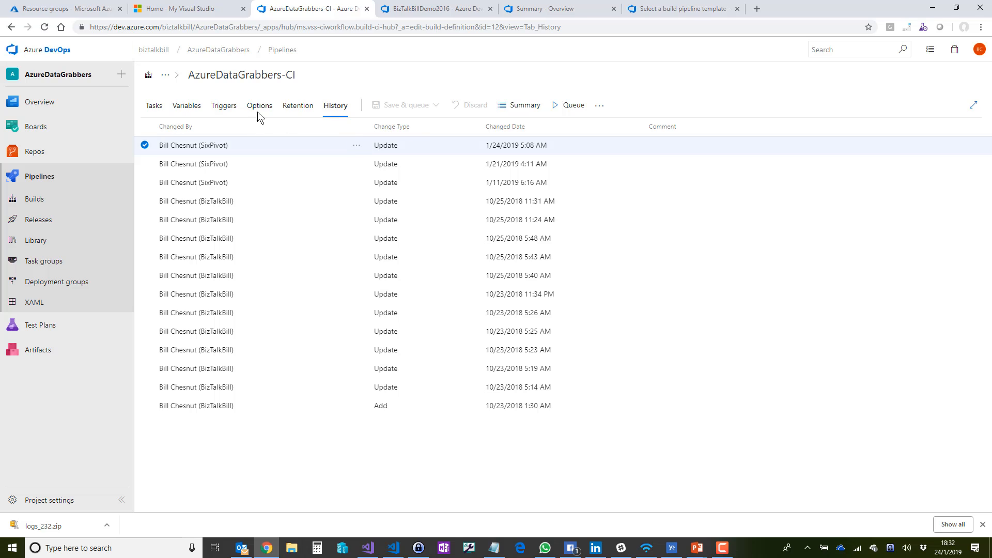
Return to the pipeline's tasks and view the remaining Get sources settings, down to the checkout and sync options.
click(157, 106)
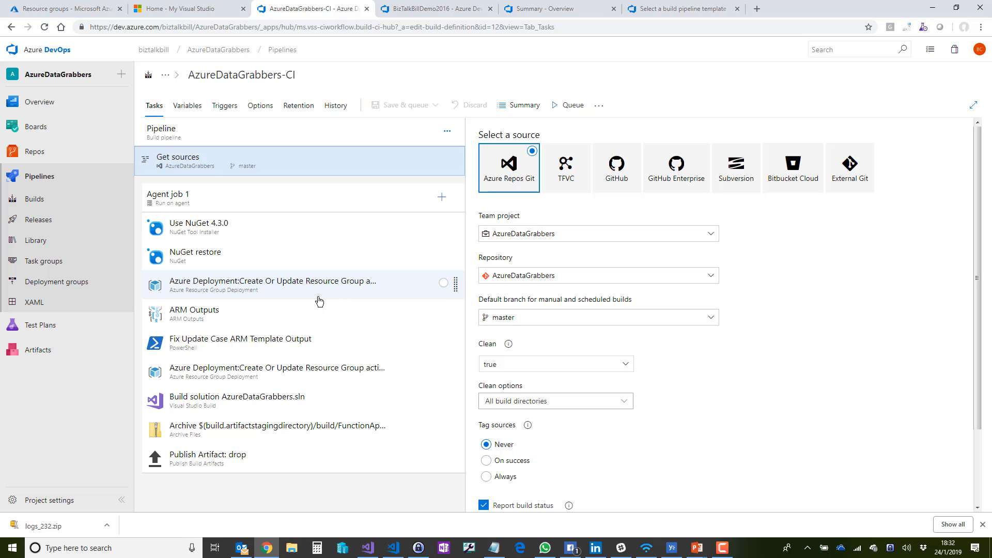
scroll(694, 459, down, 2)
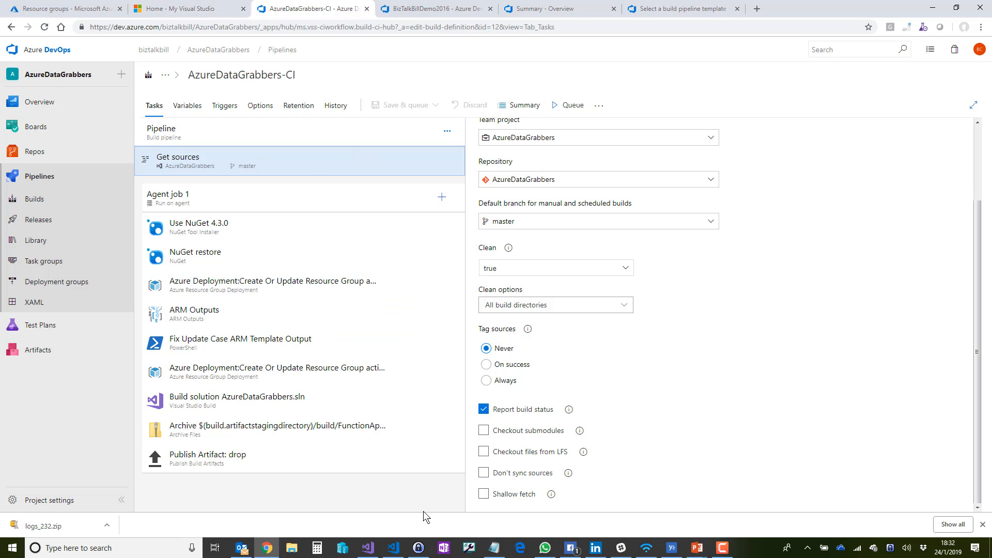
click(697, 549)
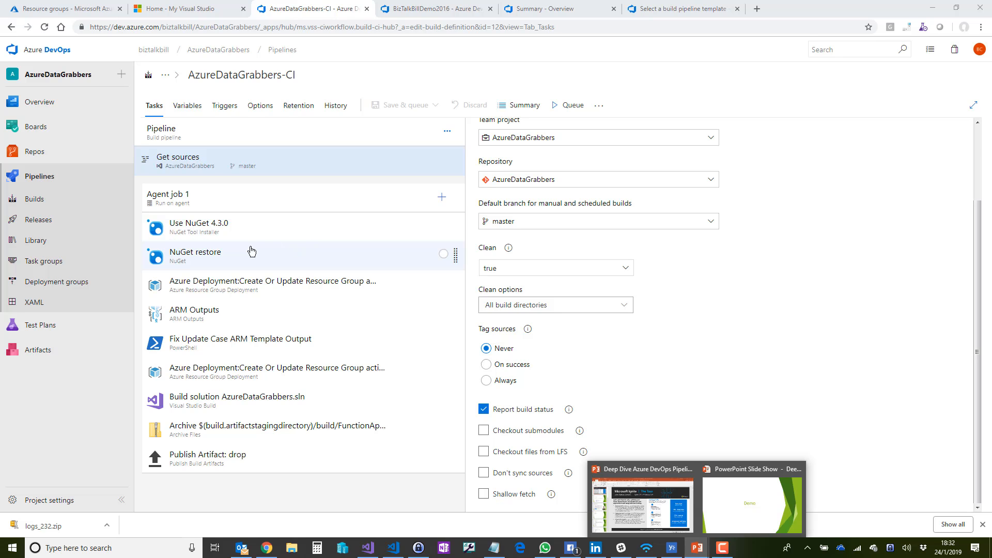
Open the Azure Deployment task that follows Fix Update Case ARM Template Output, review its settings, and expand its control options.
click(213, 375)
scroll(897, 420, down, 7)
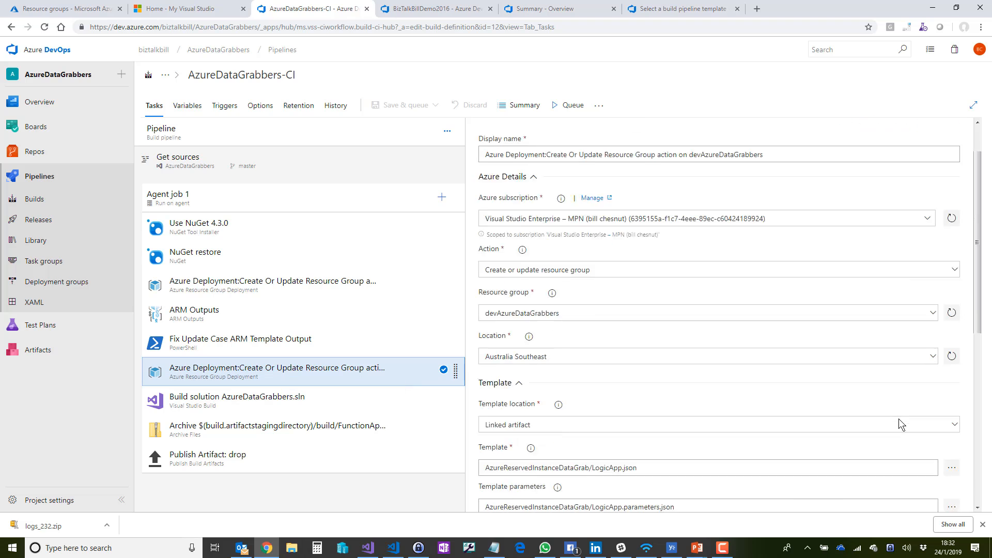
scroll(902, 421, down, 2)
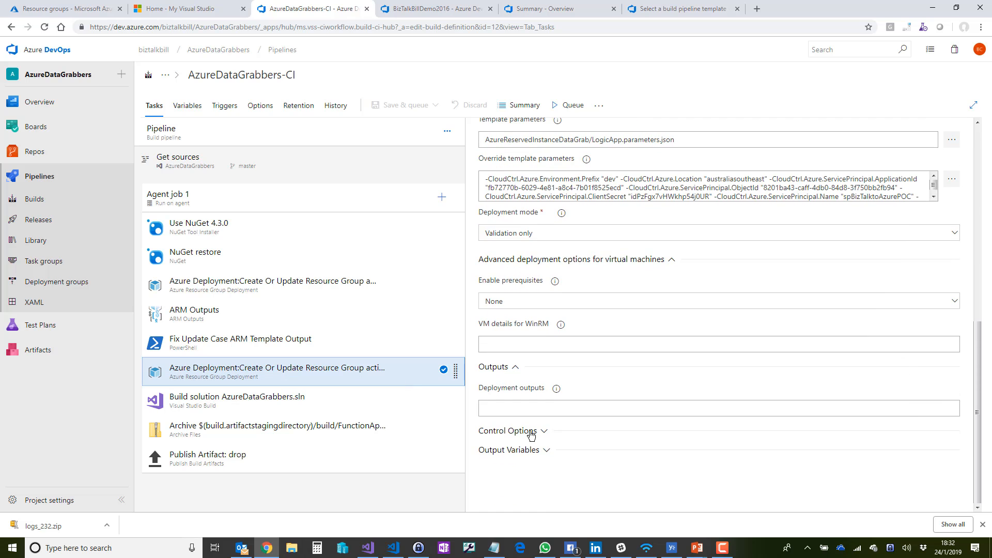
click(530, 431)
scroll(675, 414, down, 2)
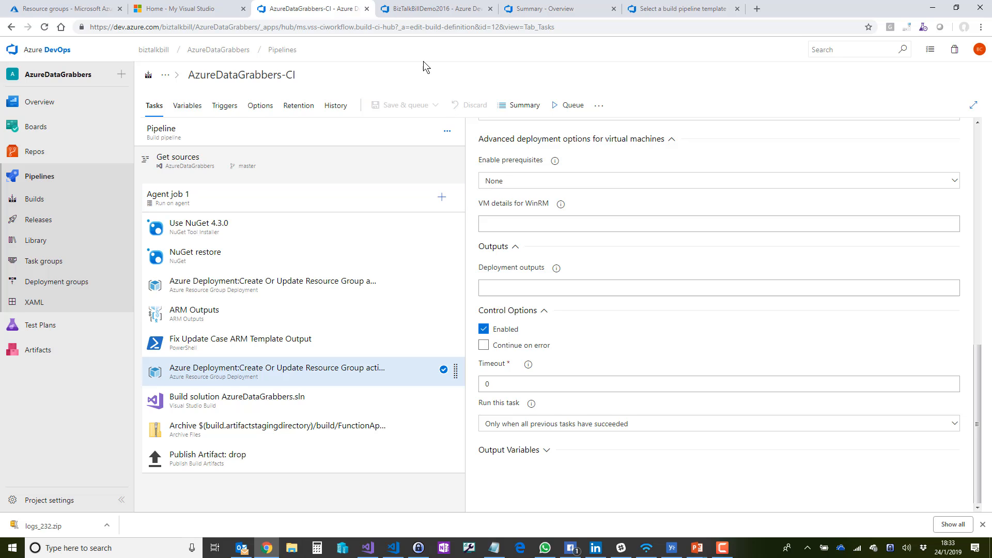
Switch to the PowerPoint slide show and display the Azure DevOps Pipeline Release slide.
click(698, 548)
click(737, 507)
click(599, 349)
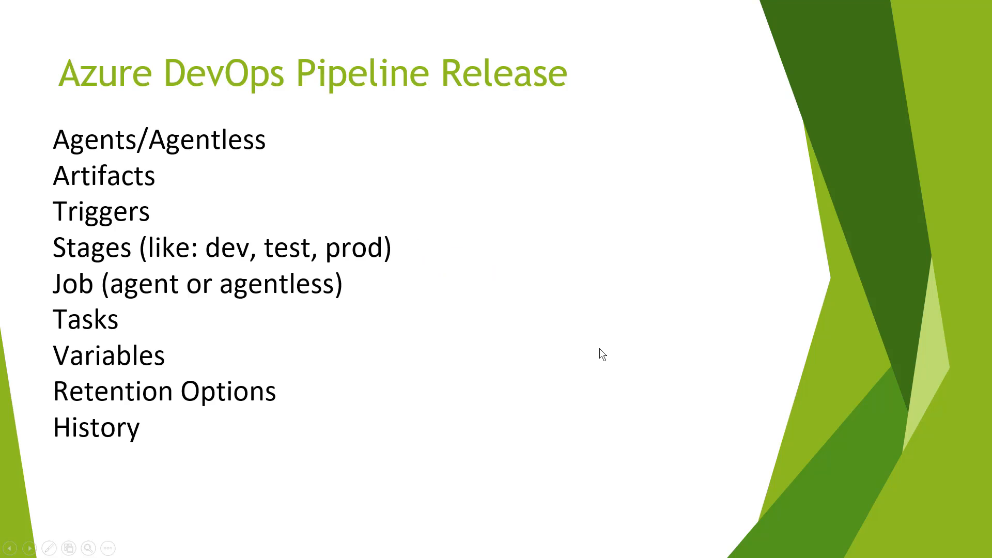
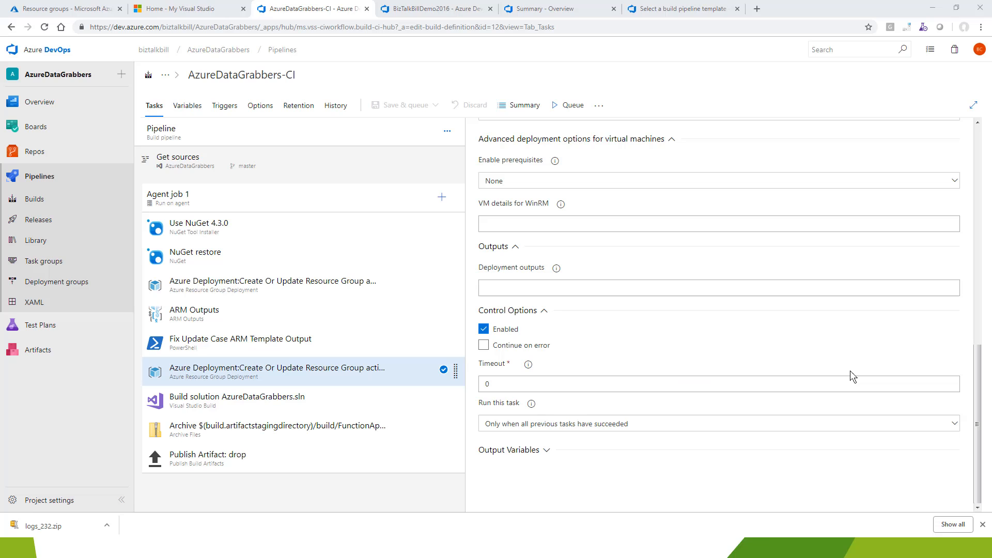
Open the AzureDataGrabbers release pipeline for editing in Azure DevOps, and view its build artifact and continuous deployment trigger.
click(41, 222)
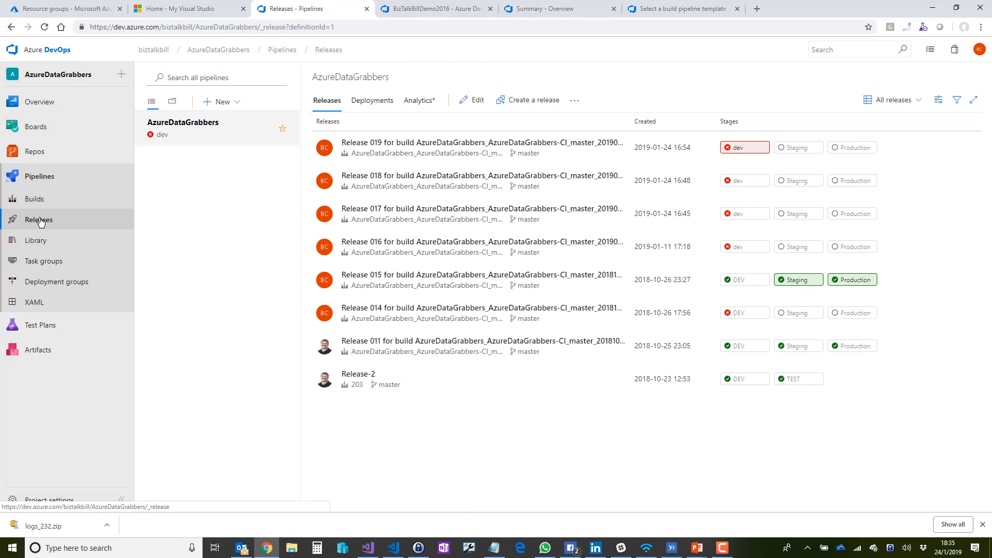
click(484, 102)
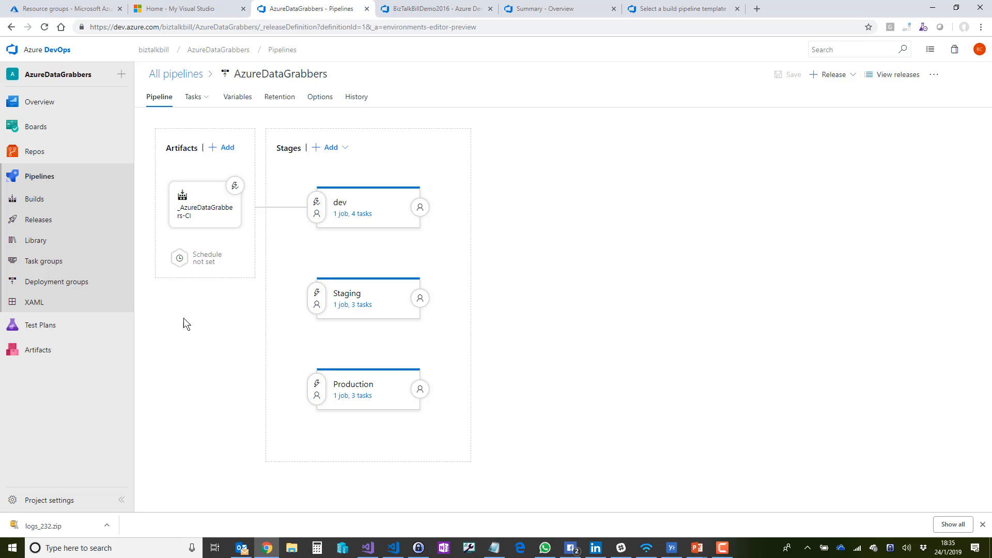
click(197, 214)
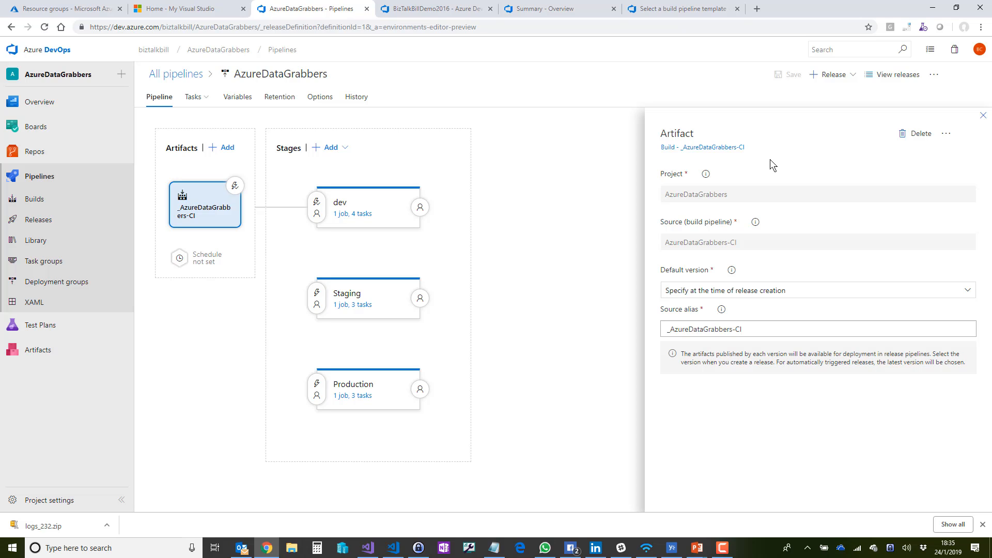
click(236, 186)
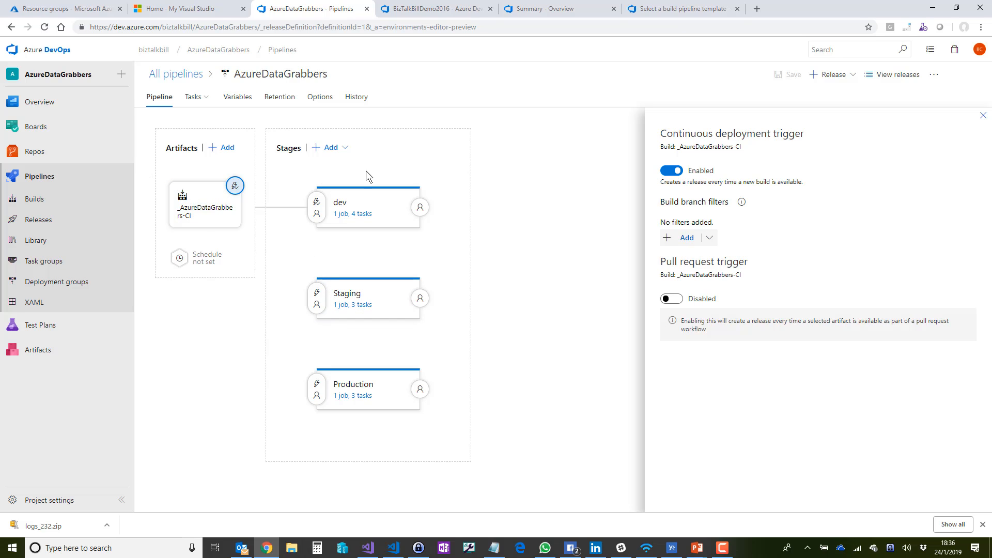
Try out the artifact filters, schedule and pre-deployment approvals in the dev stage's pre-deployment conditions, switching the filters and schedule back off.
click(317, 206)
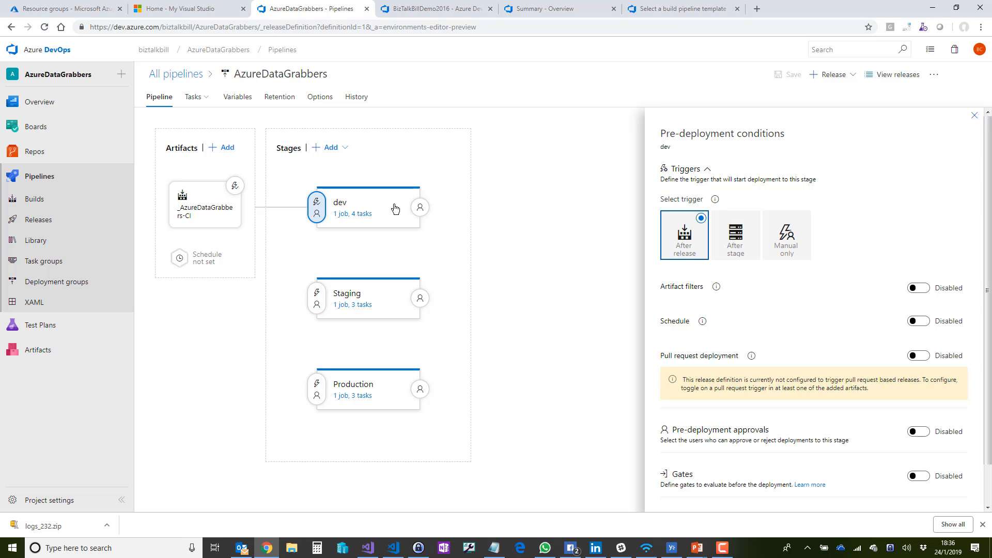
mouse_move(394, 209)
click(924, 290)
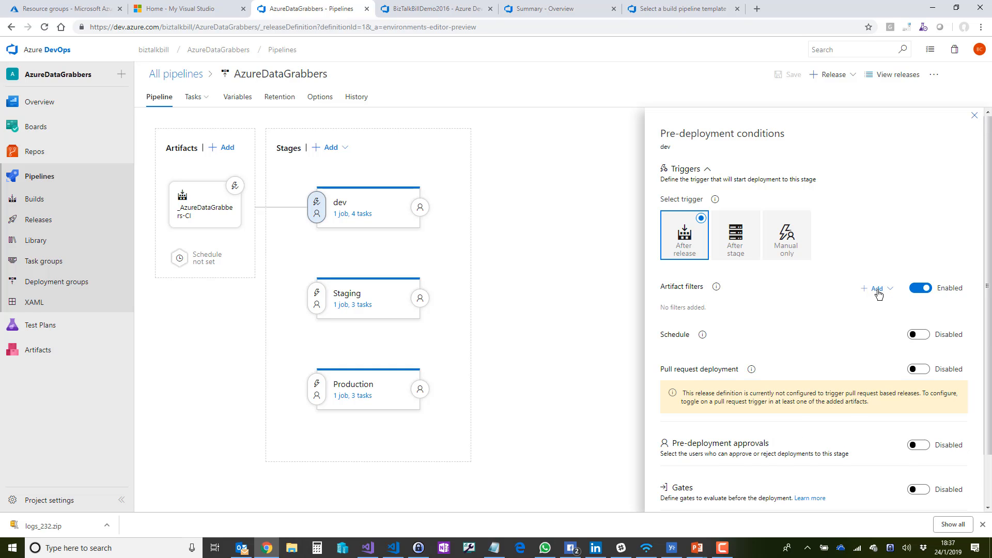
click(878, 291)
click(921, 288)
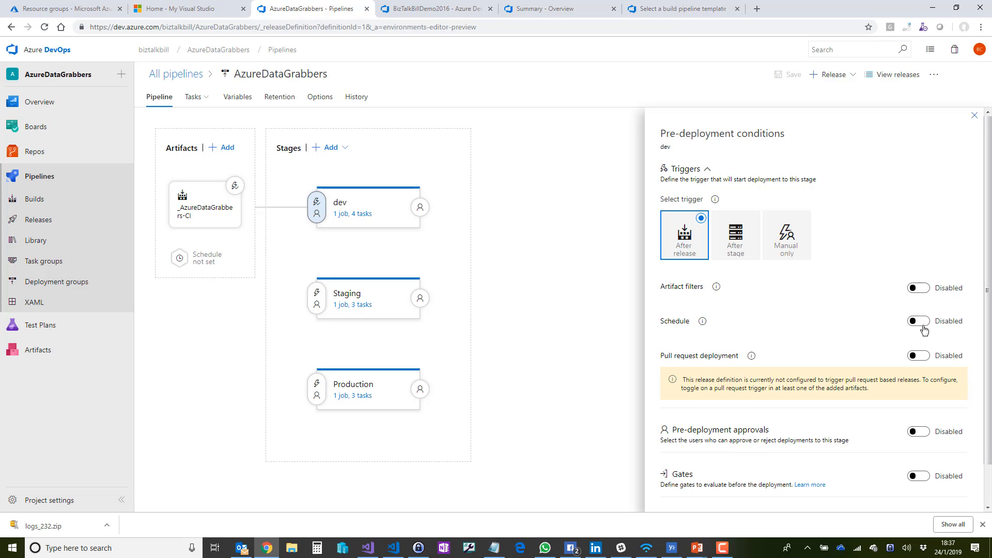
click(928, 323)
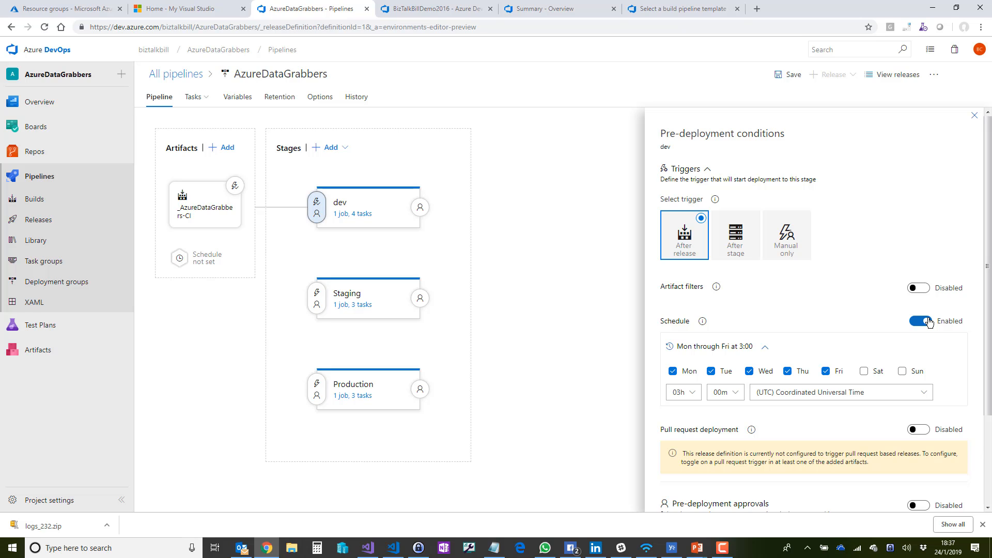
click(921, 322)
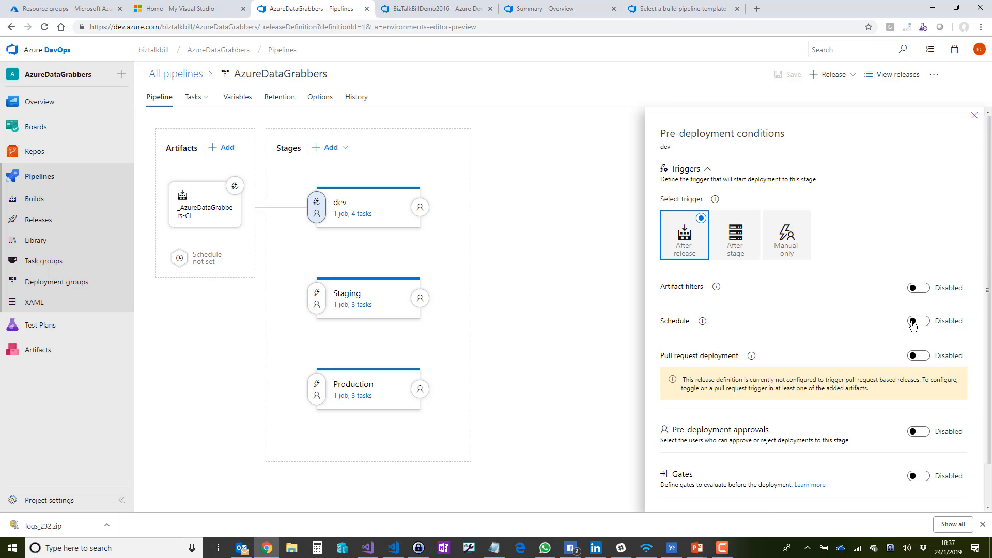
scroll(917, 402, down, 1)
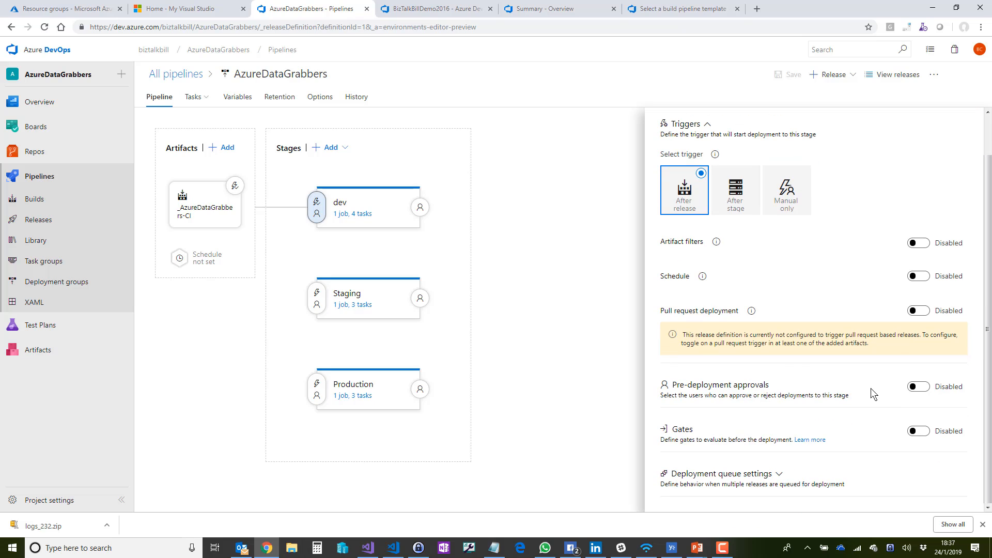
click(916, 388)
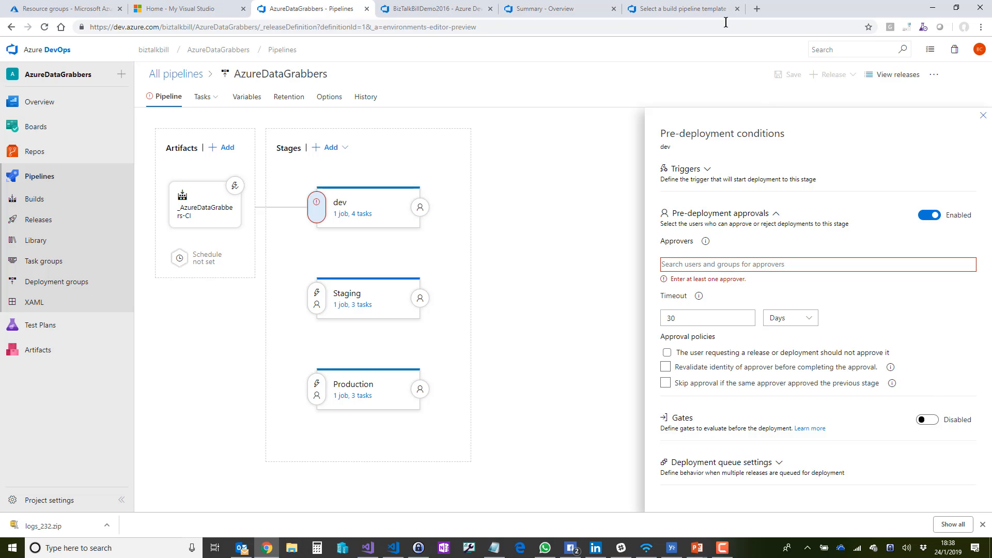
View the dev stage's tasks with the first Azure Deployment task's settings, and open the release pipeline's variables.
click(345, 215)
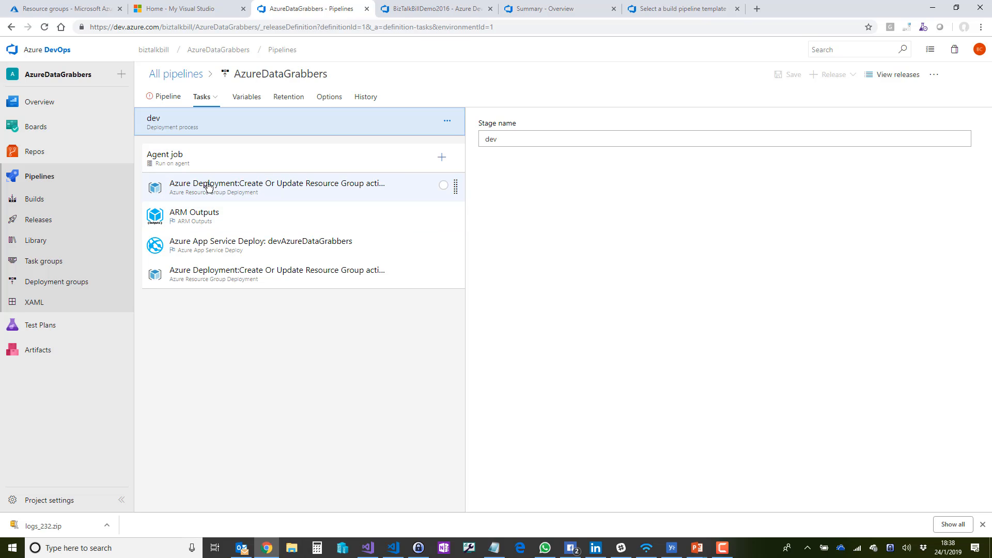
click(207, 187)
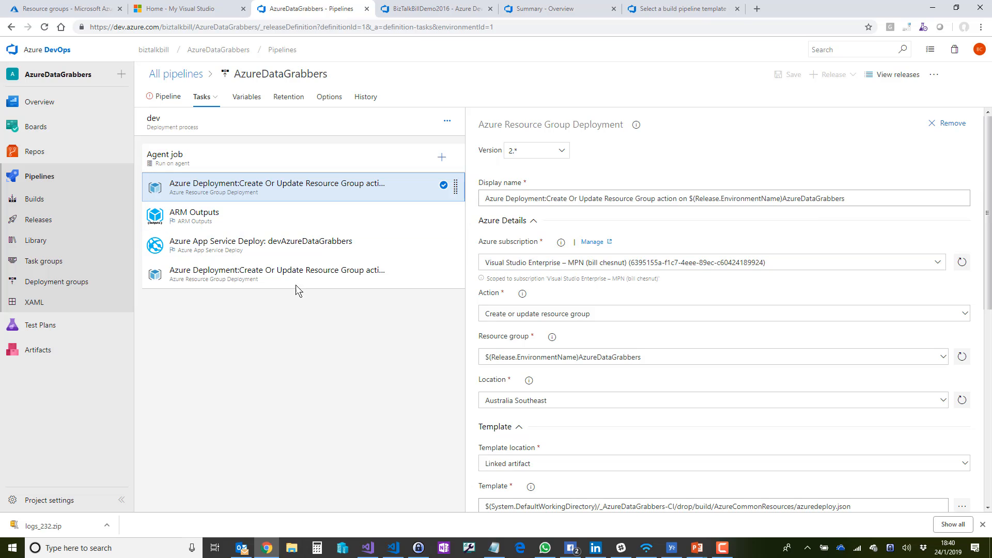
click(245, 101)
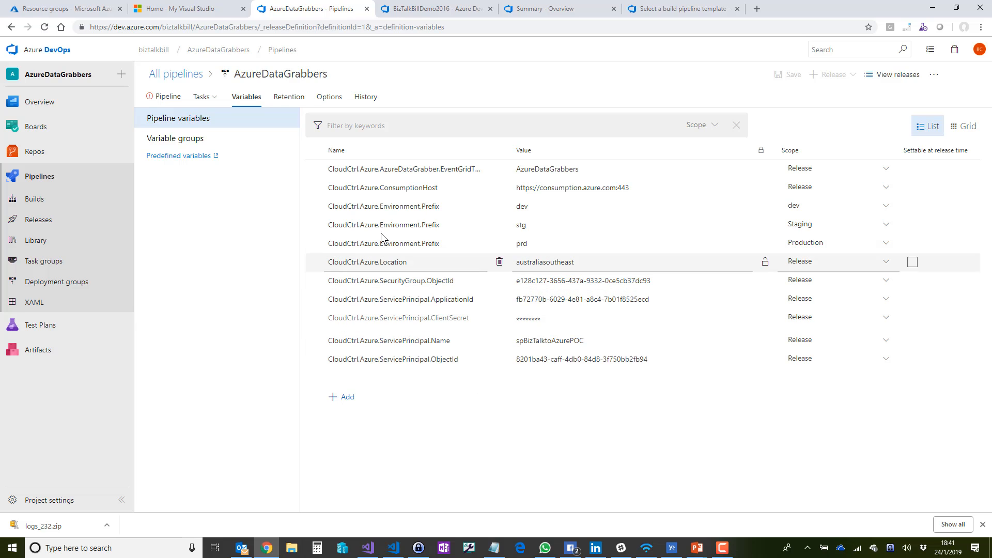
View the release pipeline's retention settings and its General and Integrations options.
click(290, 100)
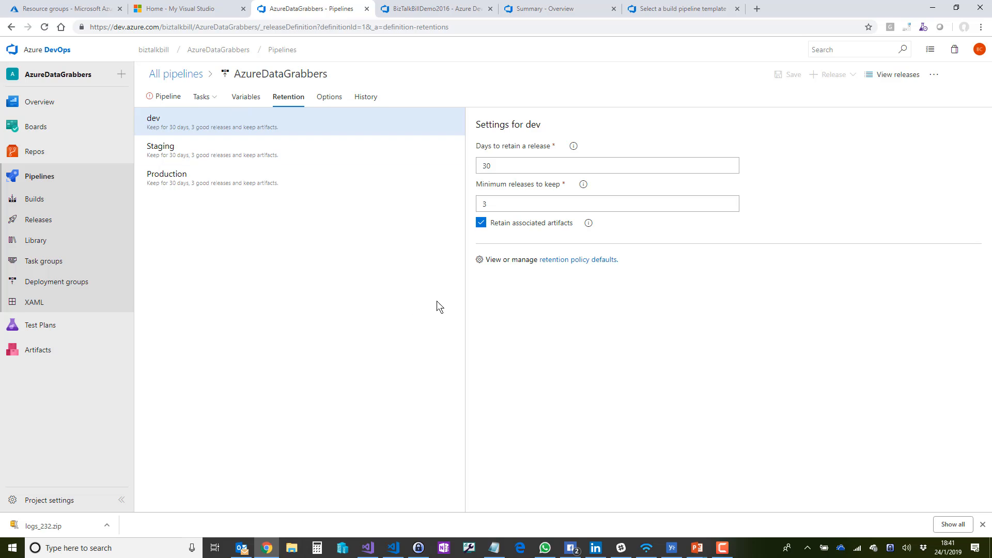
click(329, 103)
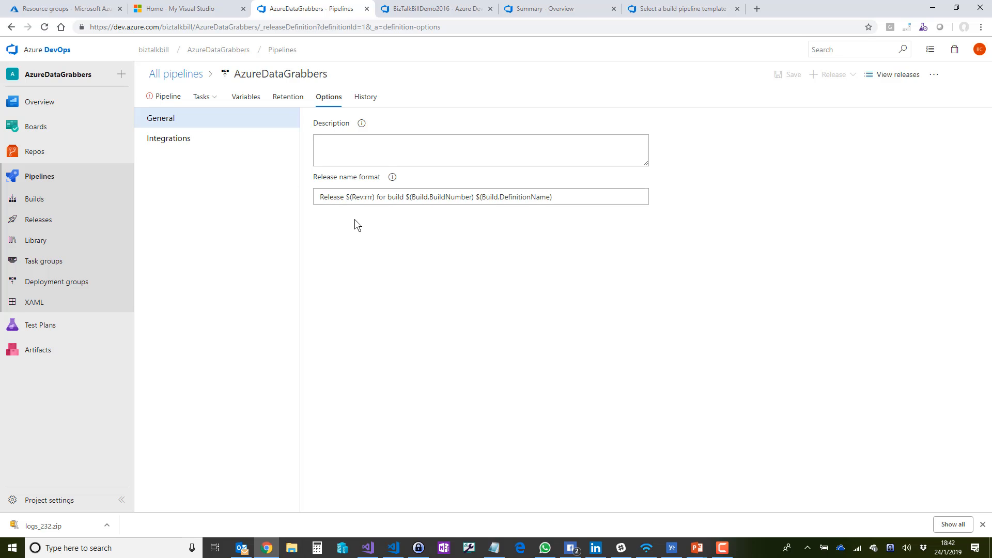
click(166, 140)
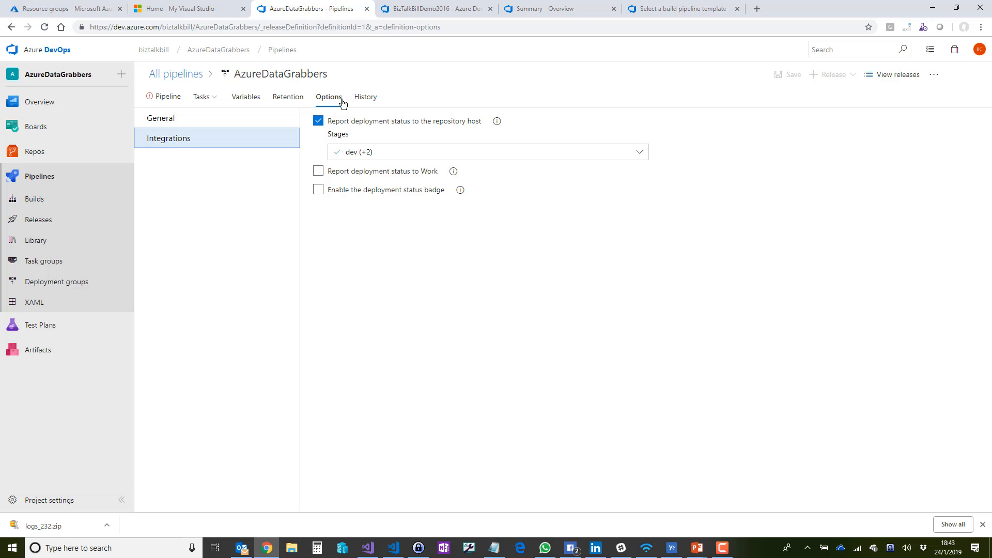
In the dev stage's pre-deployment conditions, disable the approvals, enable gates, and view the deployment queue settings.
click(168, 97)
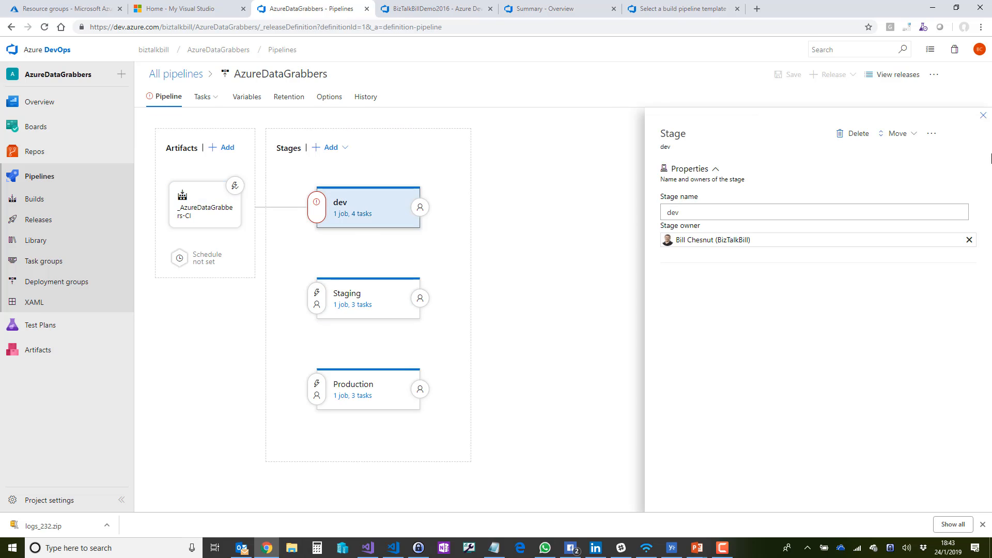
click(984, 116)
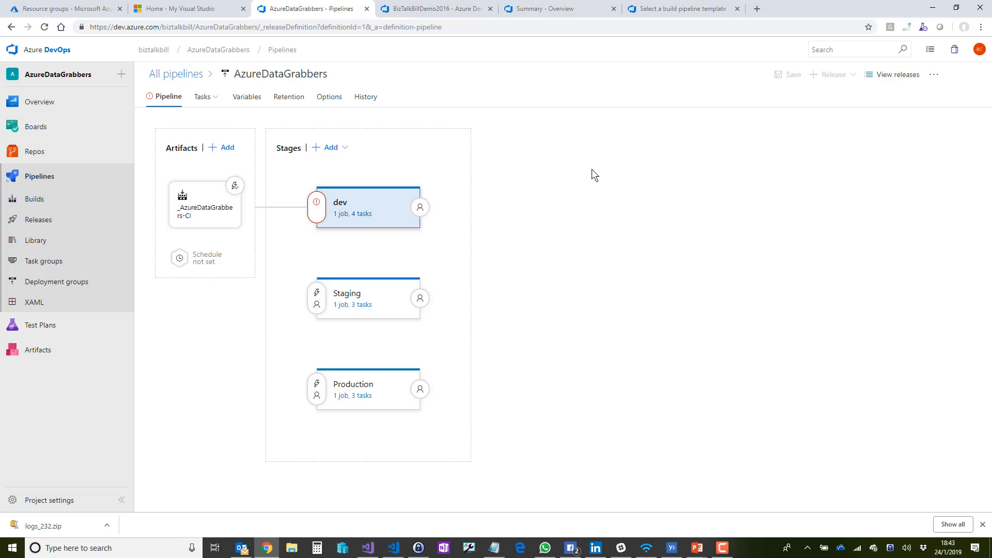
click(317, 207)
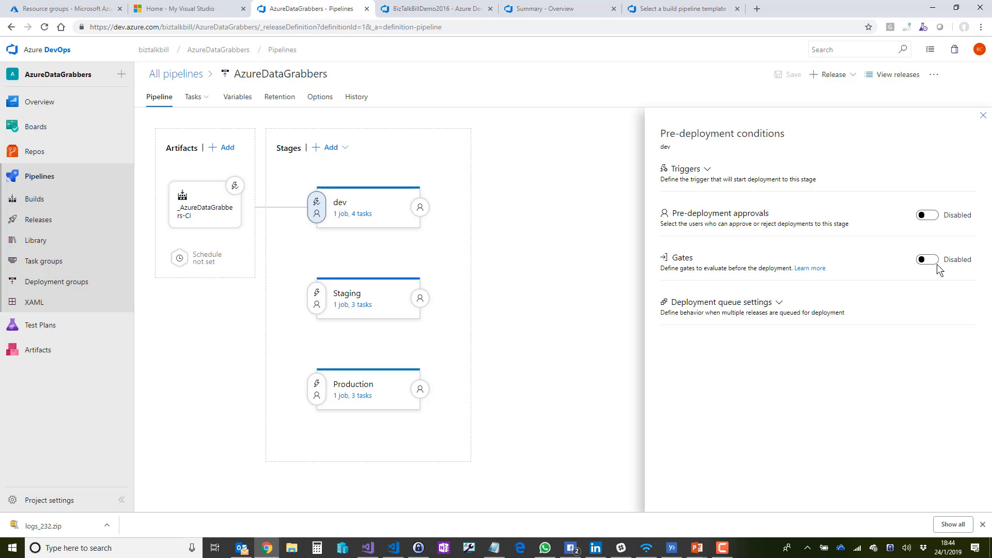
click(936, 262)
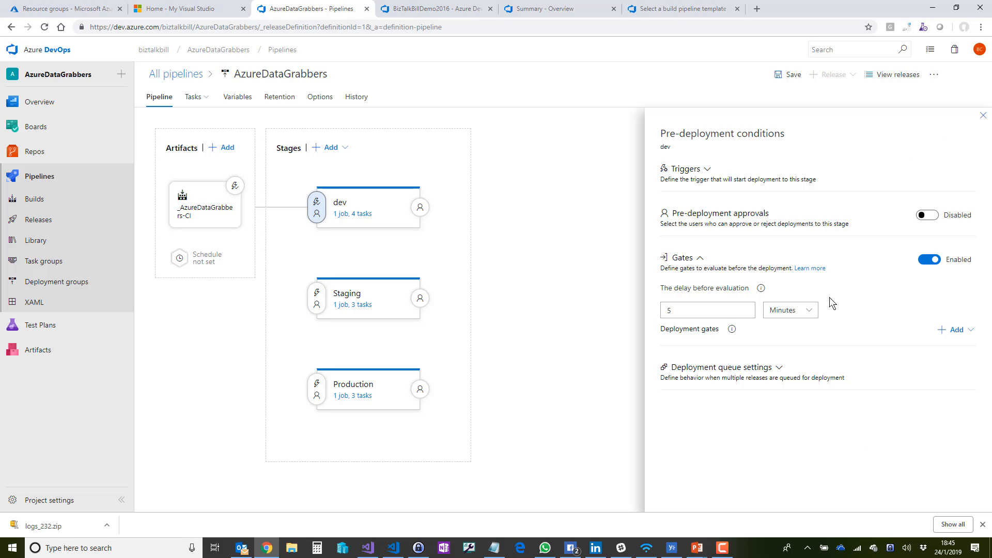
click(780, 369)
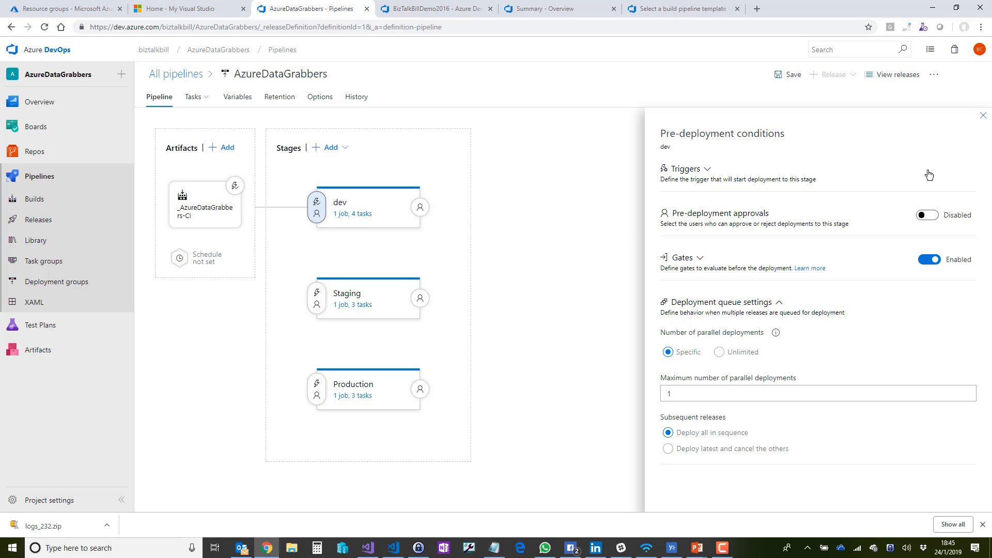
click(984, 116)
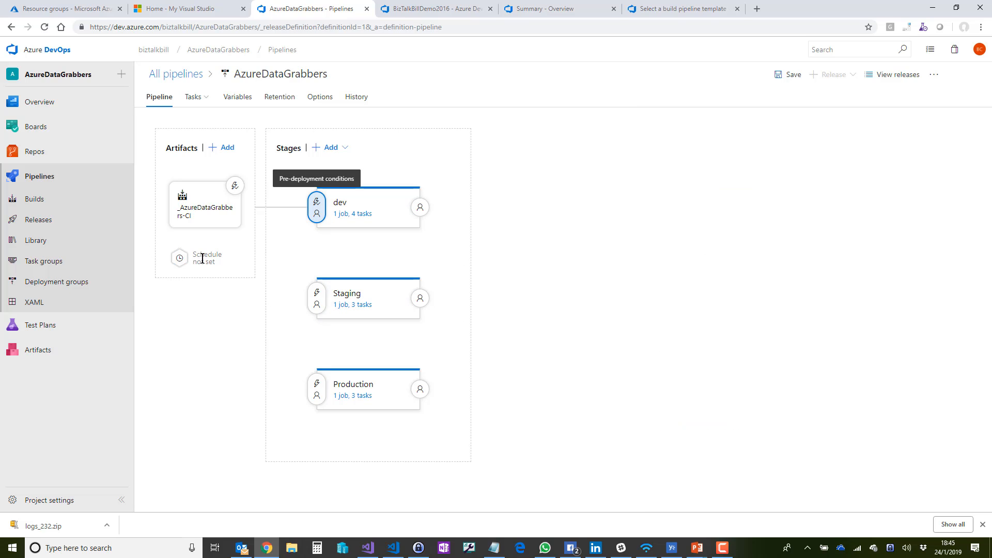
Switch the scheduled release trigger on and off again, and view the dev stage's post-deployment conditions.
click(179, 259)
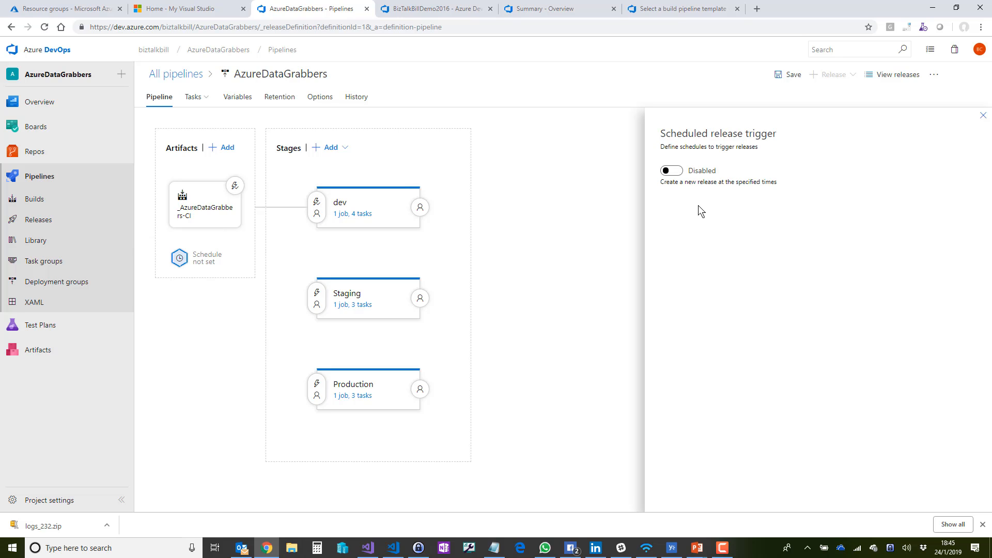
click(672, 171)
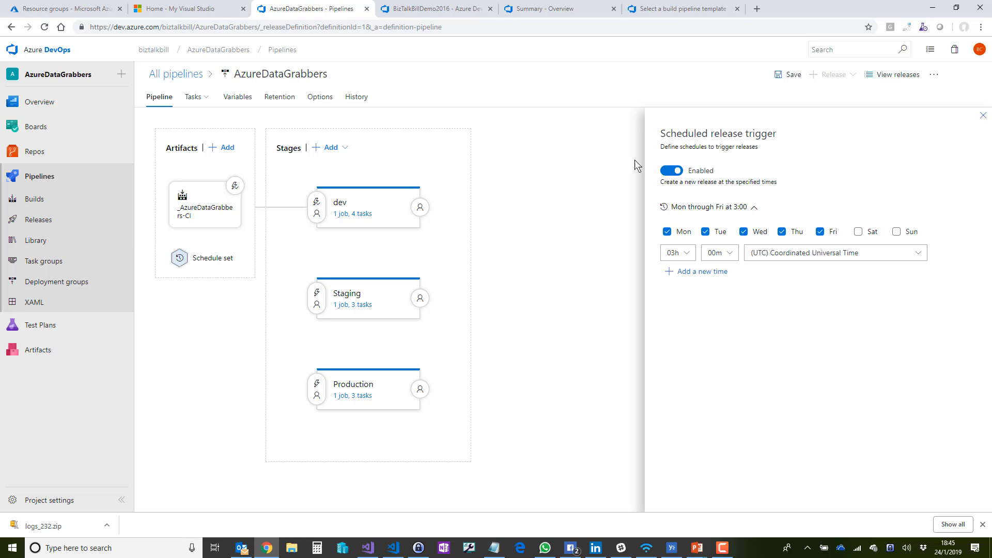
click(669, 171)
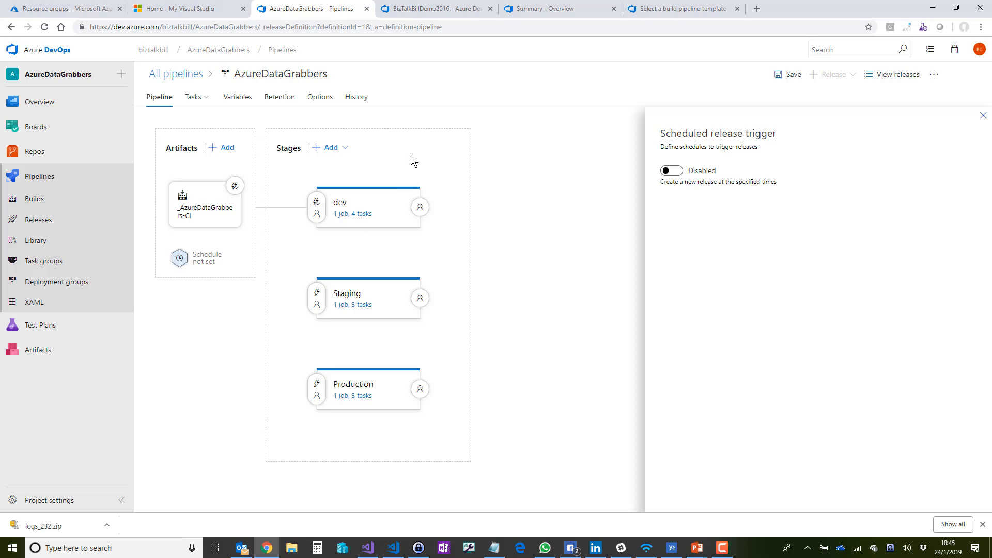
mouse_move(352, 244)
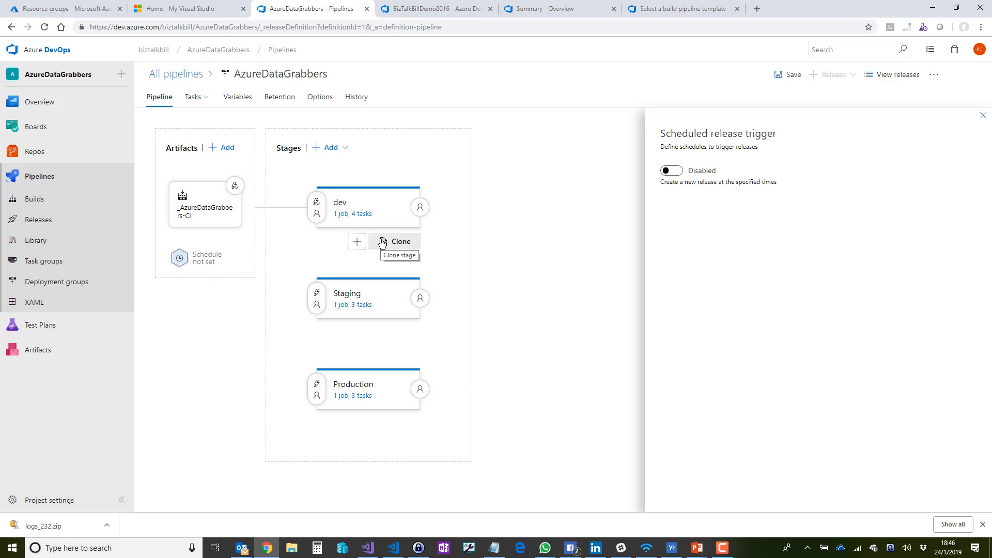
click(420, 208)
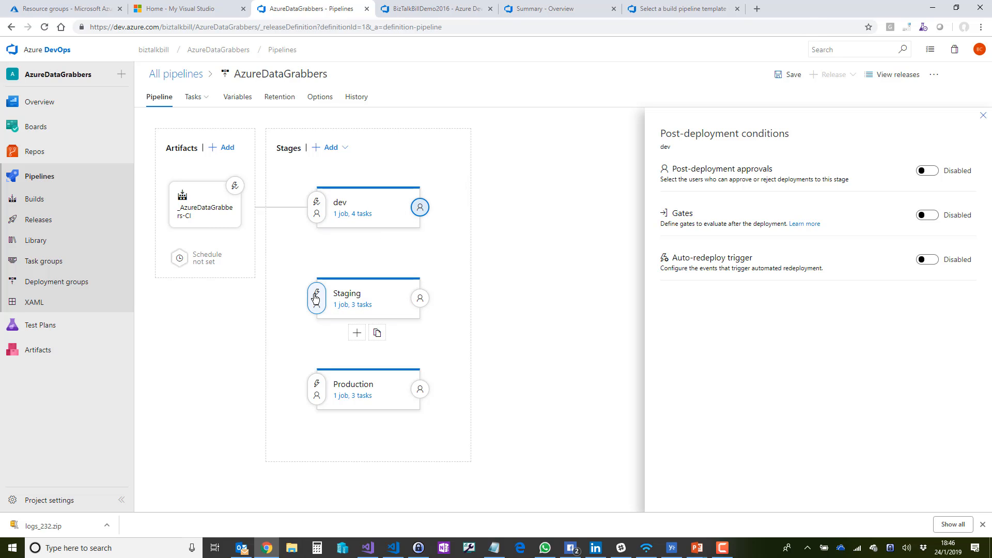
Set the Staging stage's pre-deployment trigger to After stage and select dev as the preceding stage.
click(315, 298)
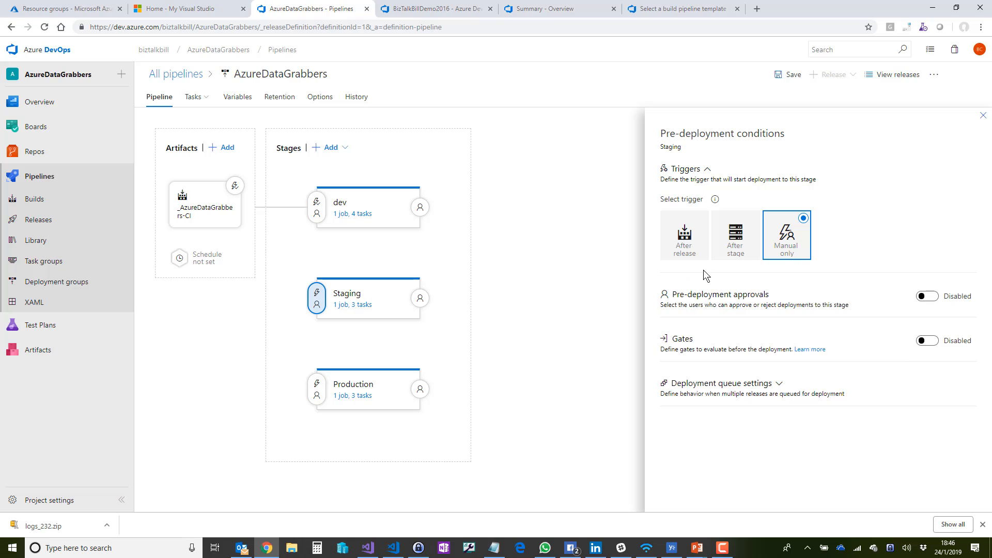
click(736, 236)
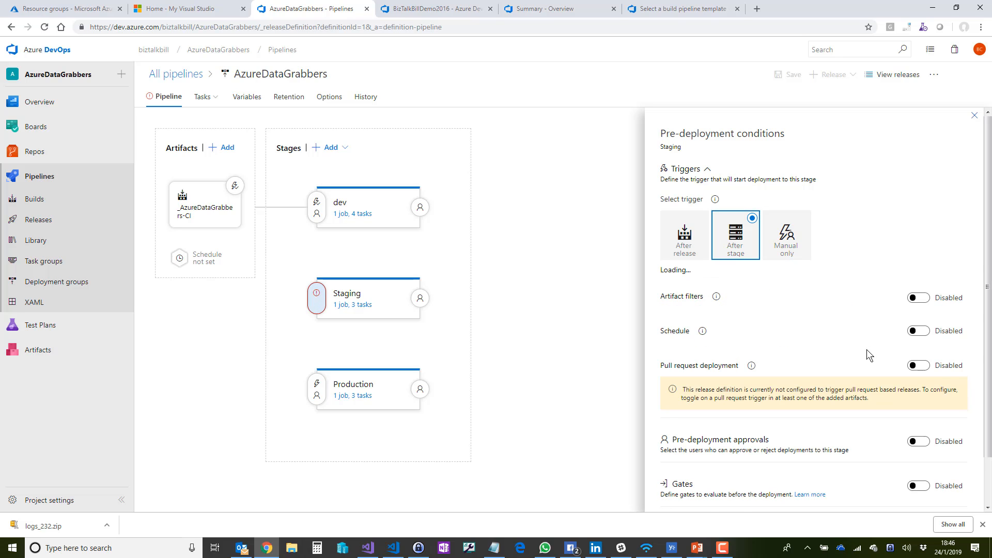
click(934, 295)
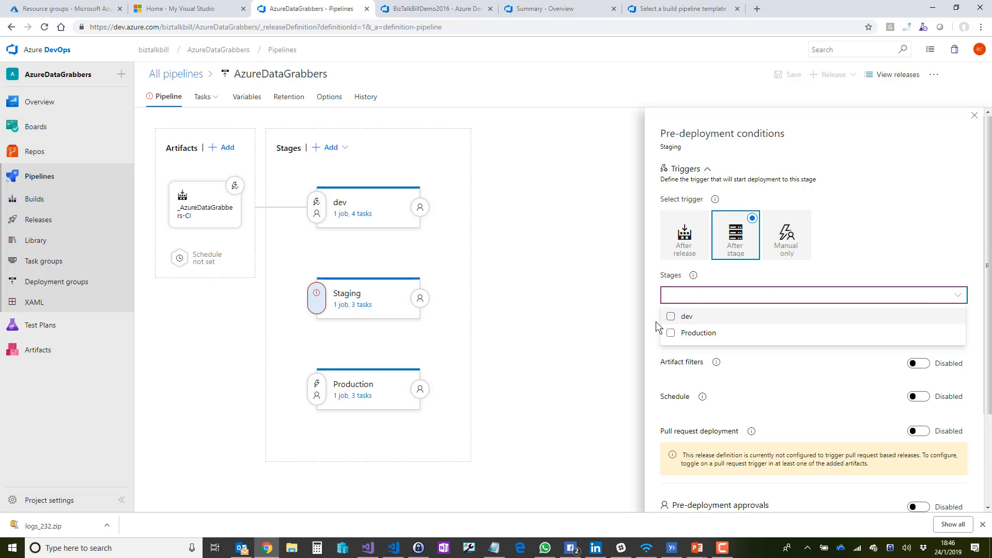
click(671, 316)
click(593, 305)
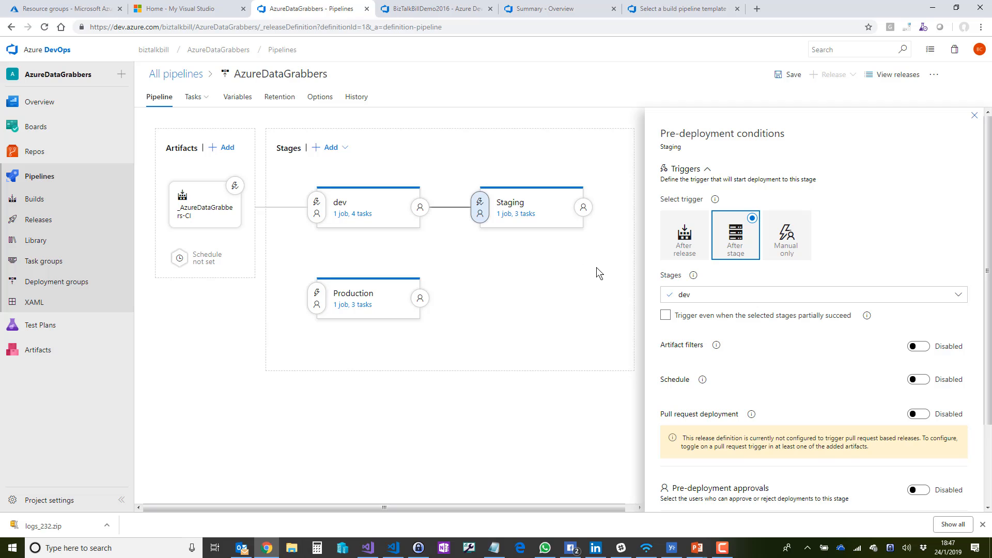
Switch back to the PowerPoint slide show and display the Demo slide.
click(698, 548)
click(740, 511)
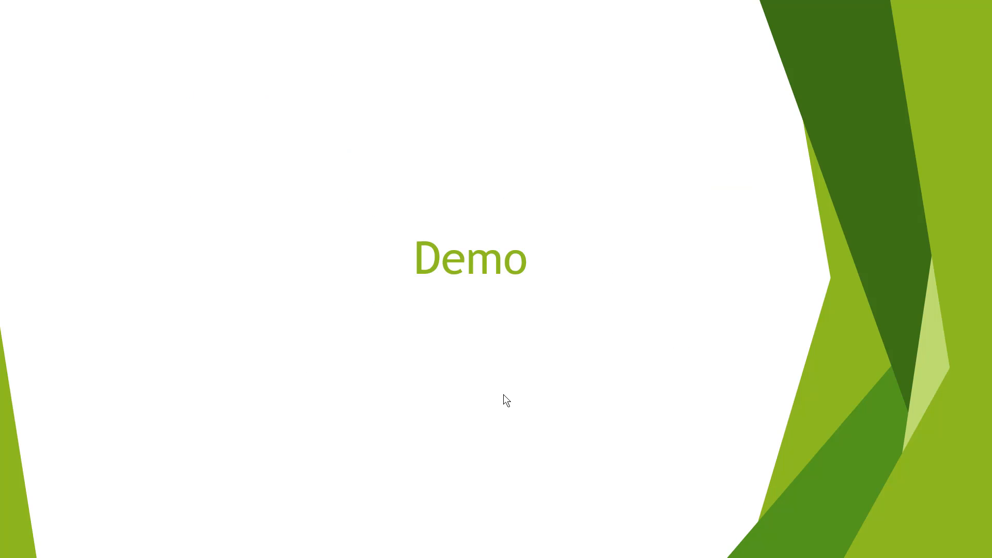
Show the Azure DevOps Pipeline Library slide, switch to Azure DevOps, and open the AzureDataGrabbers Library without keeping the unsaved release changes.
click(502, 394)
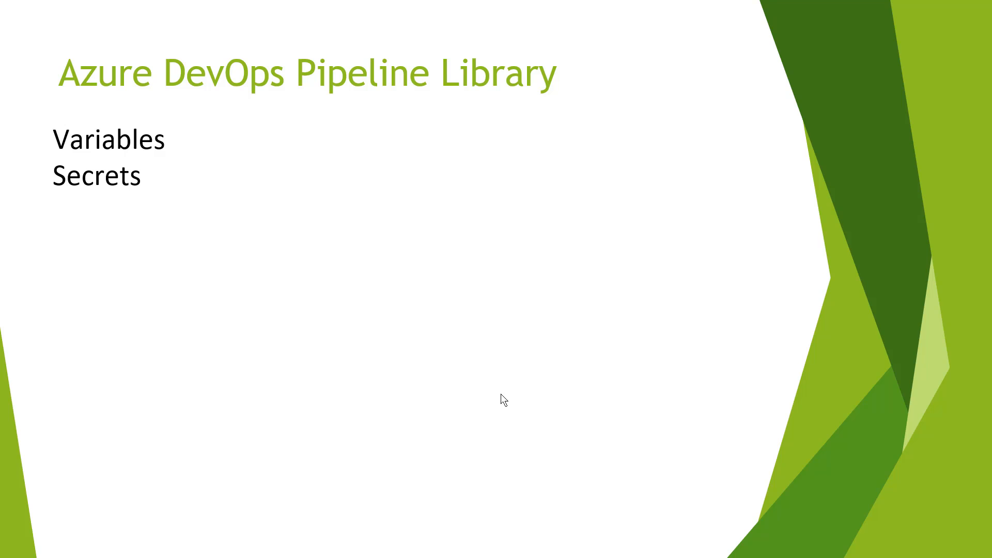
click(610, 332)
key(alt+Tab)
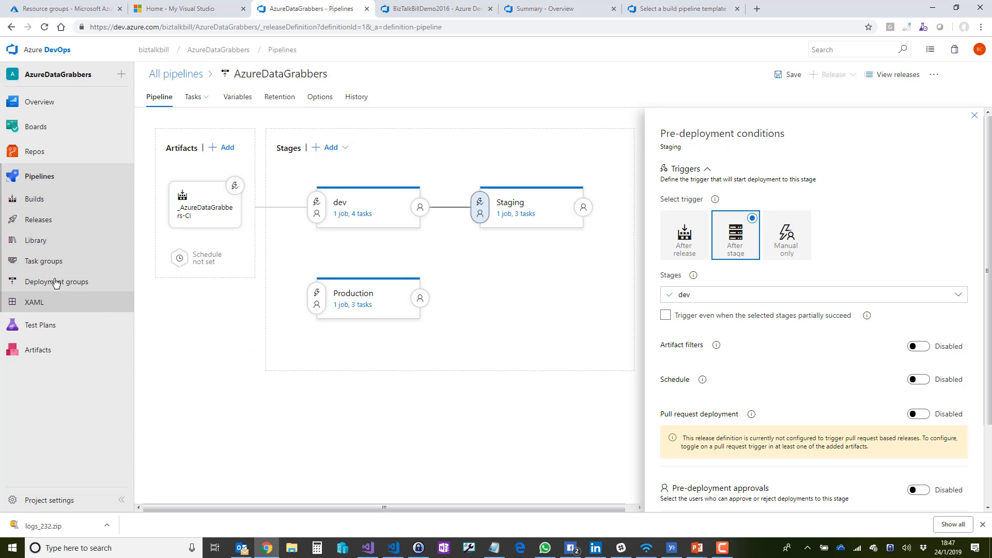
click(36, 242)
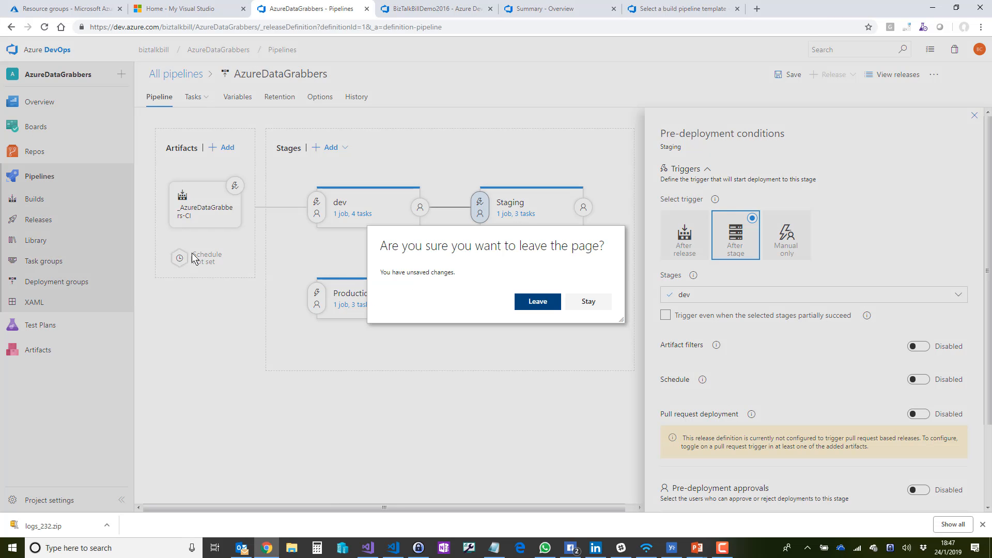
click(537, 305)
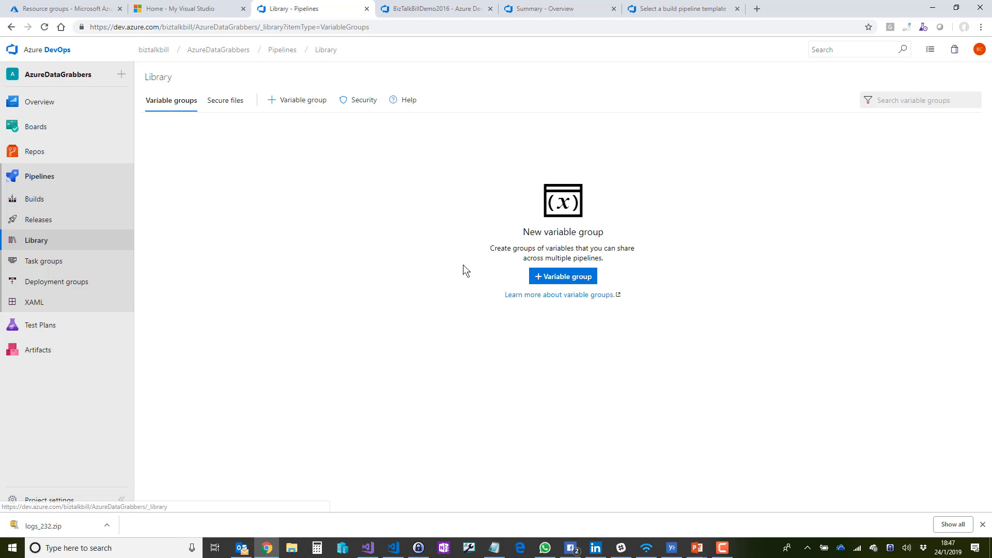
Start a new variable group, enable linking secrets from an Azure key vault, and choose the Visual Studio Enterprise – MPN service connection.
click(556, 278)
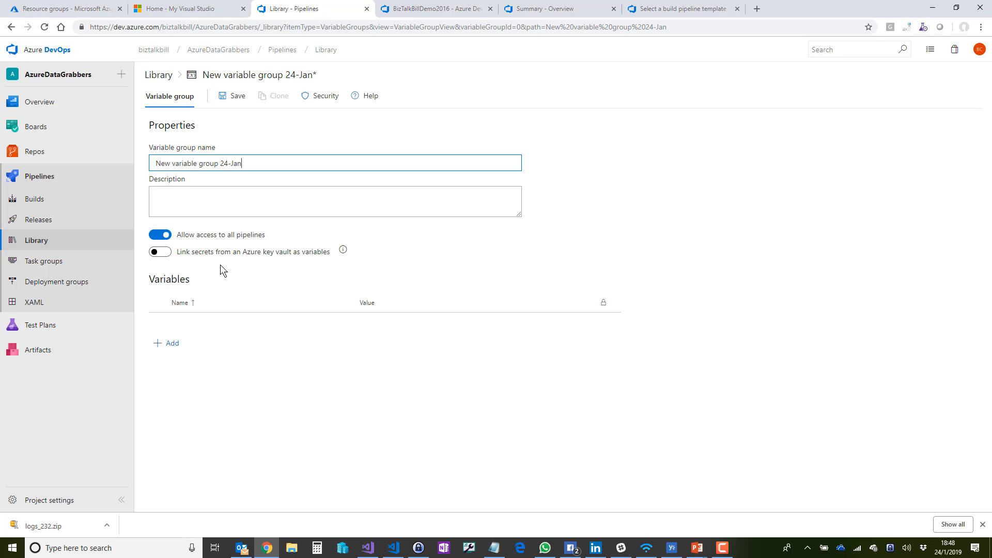
click(166, 254)
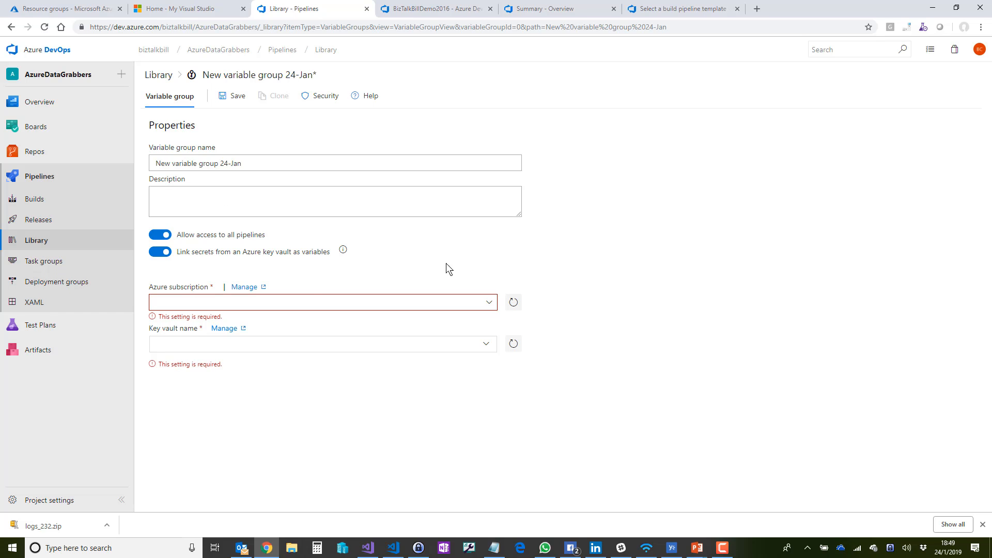
click(155, 236)
click(164, 237)
click(369, 303)
click(488, 304)
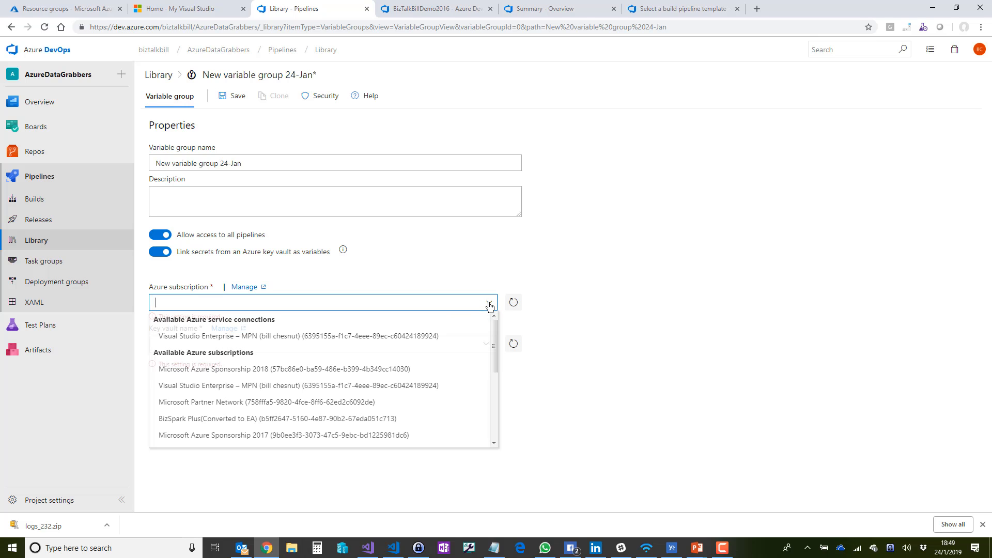
click(232, 343)
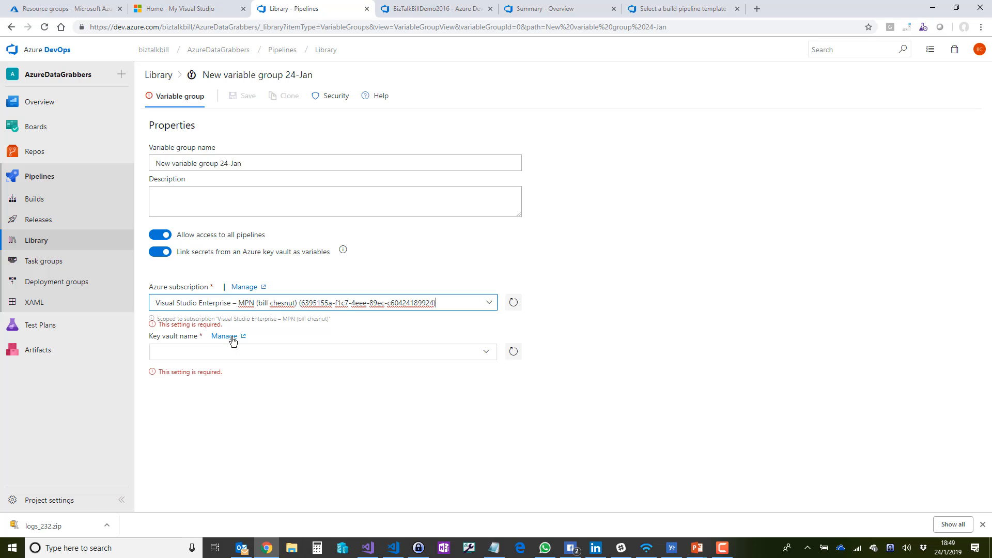
click(485, 350)
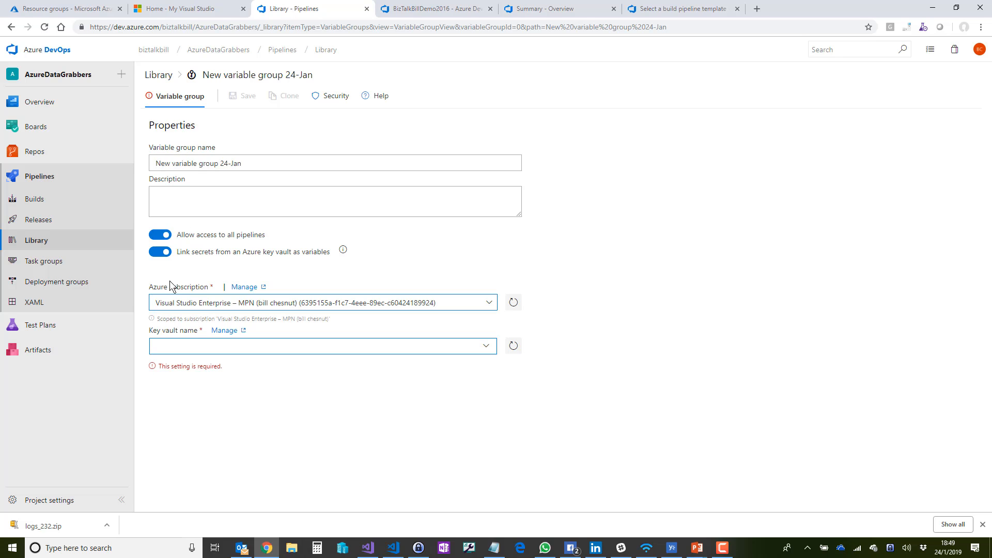
Unlink the Azure key vault from the new variable group and return to the Library without saving the group.
click(161, 253)
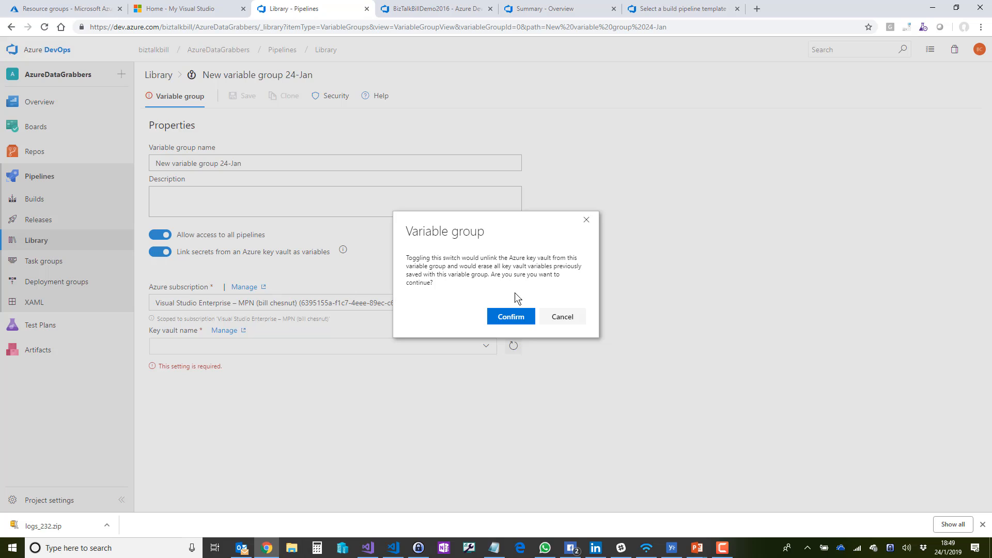
click(502, 316)
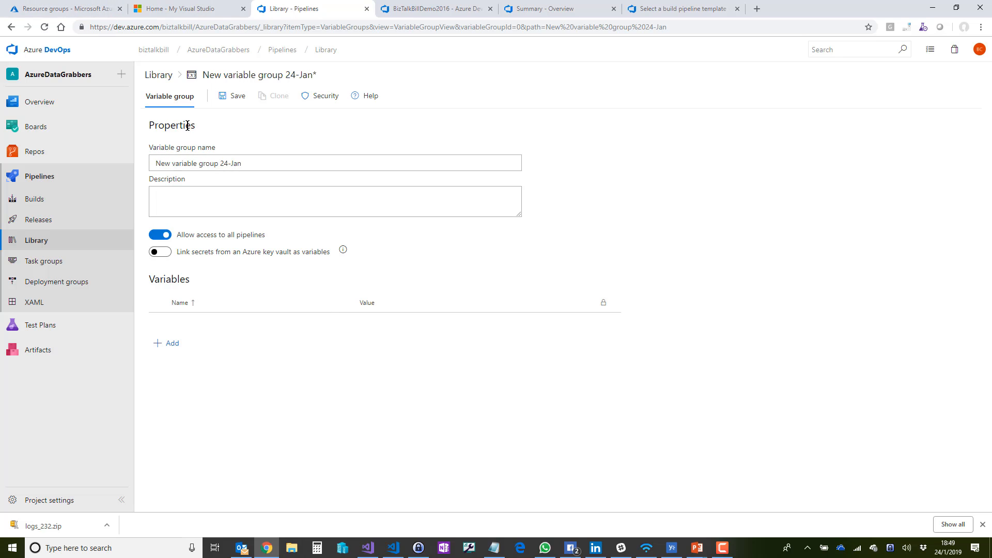
click(160, 75)
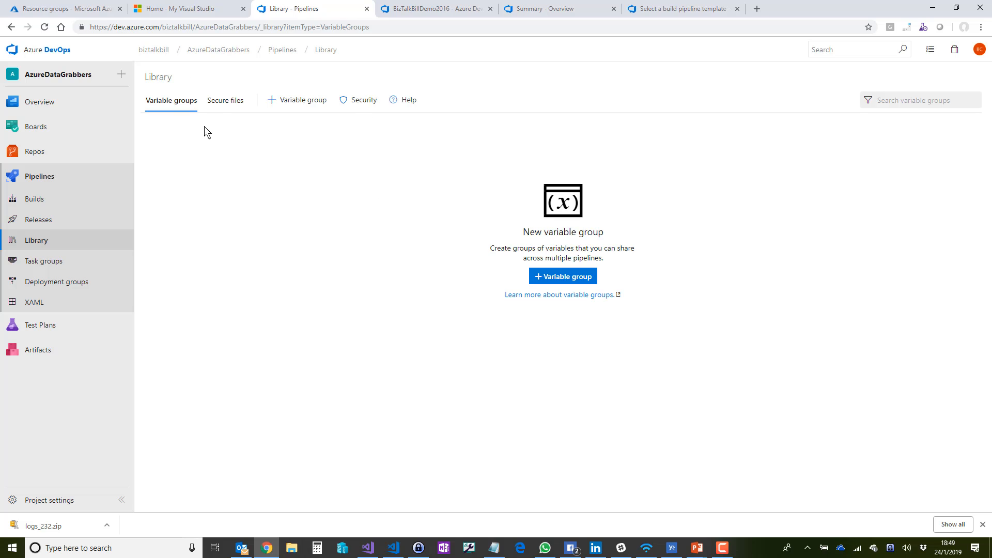
View the Library's secure files and its file upload dialog, and cancel without uploading anything.
click(216, 103)
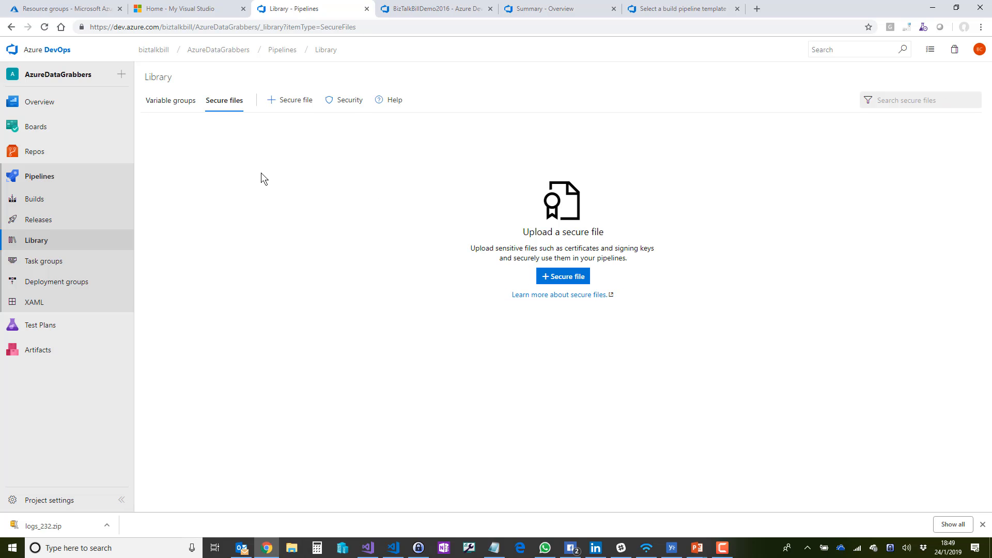
click(553, 278)
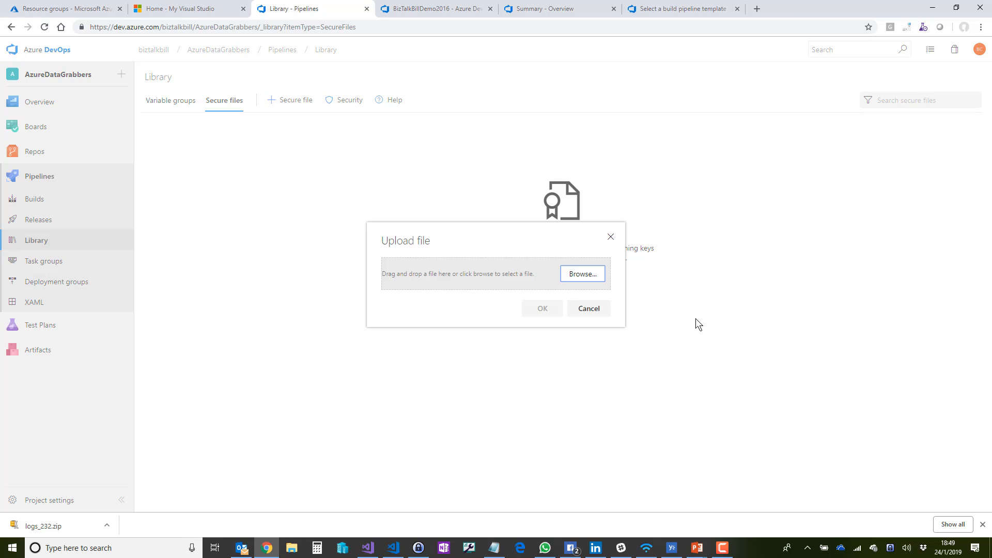
click(589, 310)
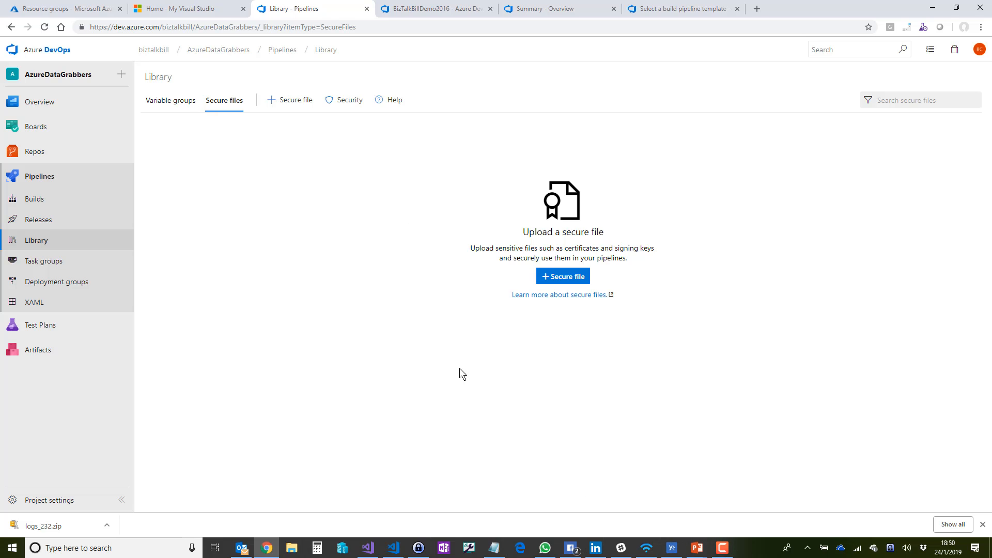
Switch to the PowerPoint slide show and display the Azure DevOps Pipeline Task Groups slide.
click(698, 549)
click(710, 498)
click(491, 322)
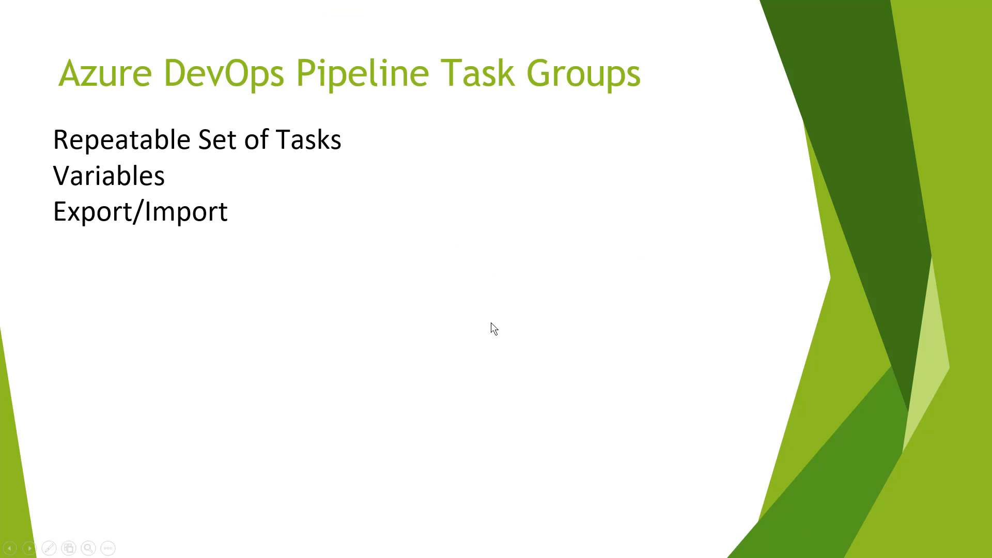
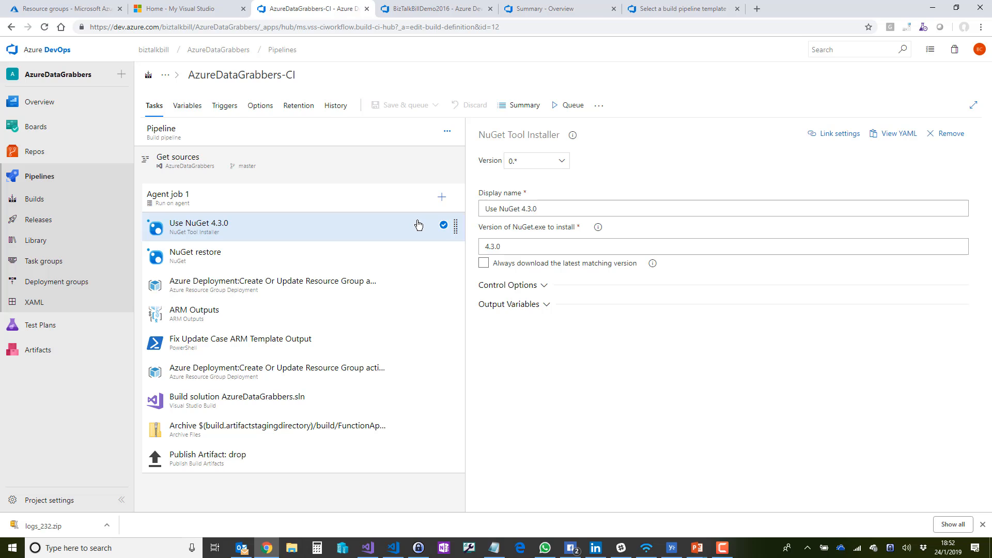
View the Create task group option on the Use NuGet 4.3.0 task, and switch to the browser page showing BizTalkBillDemo2016.
right_click(392, 226)
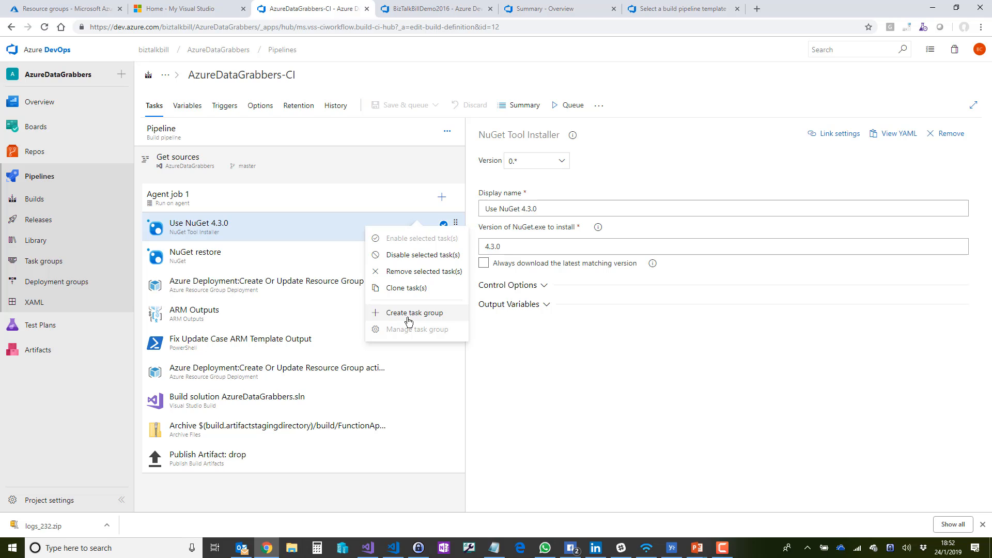
click(445, 15)
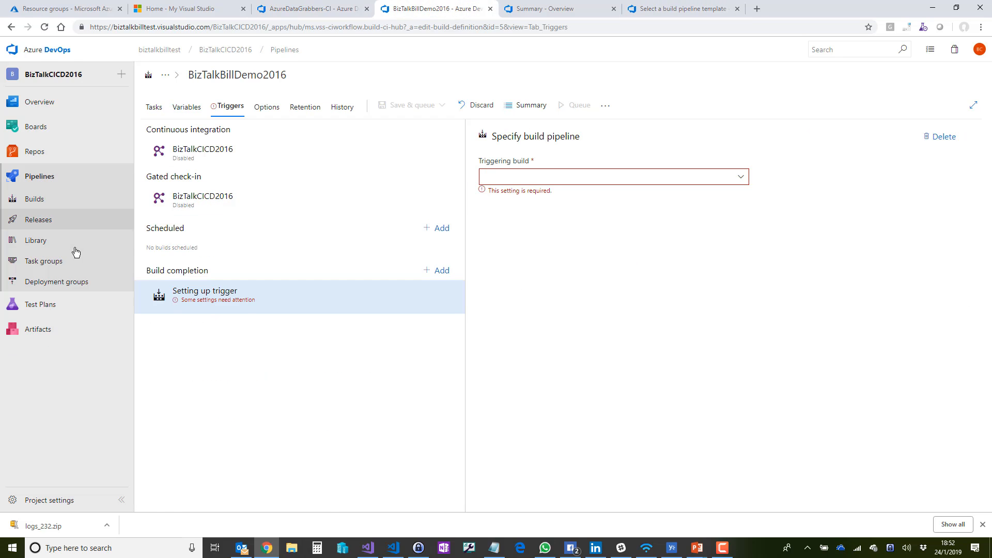
Discard the unsaved trigger changes, open the BizTalkBillDemo2016 build pipeline for editing, and view its BizTalkBuild2016 task group settings.
click(38, 200)
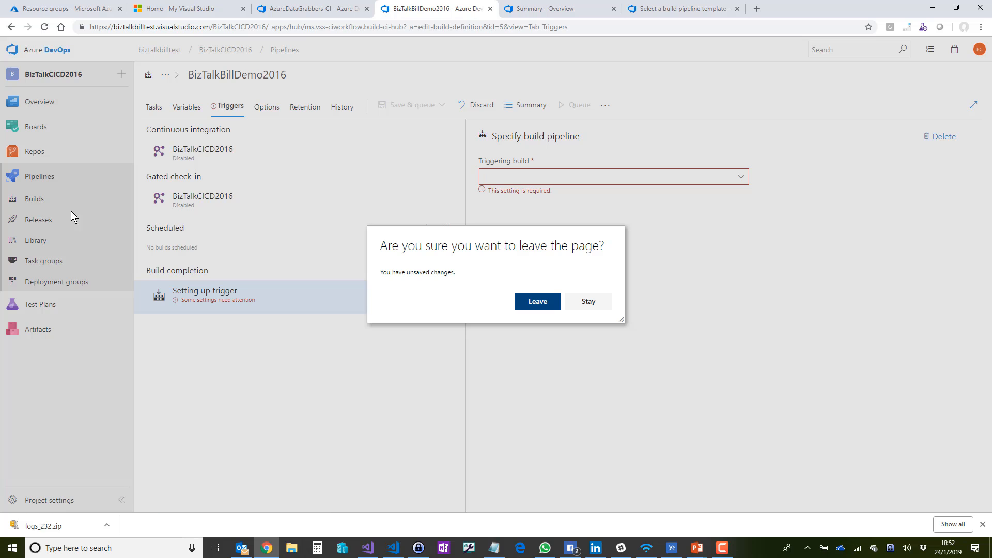
click(530, 302)
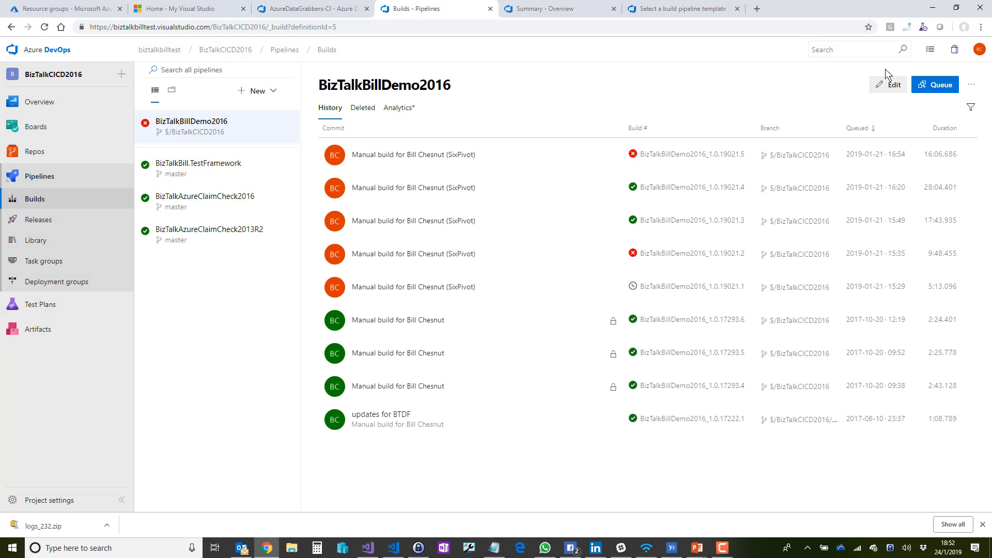
click(888, 81)
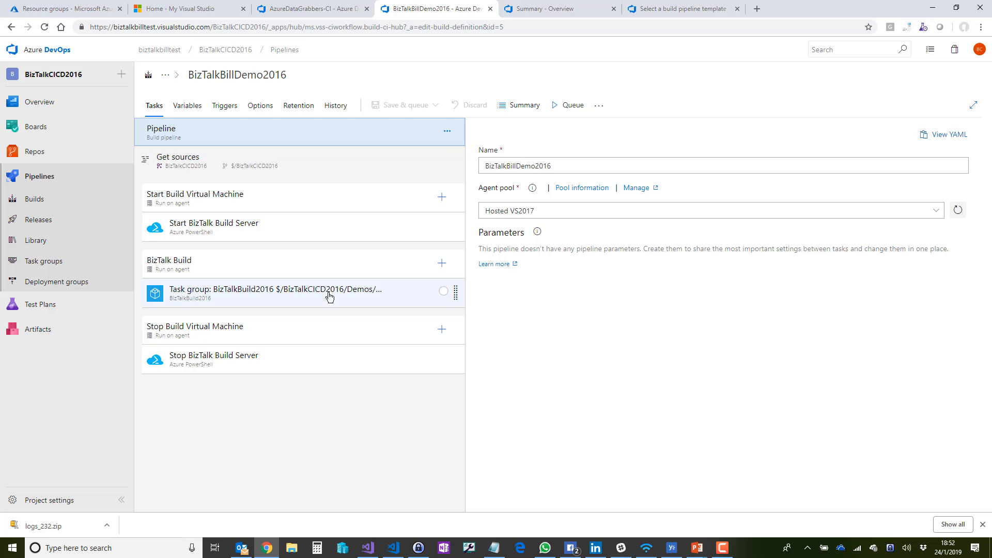
click(338, 308)
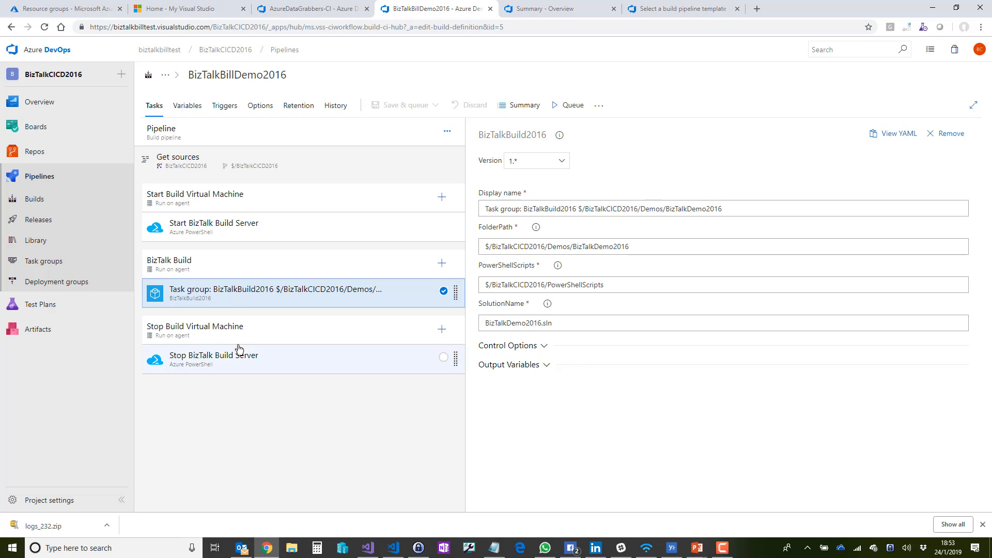
Open the BizTalkBuild2016 task group and examine the solution path and configuration of its Debug Build and Release Build tasks.
click(35, 262)
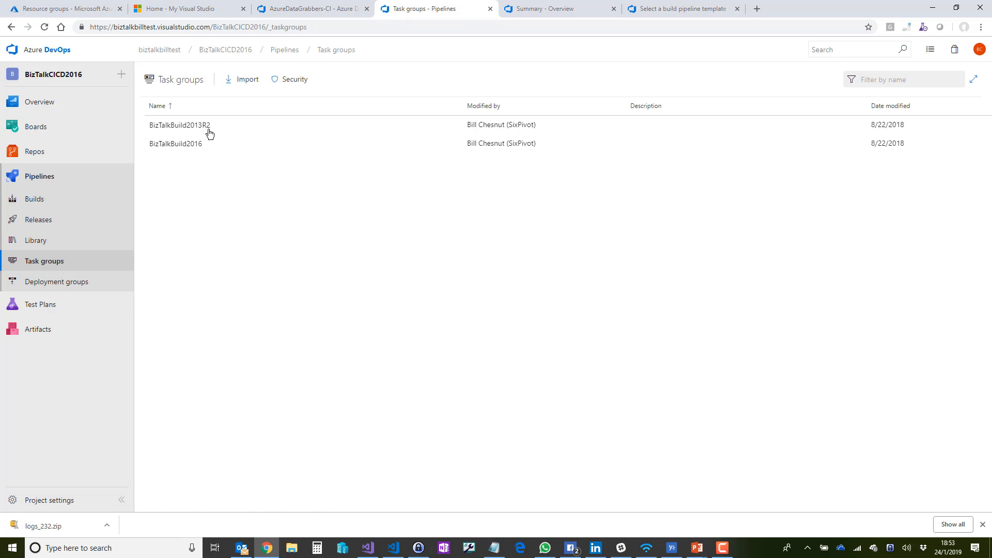
click(173, 144)
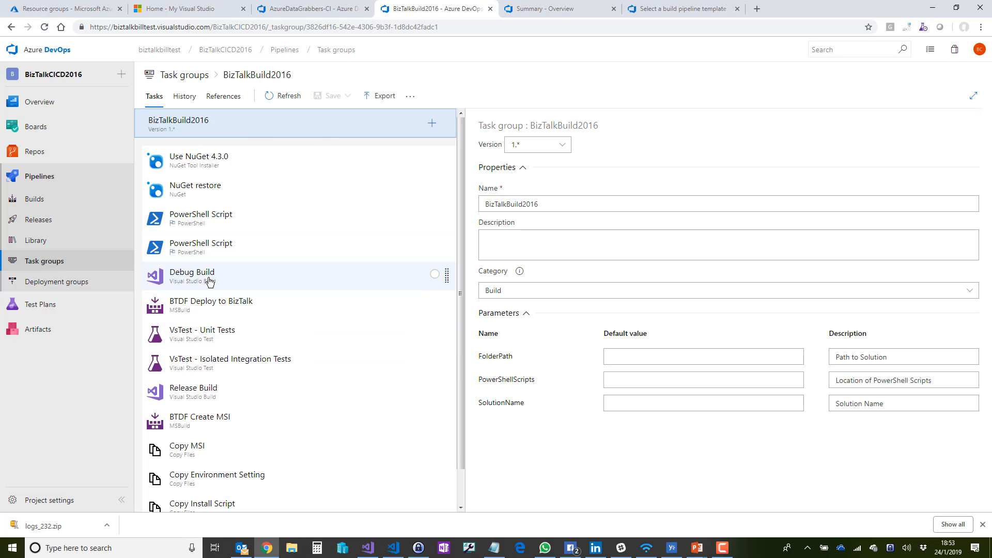
click(207, 280)
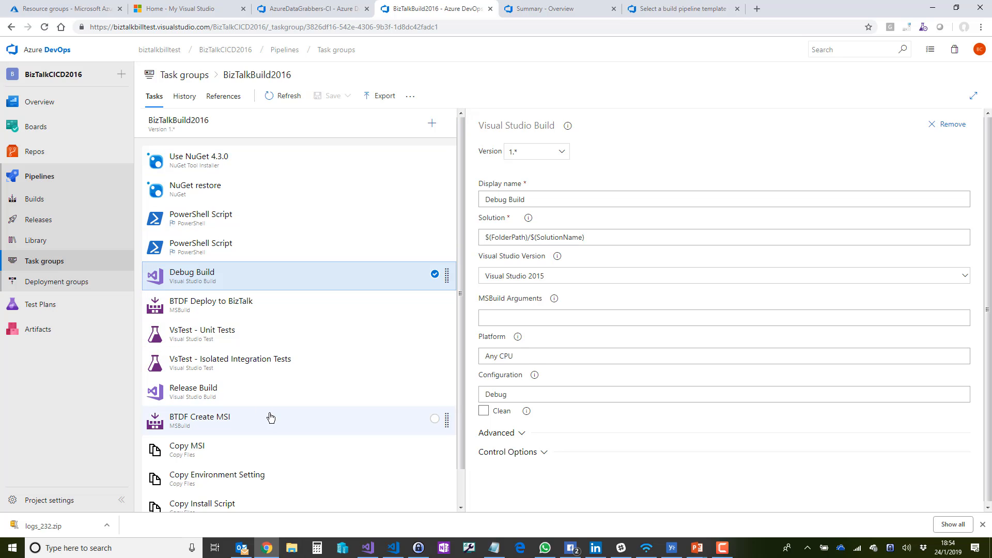
click(194, 394)
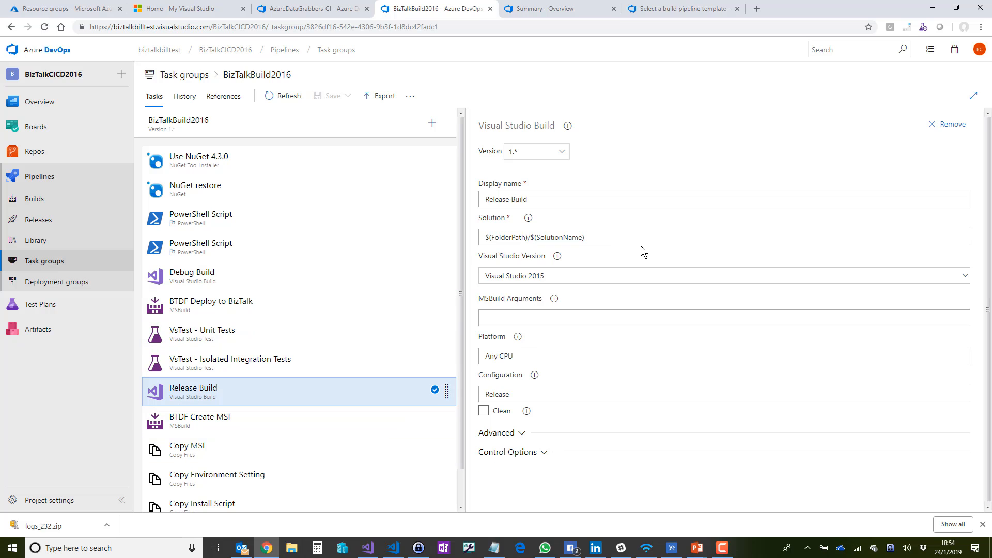
click(480, 237)
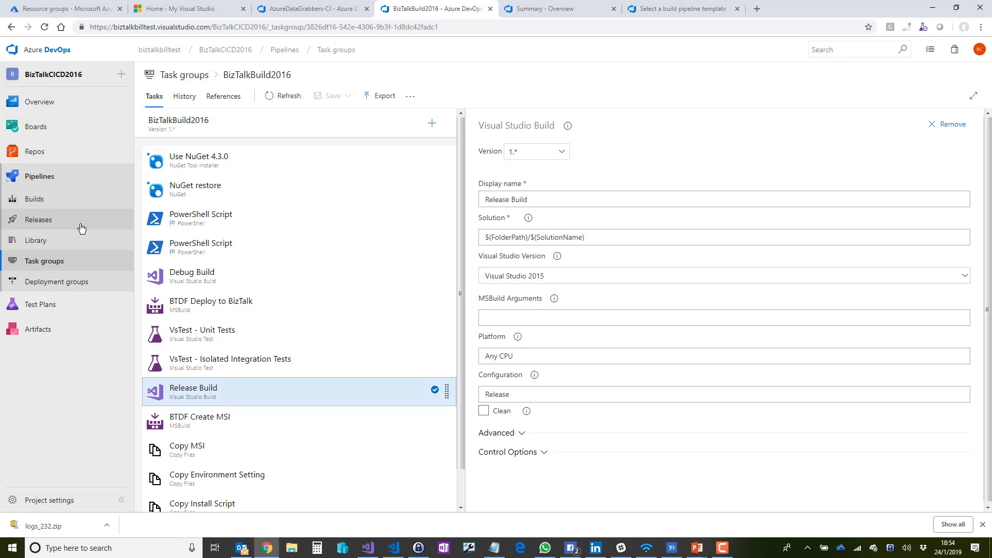
Return to editing the BizTalkBillDemo2016 build pipeline and review the parameters passed to its BizTalkBuild2016 task group.
click(28, 203)
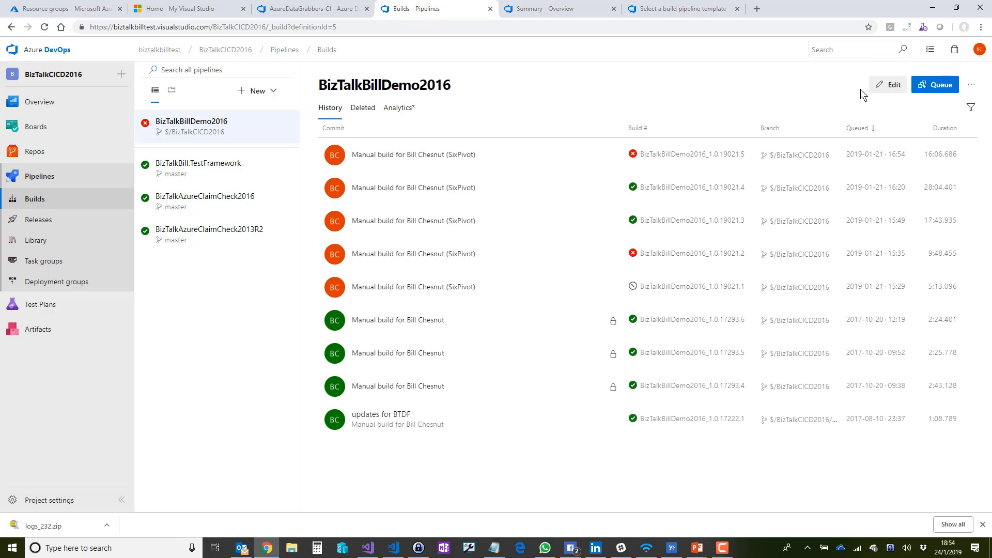
click(888, 87)
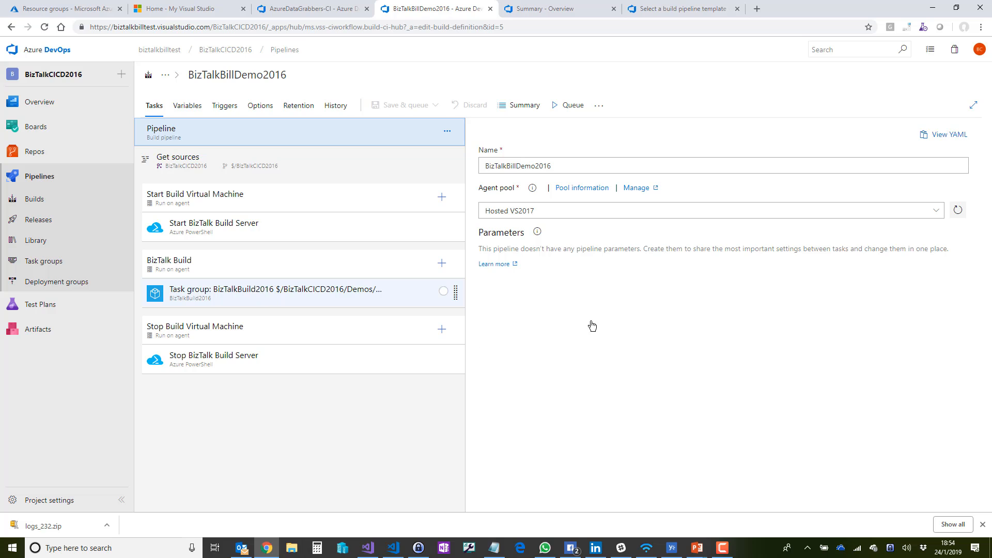
click(448, 292)
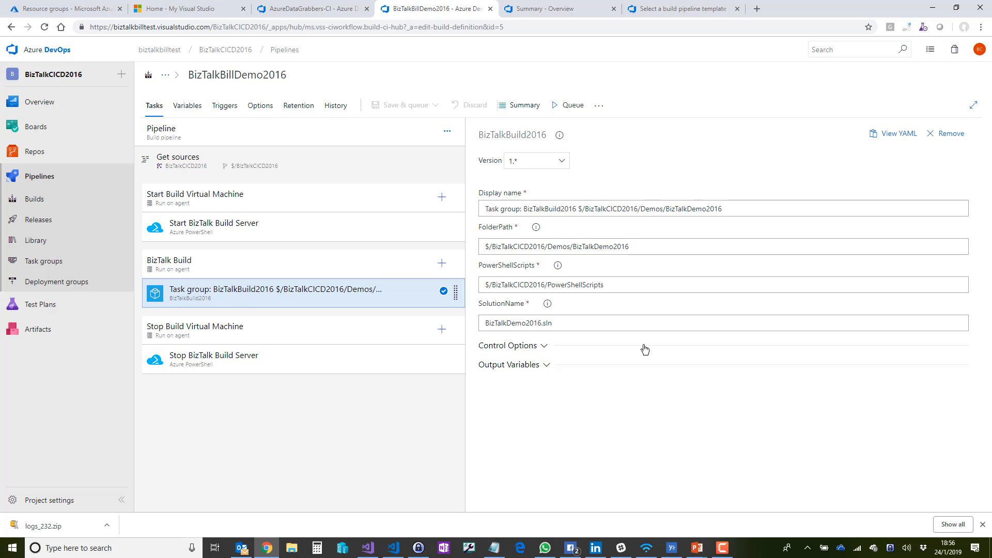
Reopen the BizTalkBuild2016 task group and view the settings of its Publish Artifact: drop task.
click(50, 265)
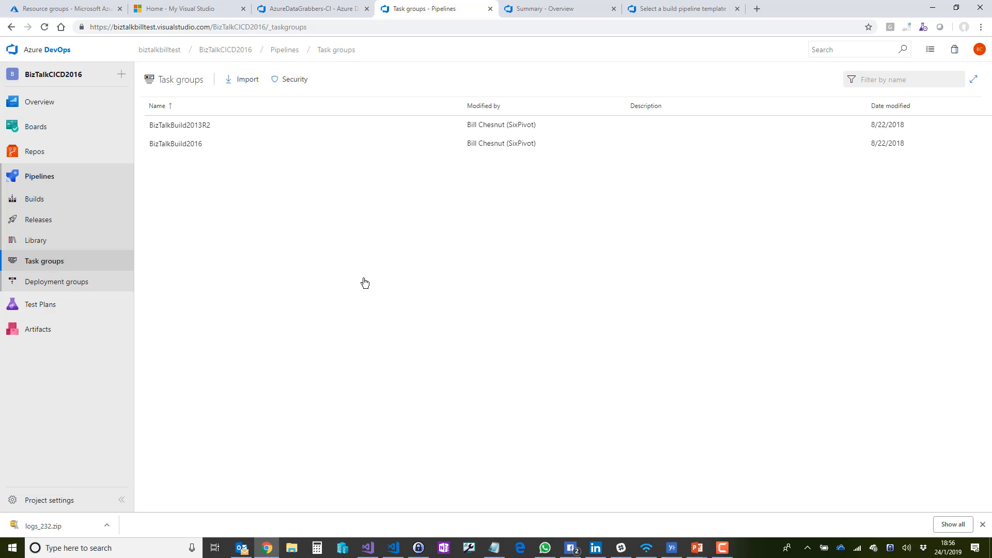
click(189, 150)
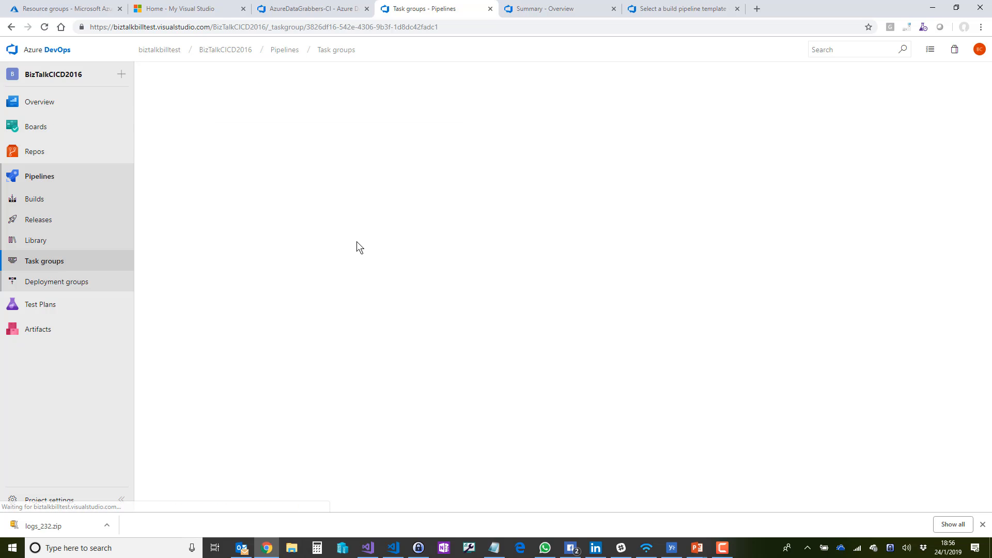
scroll(231, 430, down, 2)
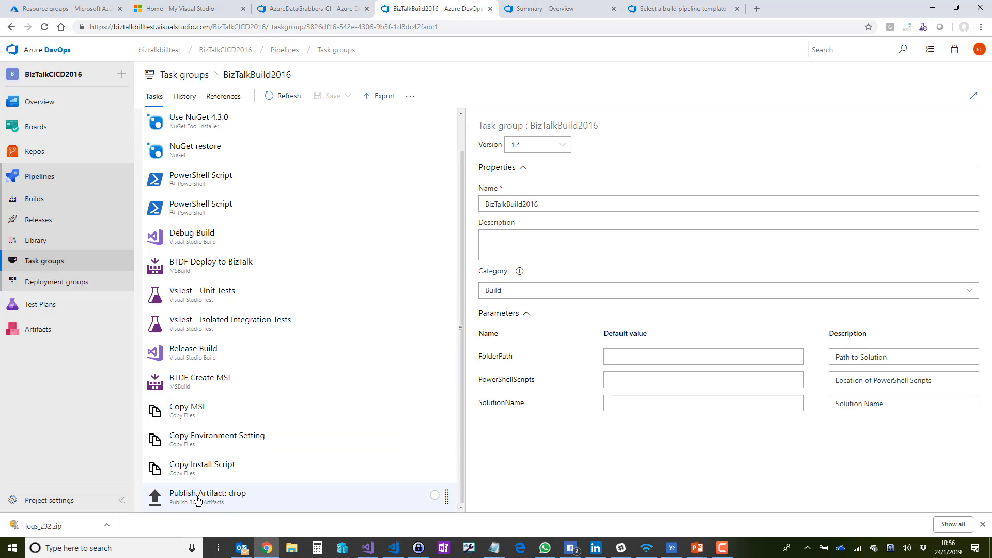
click(198, 499)
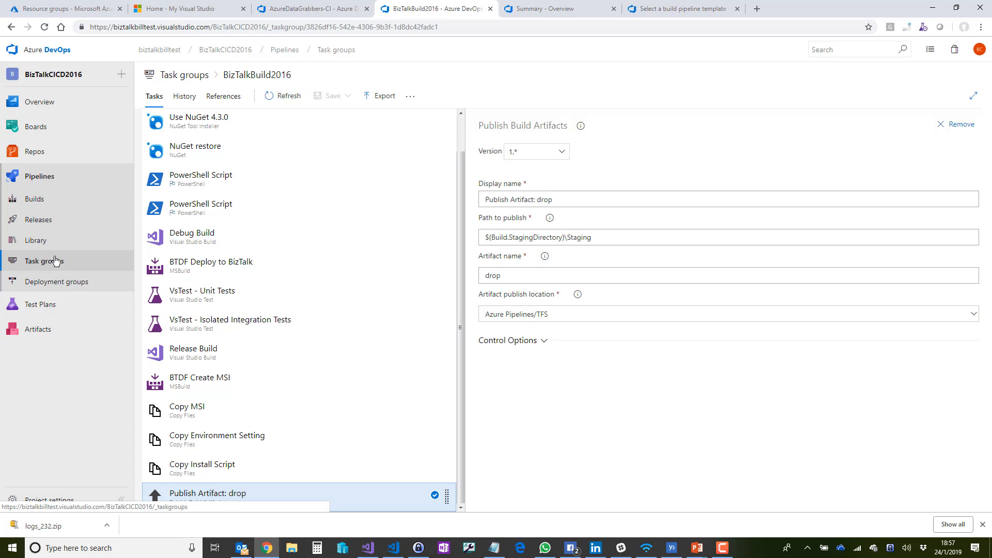
Open the BizTalkBuild2013R2 task group and view its available category options.
click(56, 260)
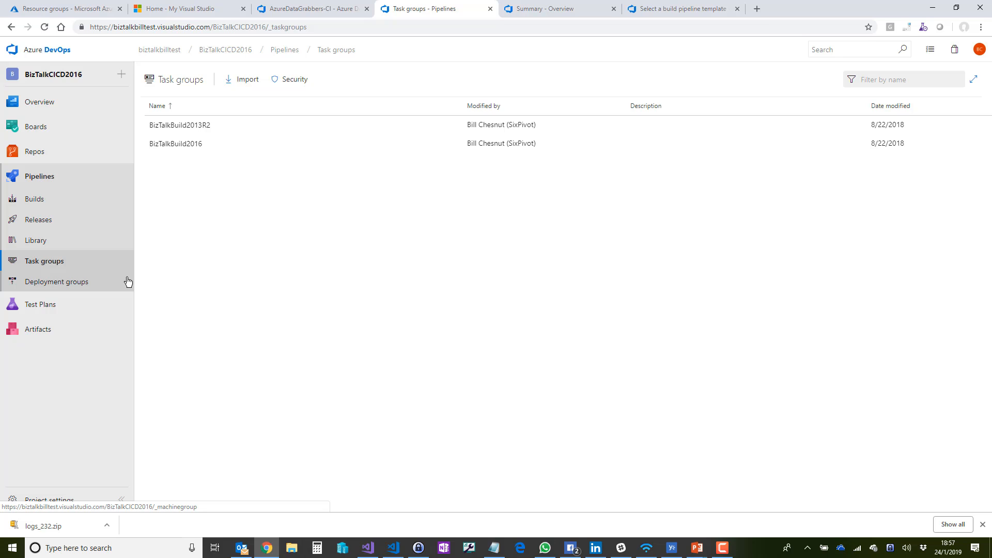
click(200, 126)
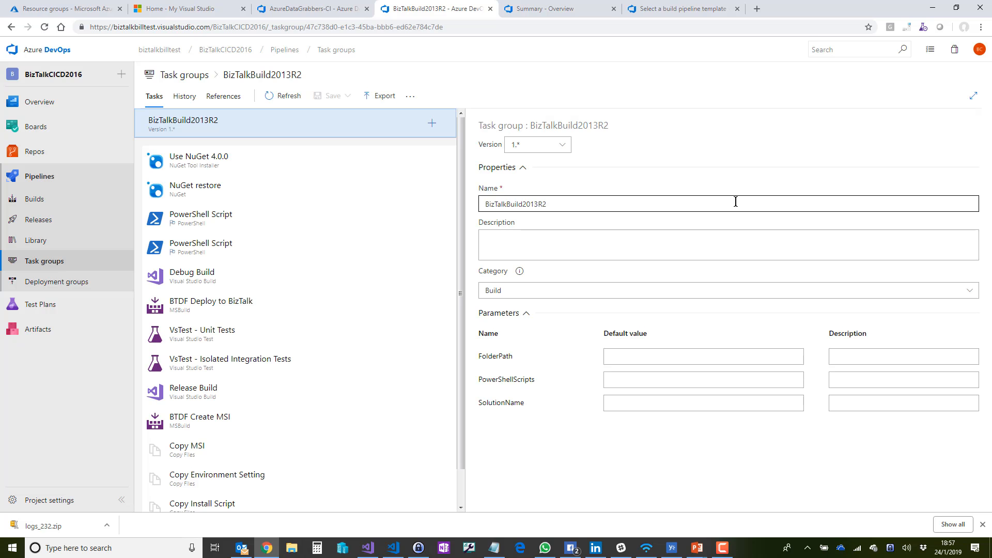
click(549, 291)
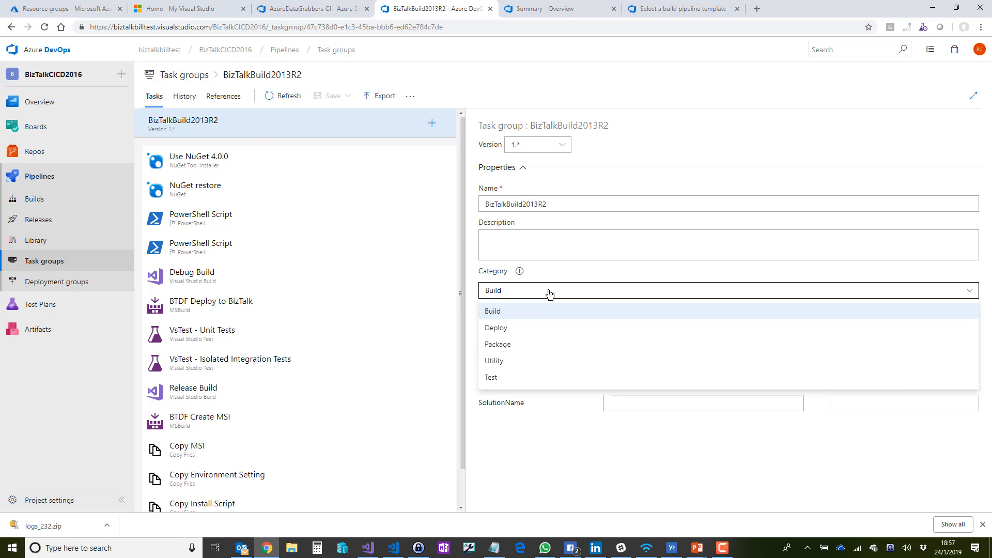
click(549, 294)
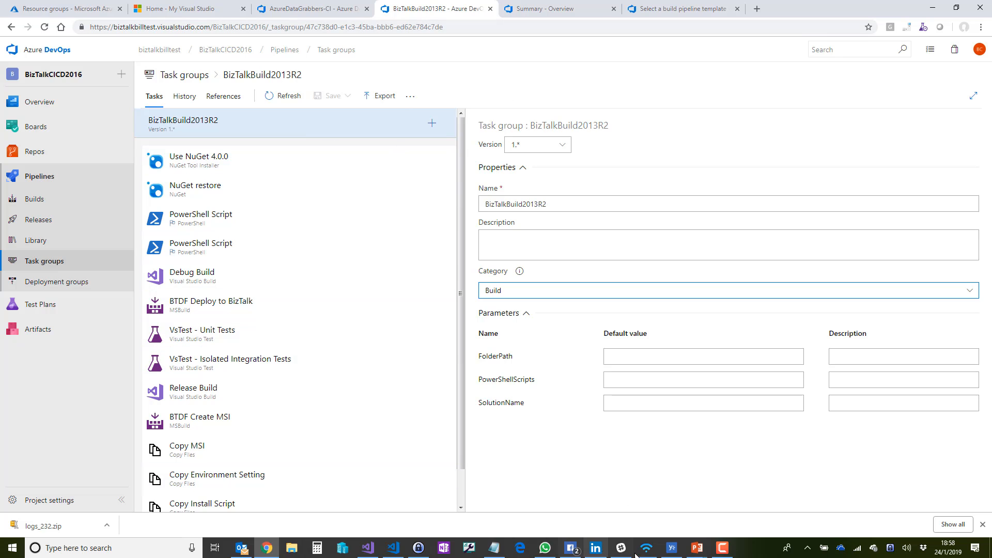
Switch to the PowerPoint slide show and advance to the Azure DevOps Pipeline Deployment Groups slide.
mouse_move(707, 547)
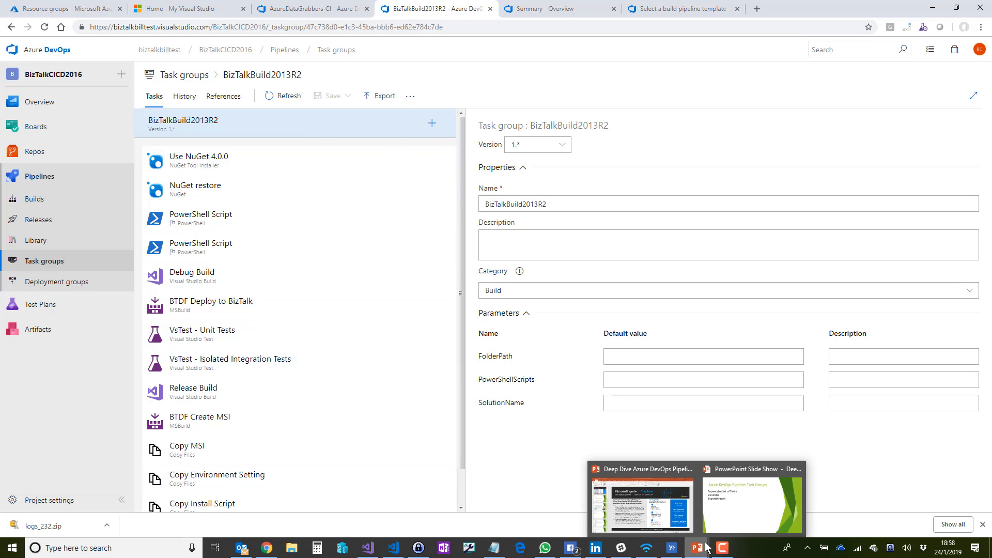
click(722, 508)
click(346, 341)
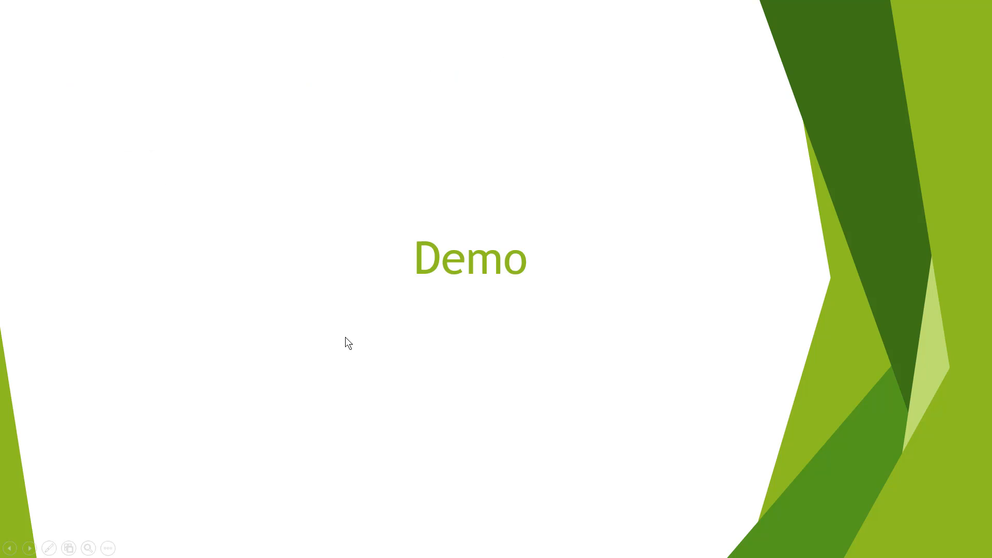
click(346, 338)
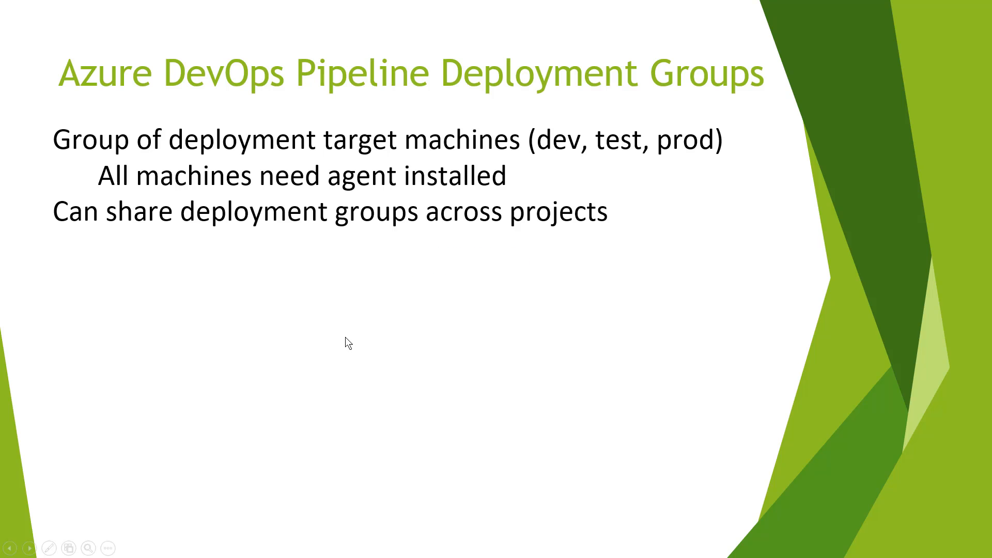
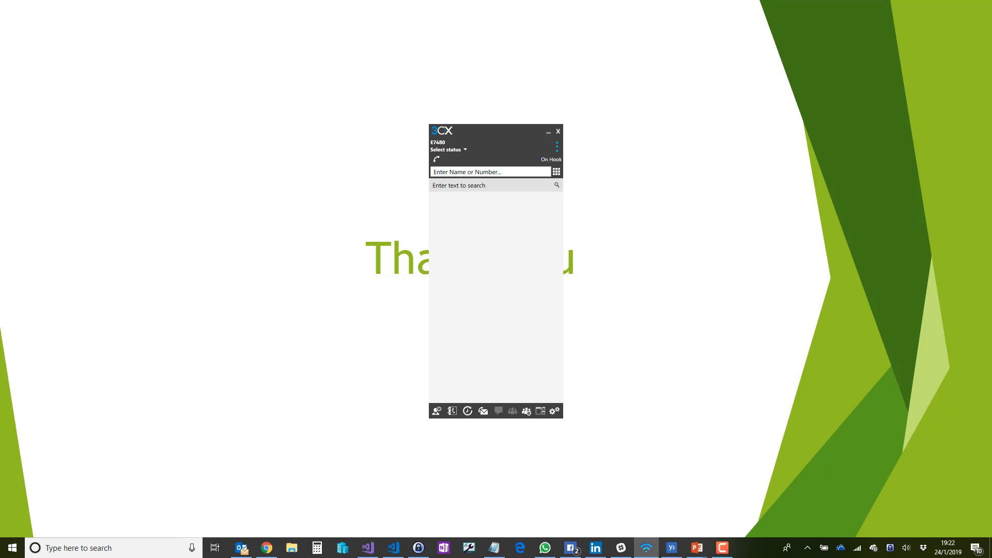
Switch to Chrome and open the notification settings of the AzureDataGrabbers project.
key(alt+Tab)
key(alt+shift+Tab)
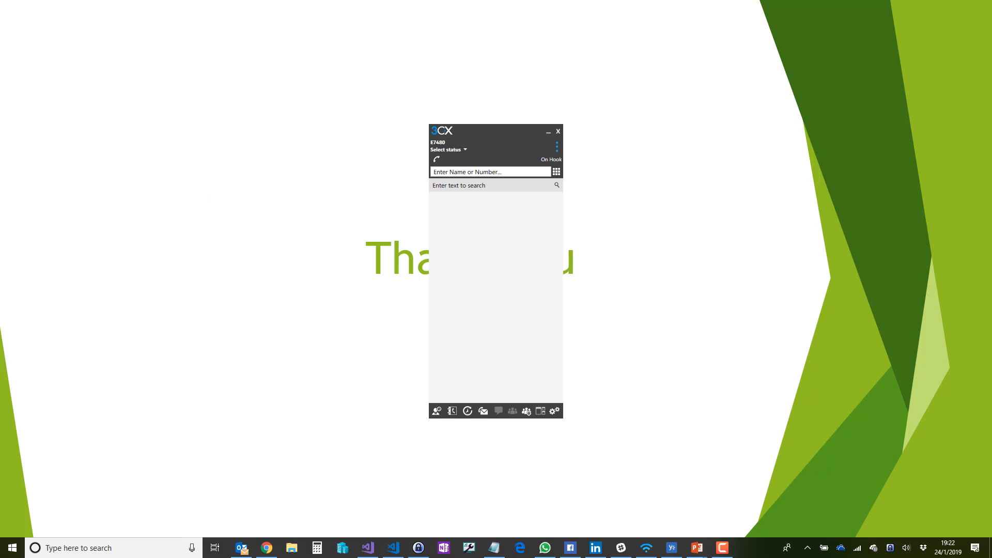
key(alt+Tab)
key(alt+Tab)
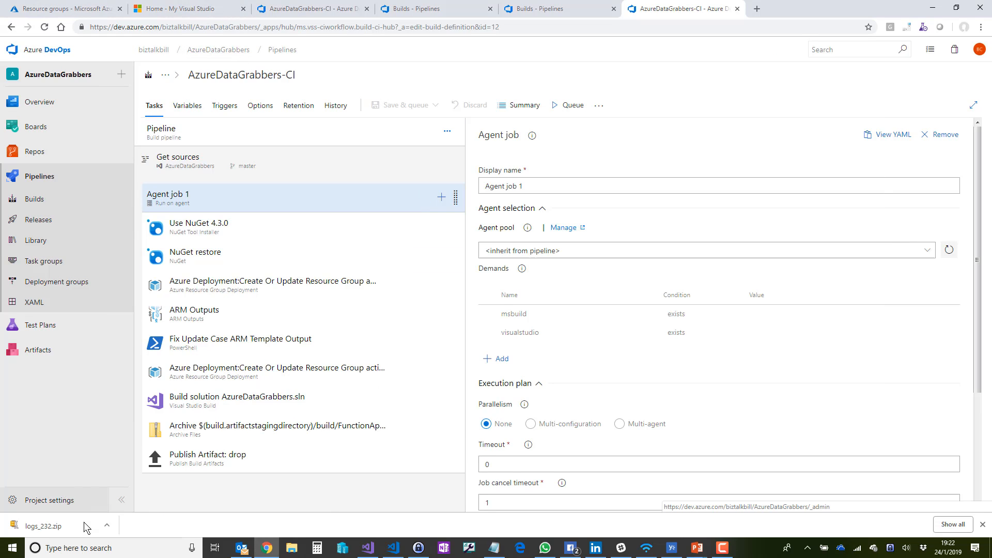
click(60, 503)
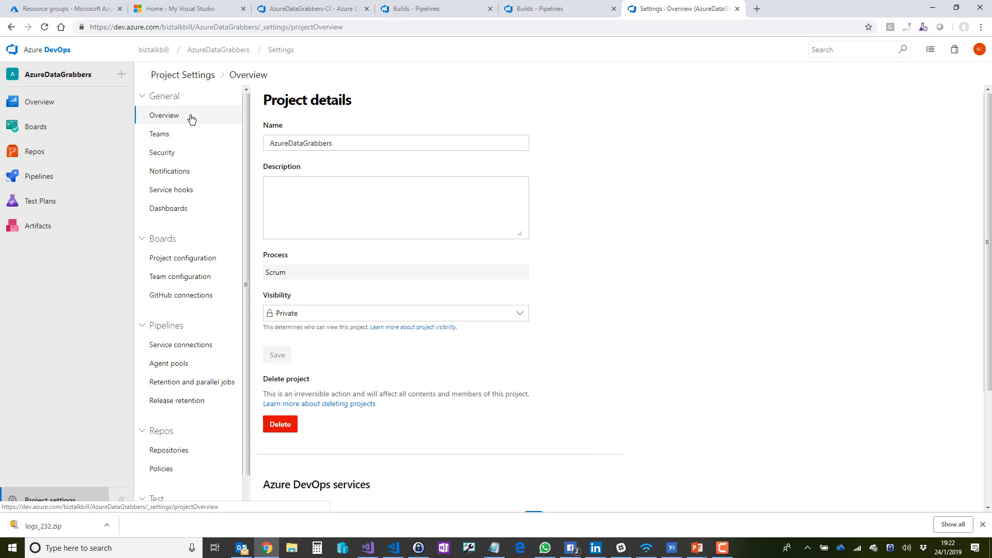
click(168, 175)
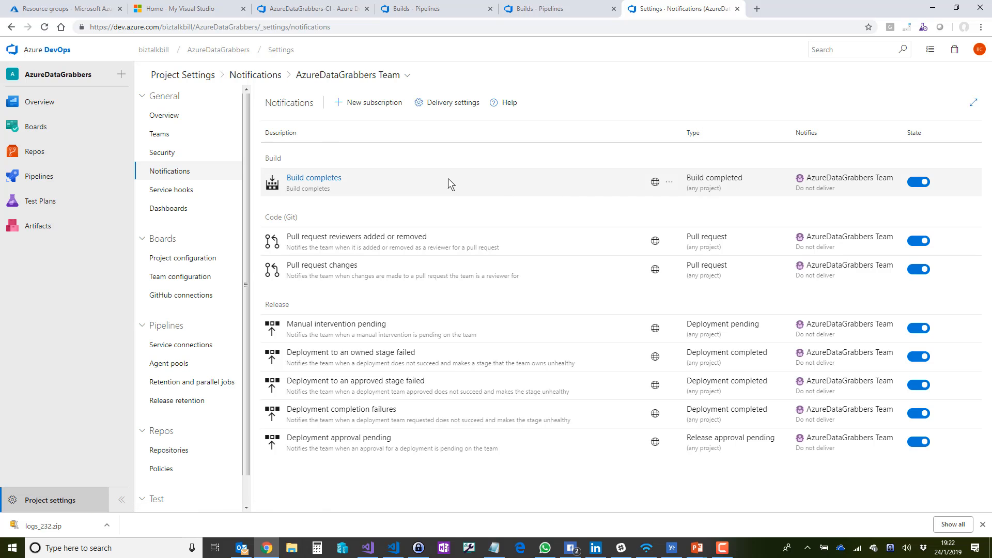
Examine the notification subscription templates for the Release, Extension management, Azure Artifacts, Work and Code (TFVC) categories, then cancel the new subscription.
click(371, 107)
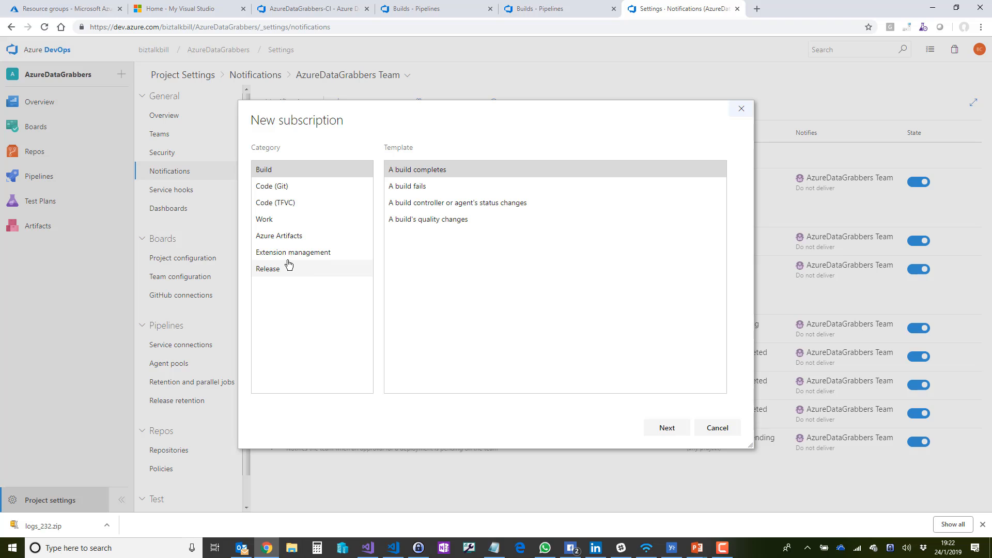
click(270, 271)
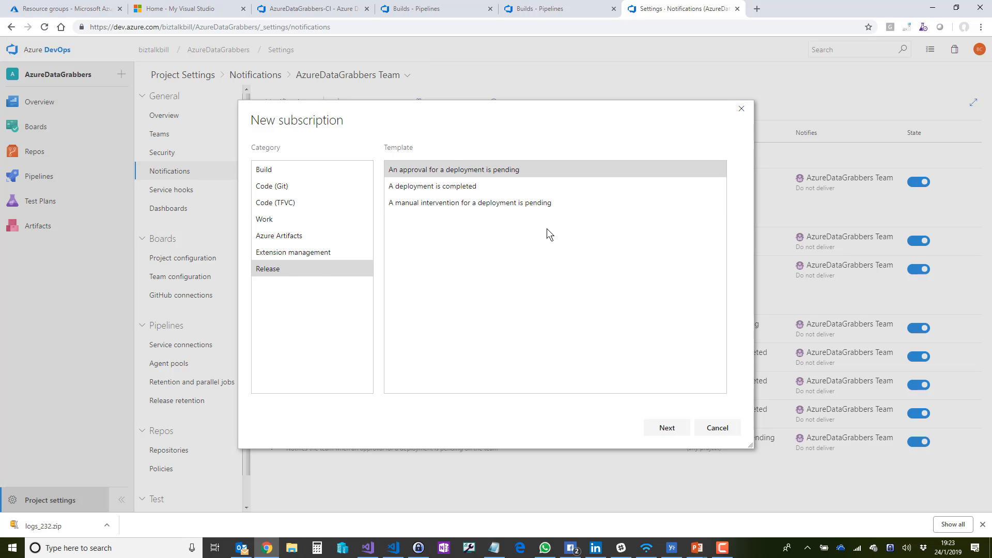
click(309, 253)
click(285, 238)
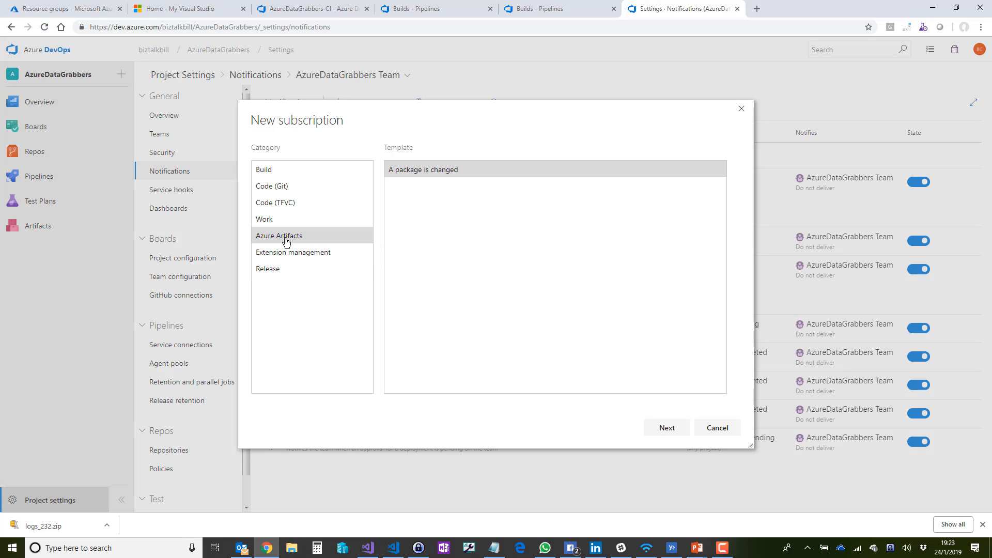
click(266, 221)
click(264, 203)
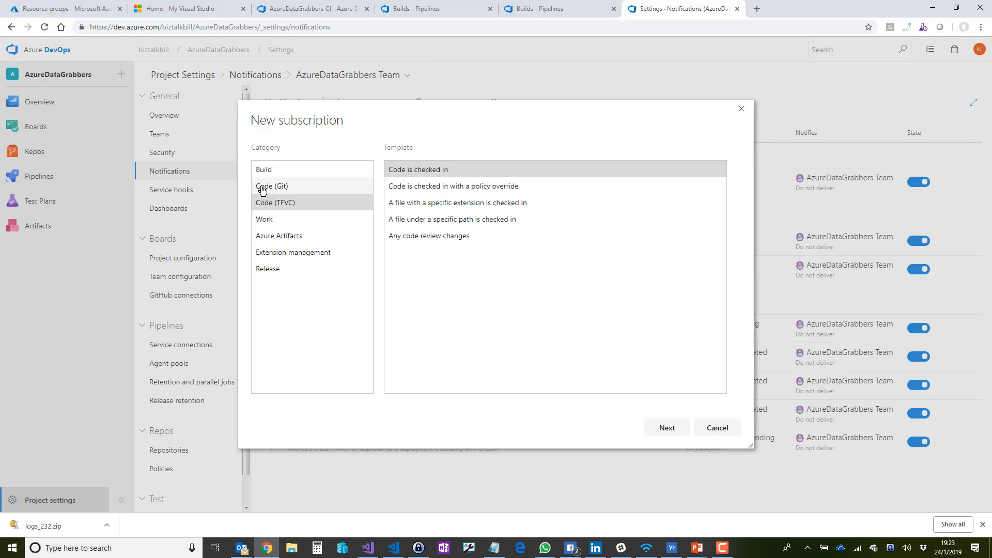
click(268, 269)
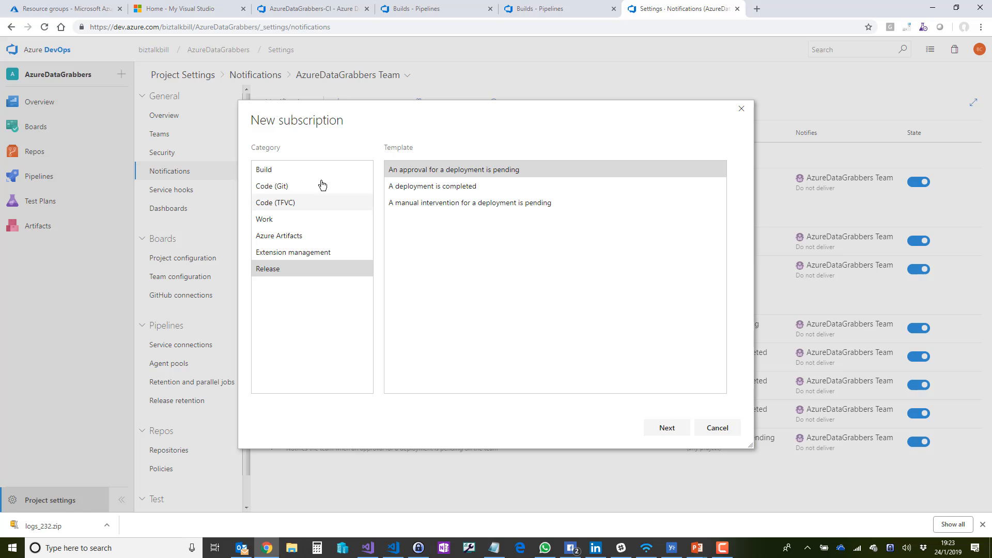
click(707, 428)
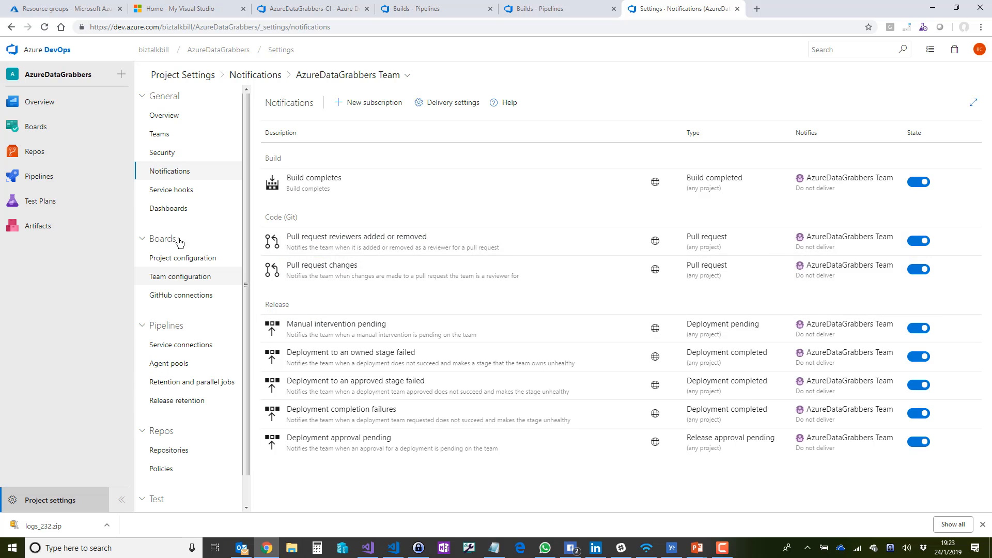
Start a new service hooks subscription for the project with Slack as the service and proceed to its trigger settings.
click(180, 191)
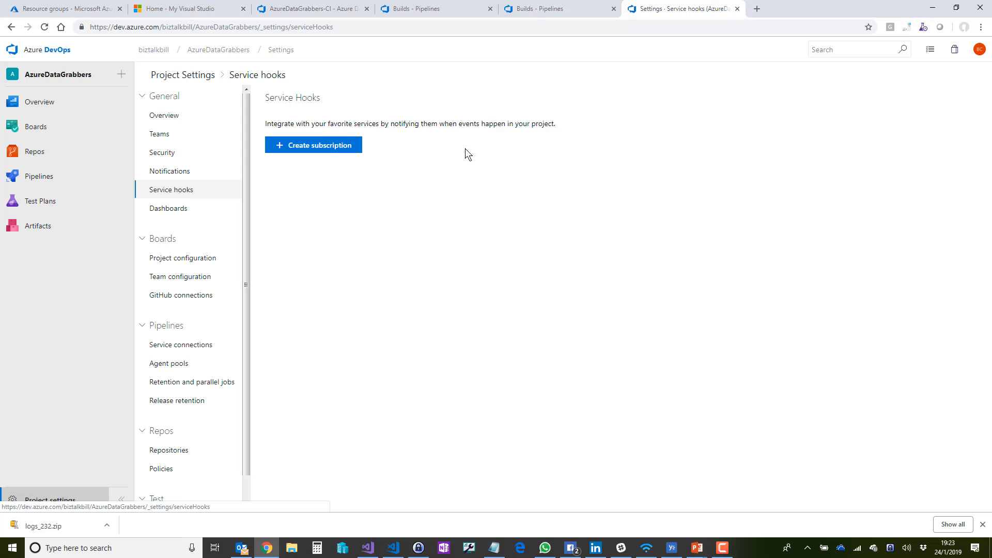
click(333, 146)
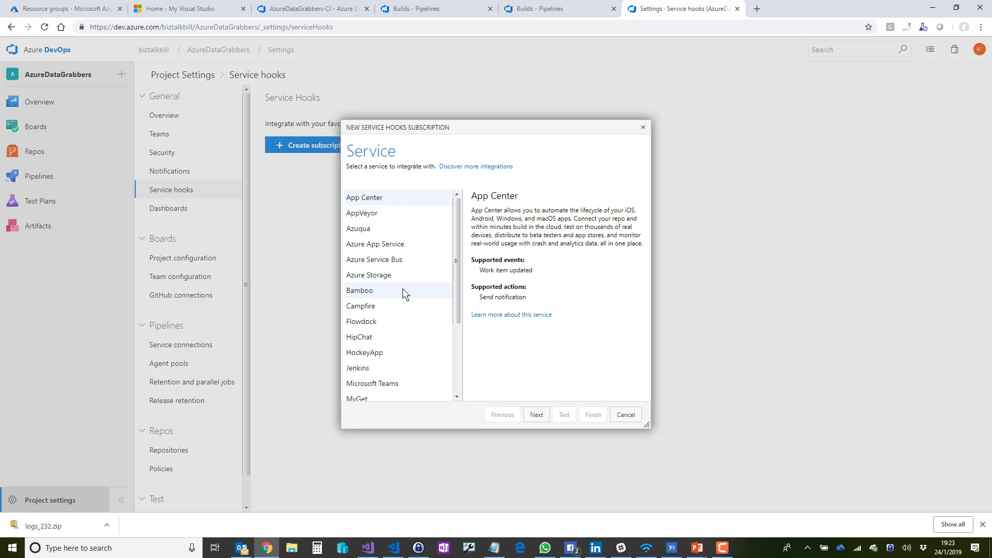
drag(461, 304, 461, 370)
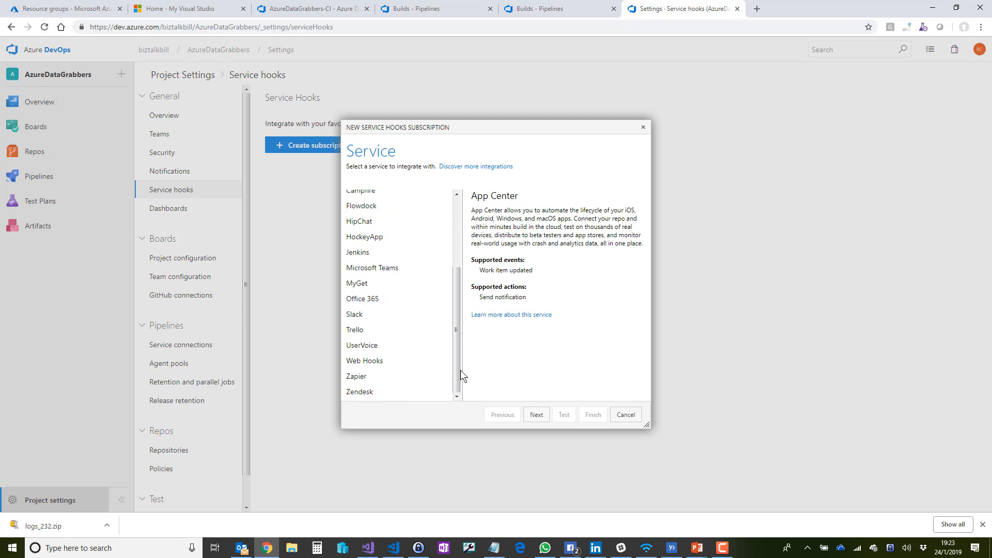
click(362, 315)
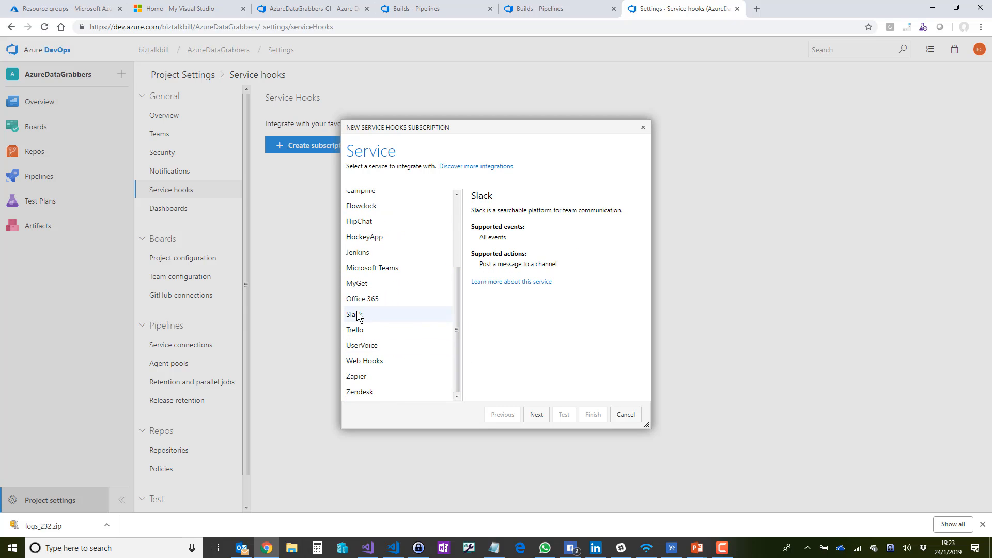
click(537, 416)
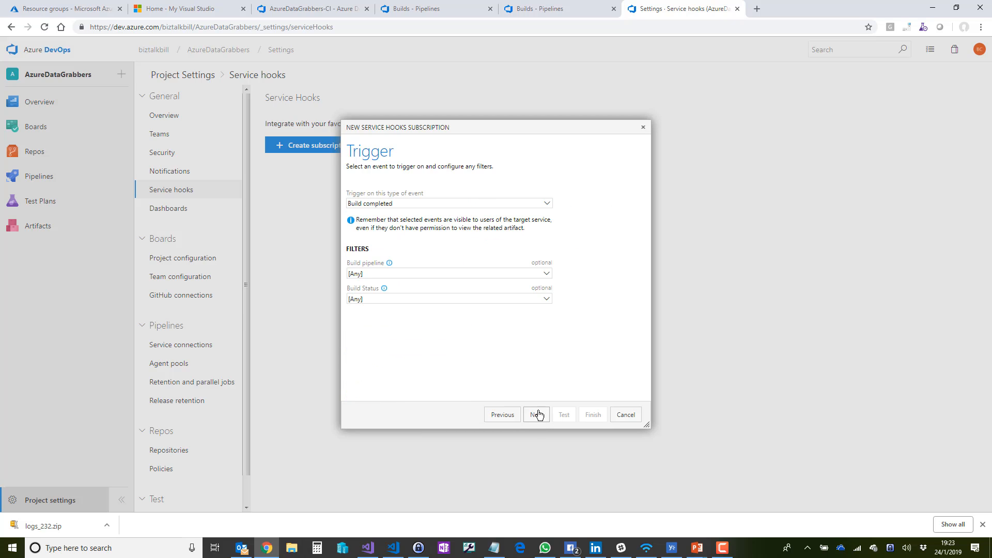
Examine the event types that can trigger the Slack service hook, keeping Build completed selected.
click(458, 205)
scroll(467, 228, down, 5)
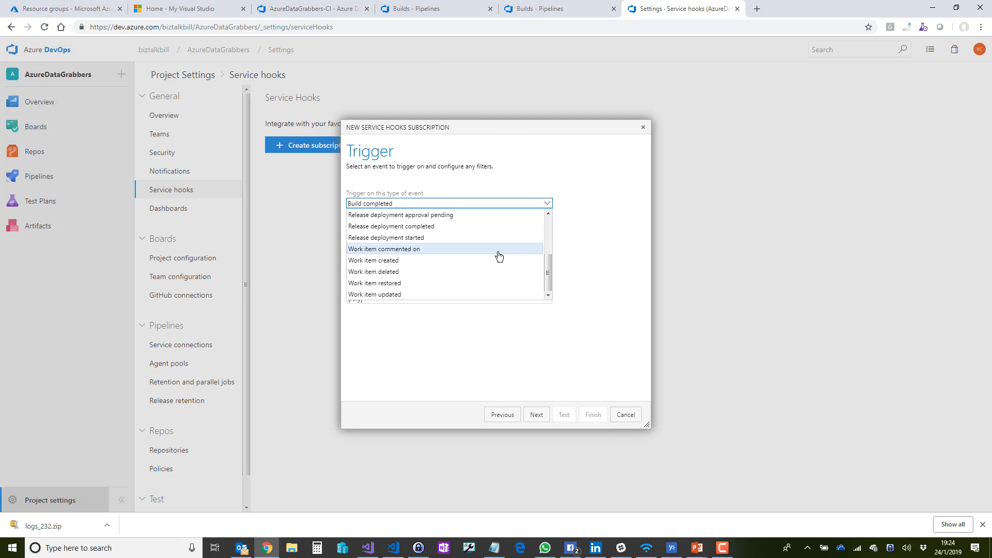
scroll(498, 257, up, 2)
scroll(499, 256, down, 1)
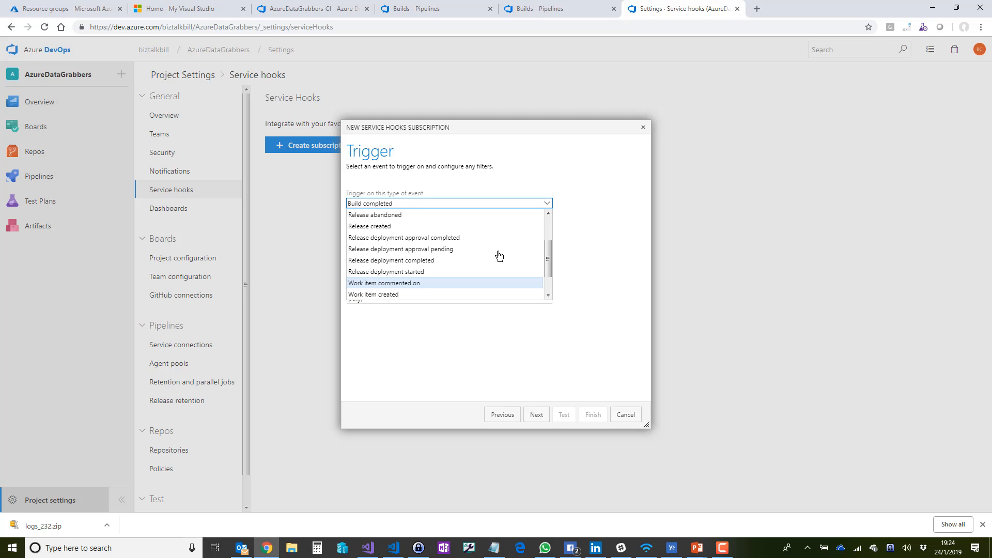
scroll(498, 257, up, 2)
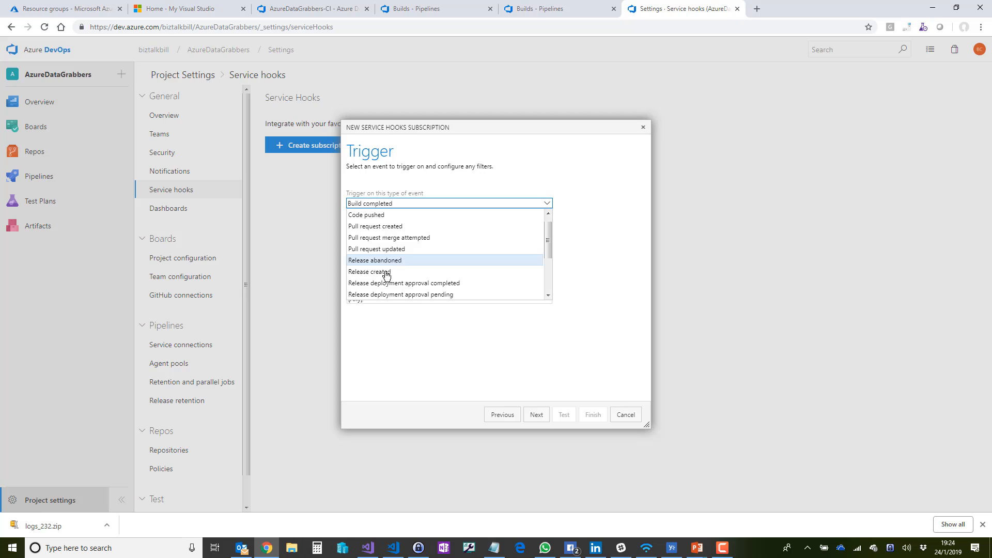
scroll(452, 268, up, 1)
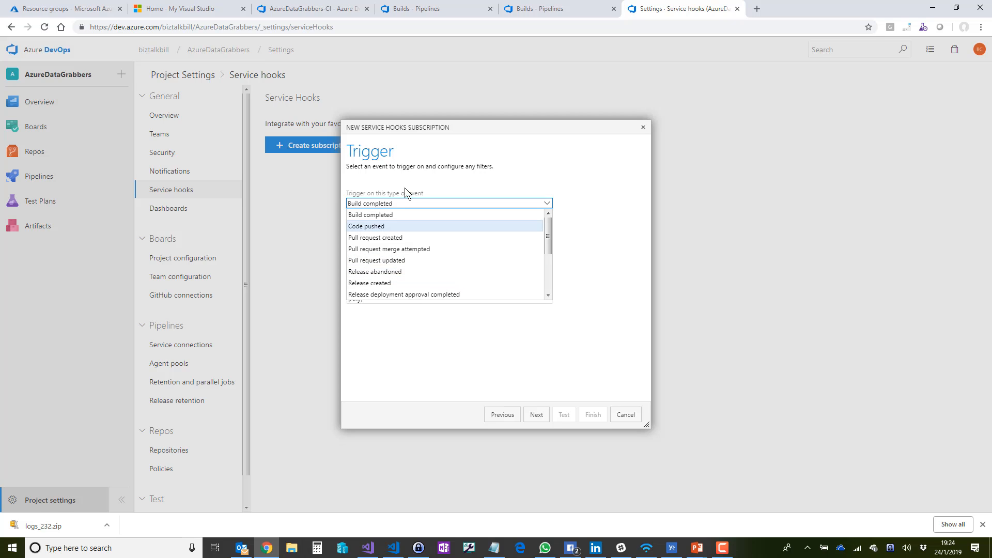
click(429, 203)
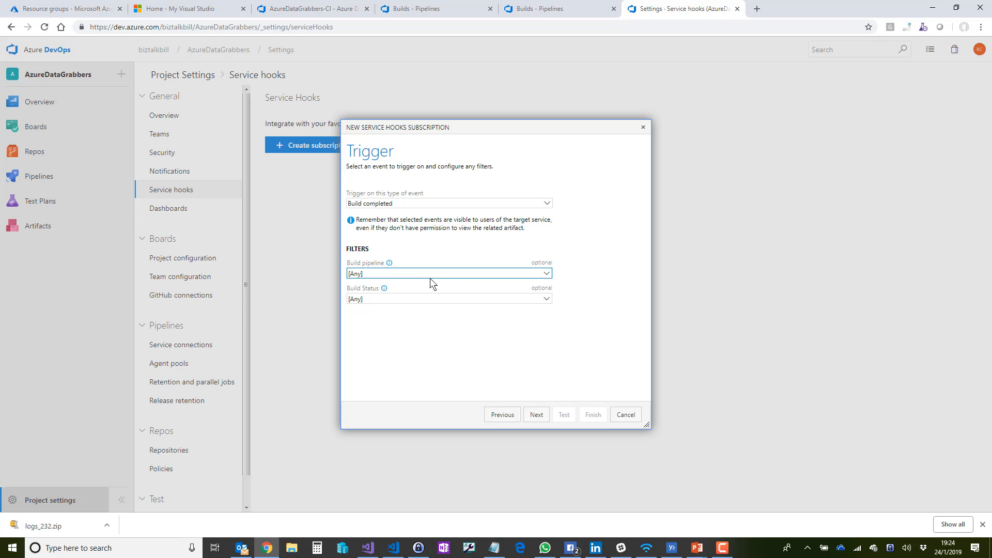
View the Slack action settings with the required webhook URL field, then cancel the subscription.
click(538, 415)
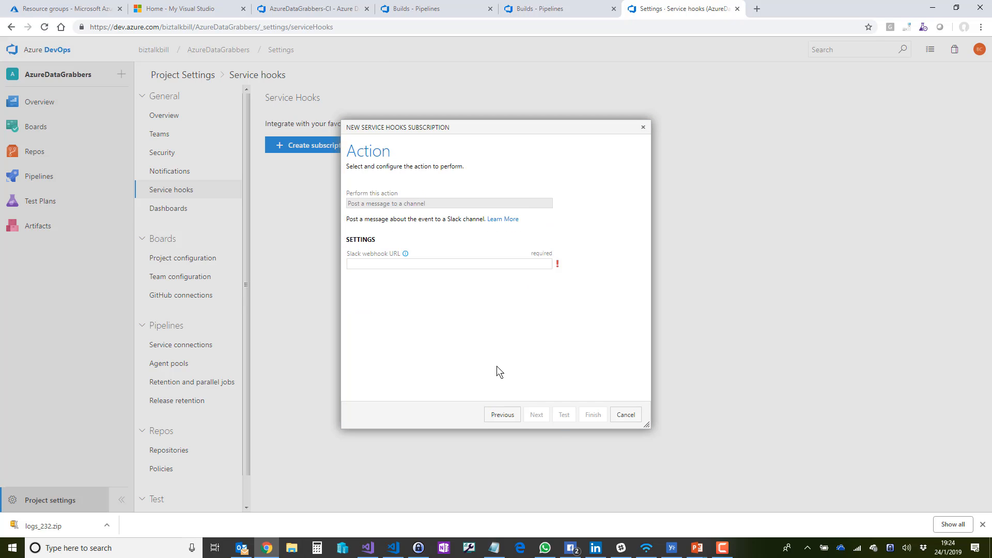
click(439, 265)
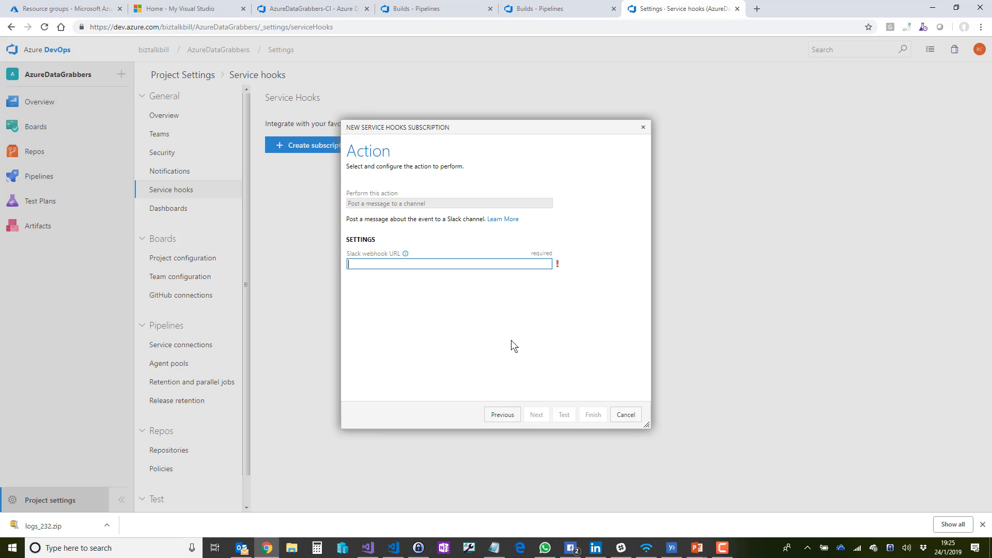
click(626, 415)
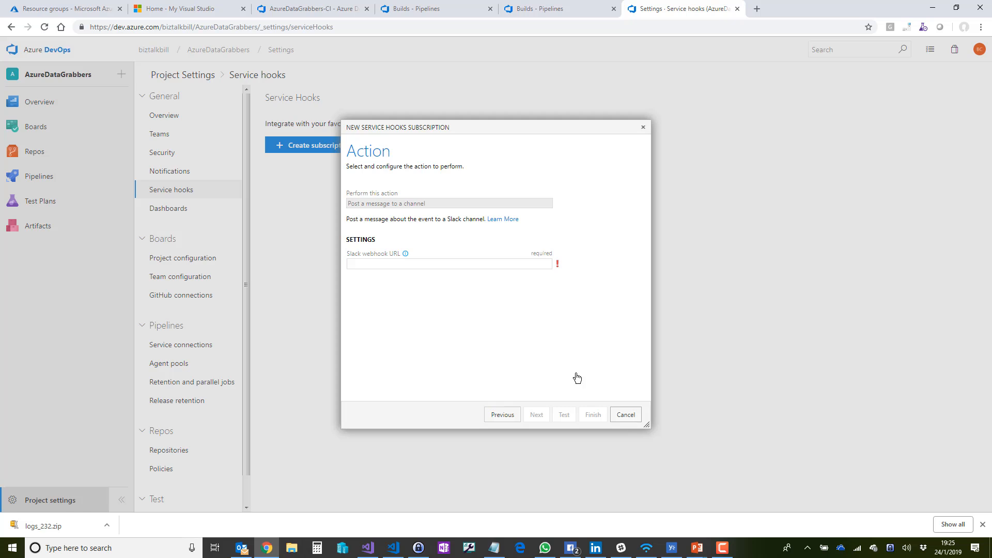
click(538, 307)
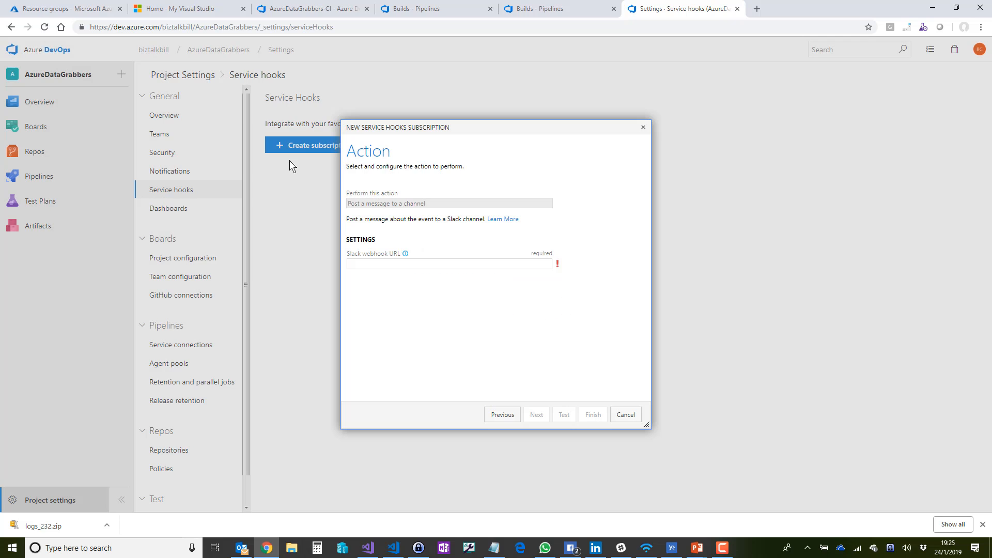
Start another service hooks subscription and look through the list of services available for integration.
click(290, 148)
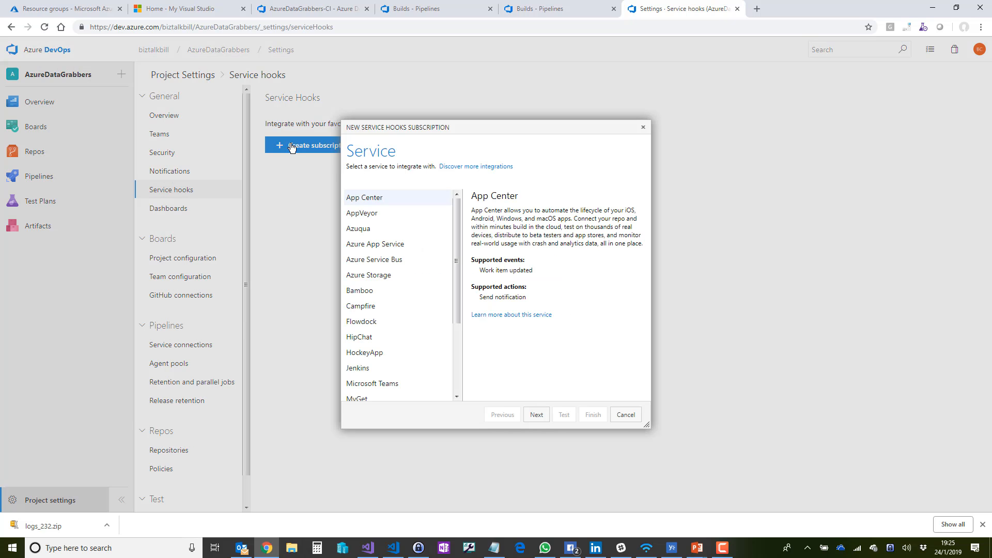
drag(459, 280, 460, 371)
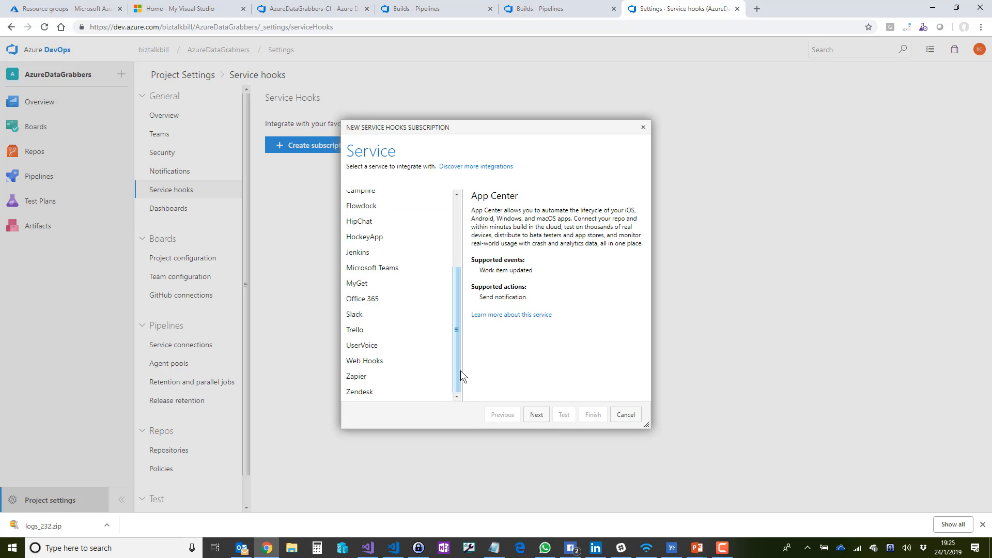